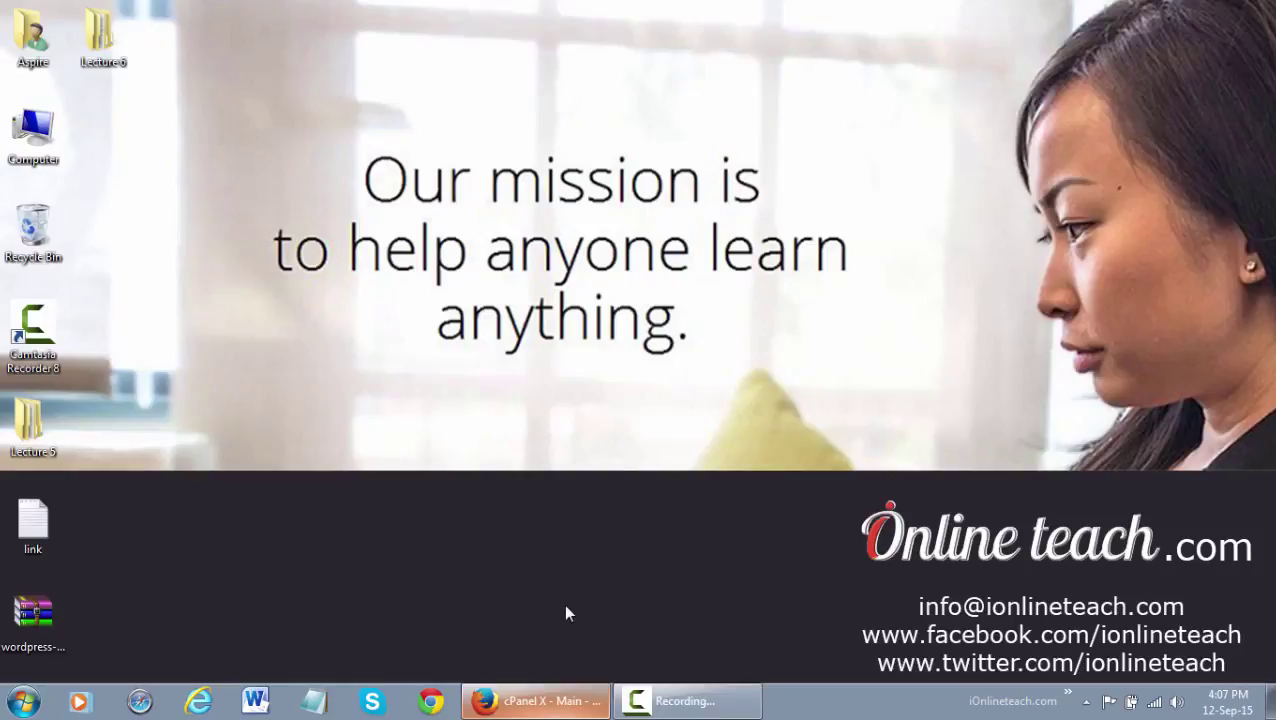
Bring Firefox back and scroll the cPanel home page down to Software and Services
click(534, 701)
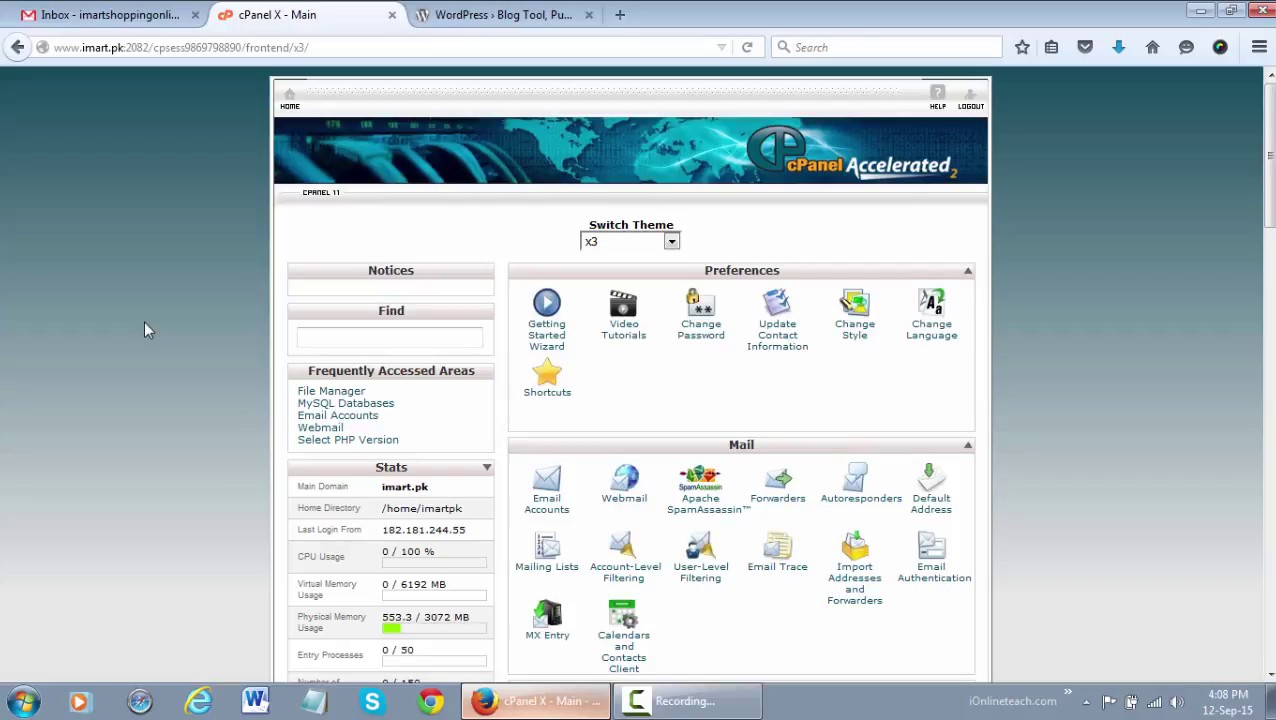
scroll(145, 328, down, 3)
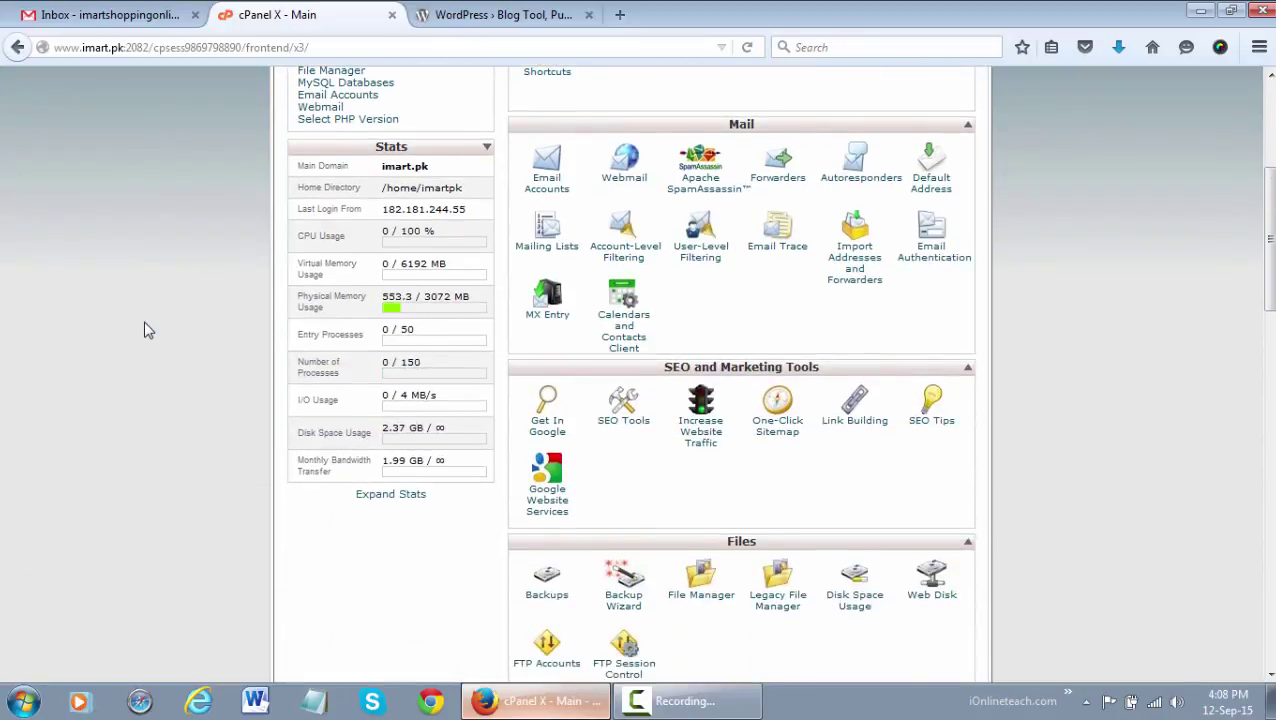
scroll(145, 330, down, 4)
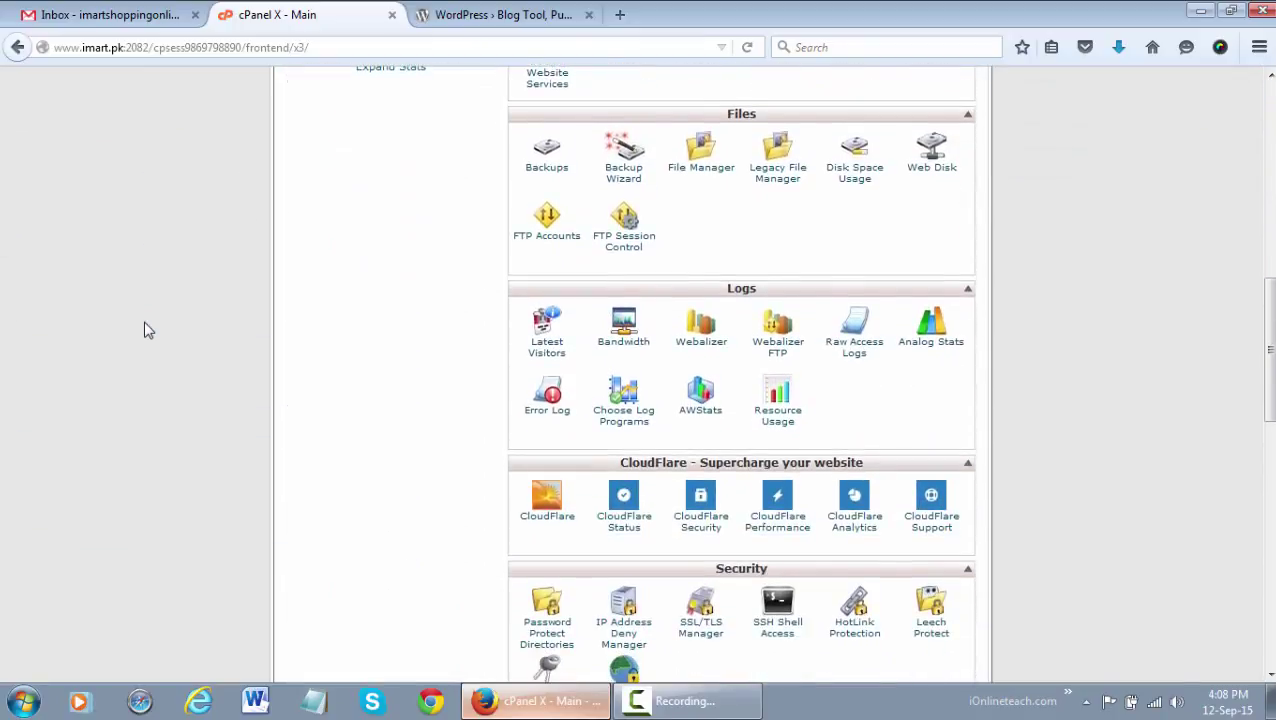
scroll(145, 330, down, 2)
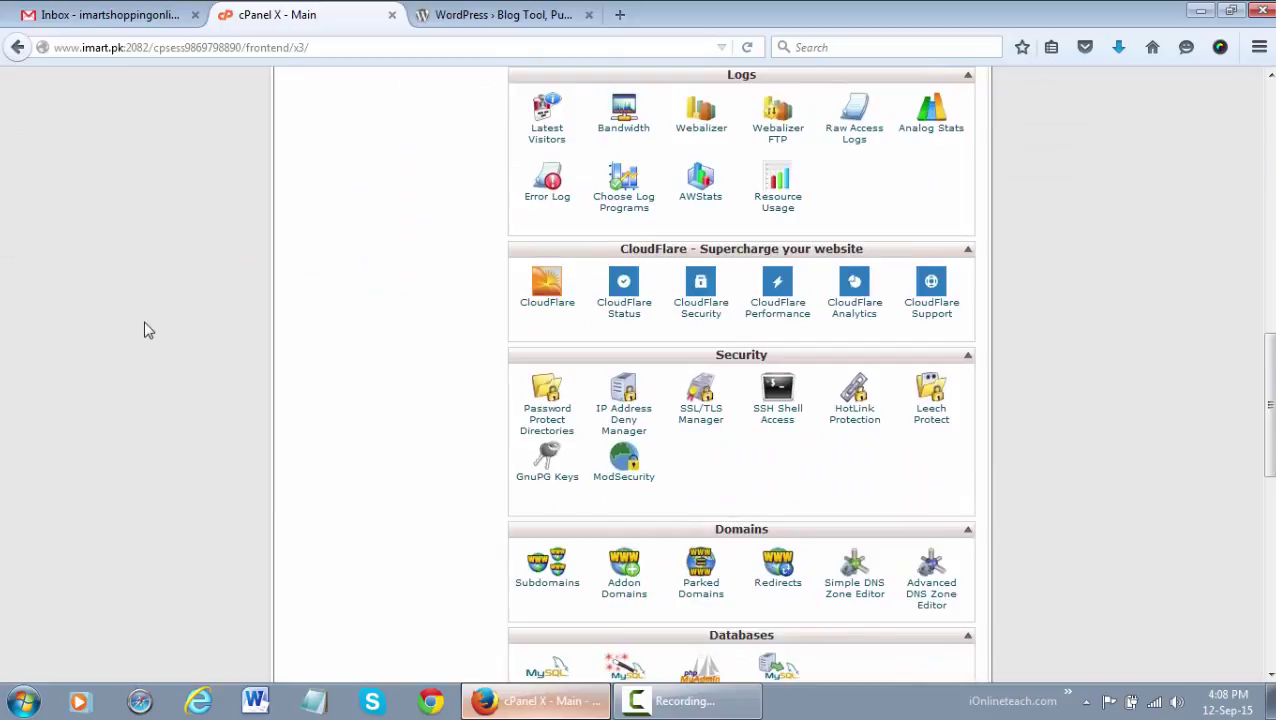
scroll(145, 330, down, 3)
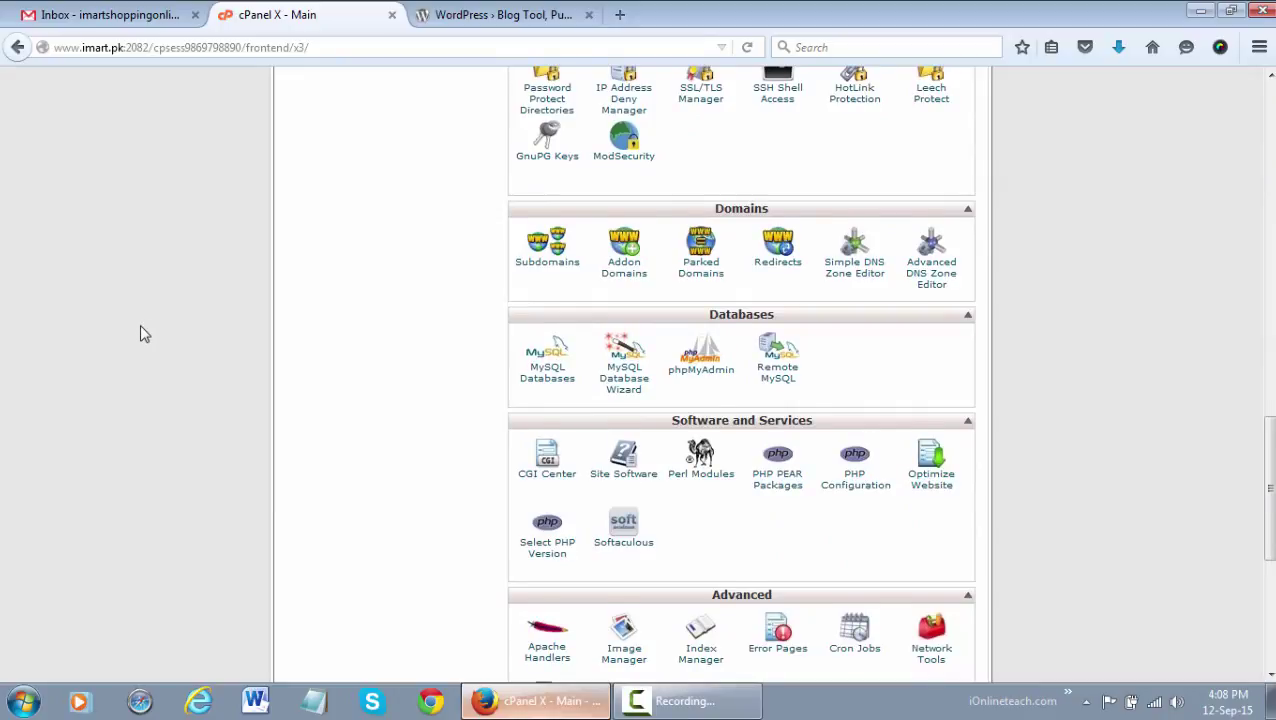
scroll(140, 325, down, 2)
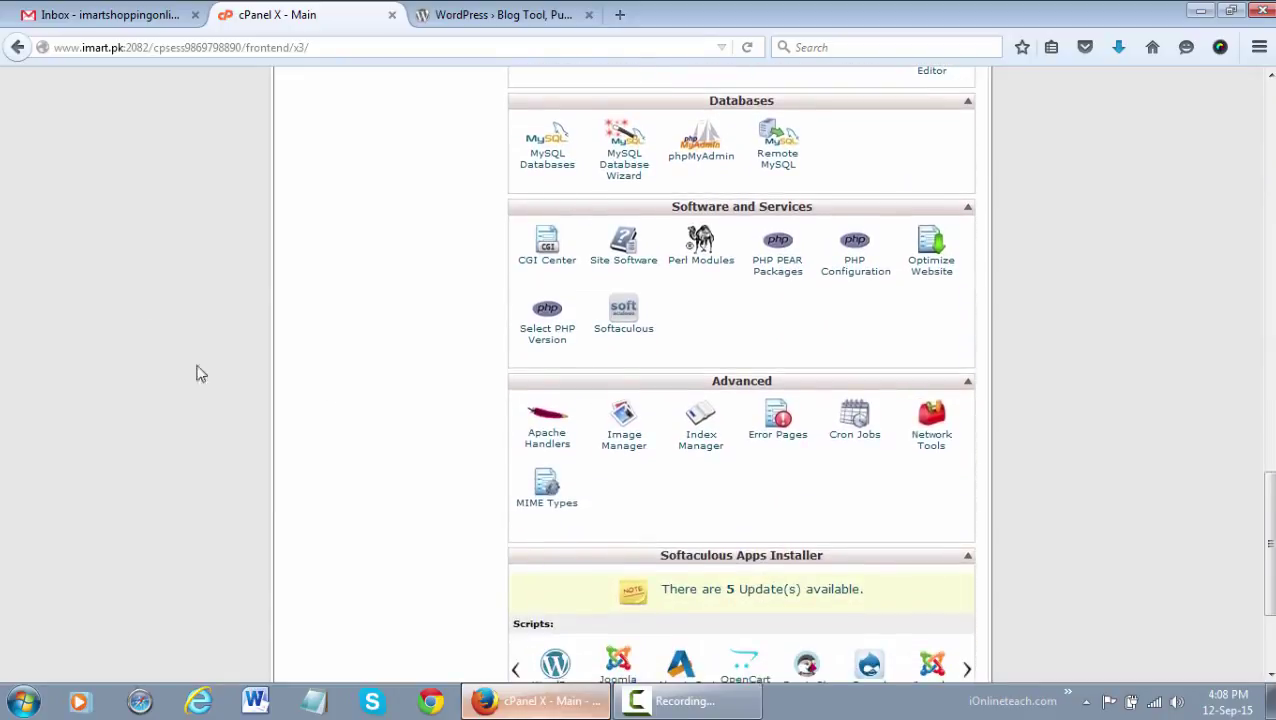
Open Softaculous and list all installations, showing the six WordPress installs including pakhelpingjobs.com
click(636, 330)
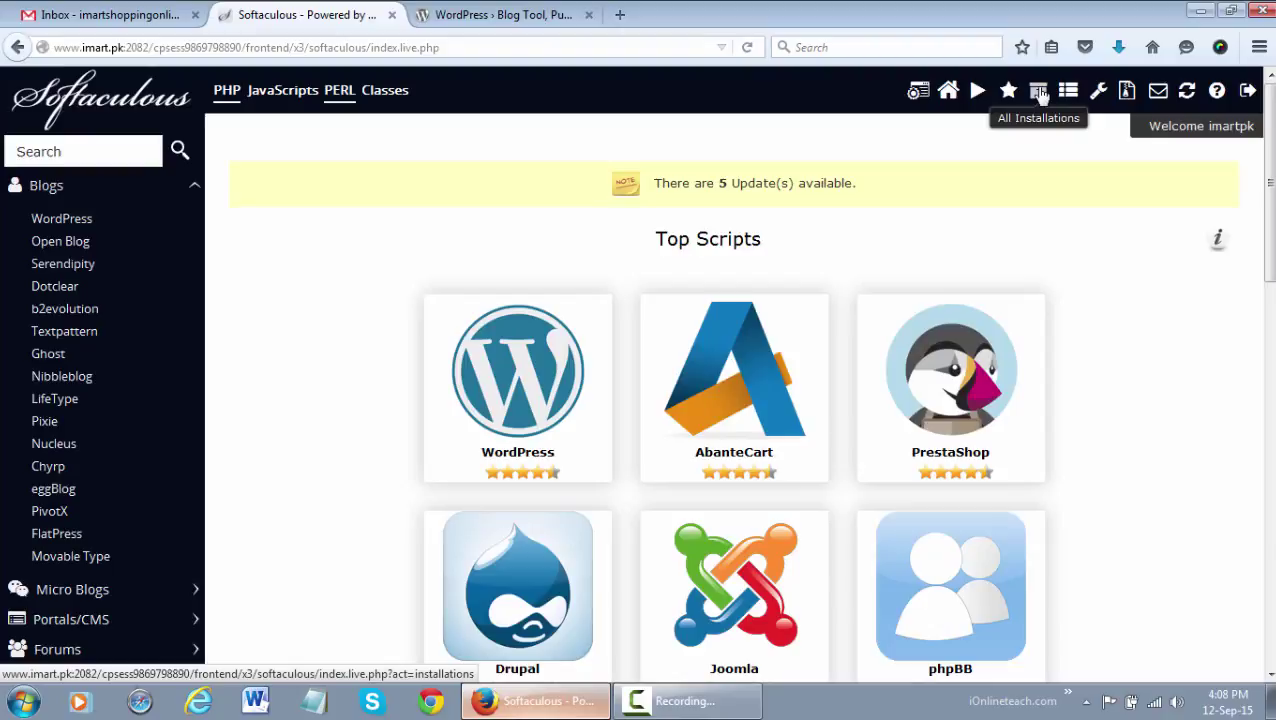
click(1040, 93)
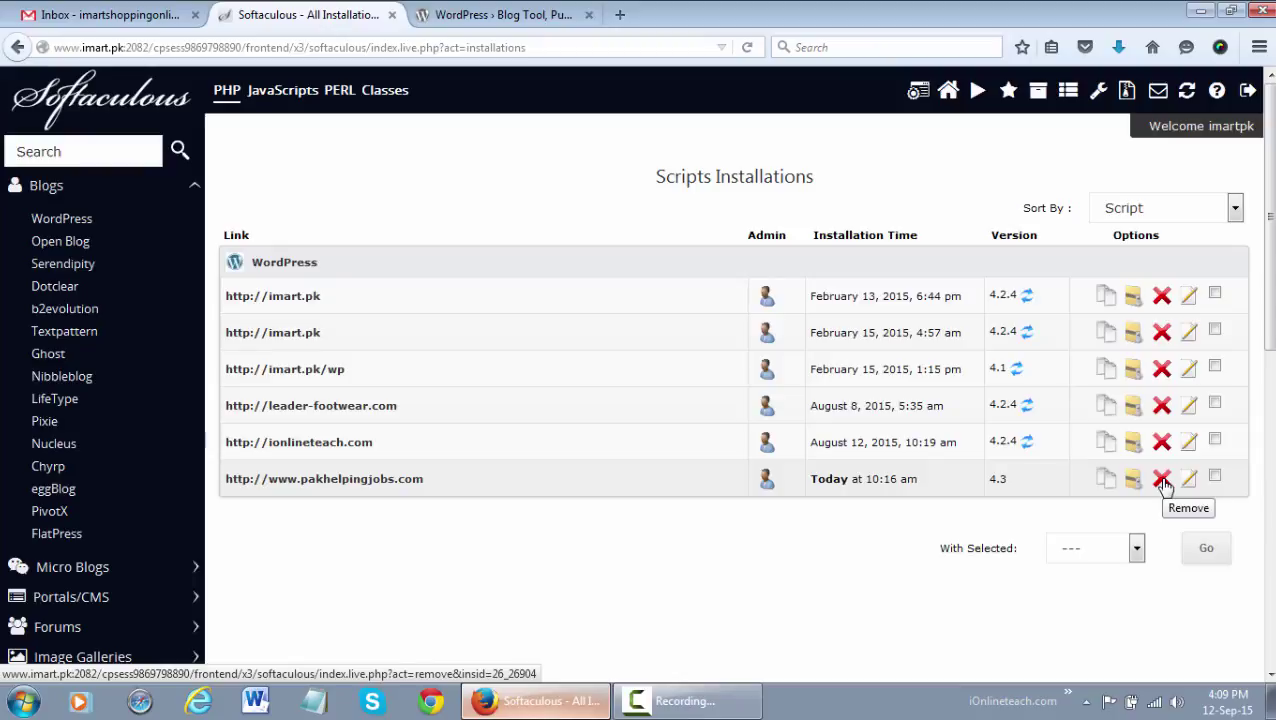
Remove the pakhelpingjobs.com WordPress install with its directory, database and database user
click(1163, 484)
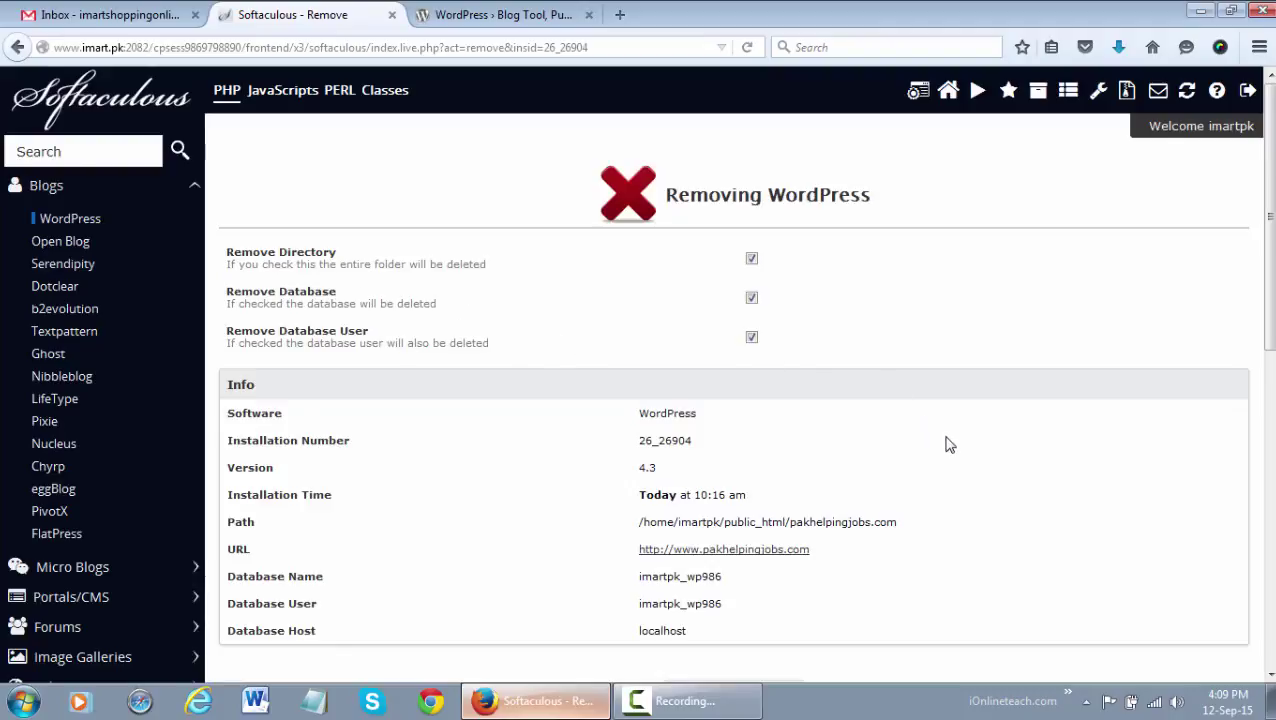
scroll(968, 430, down, 4)
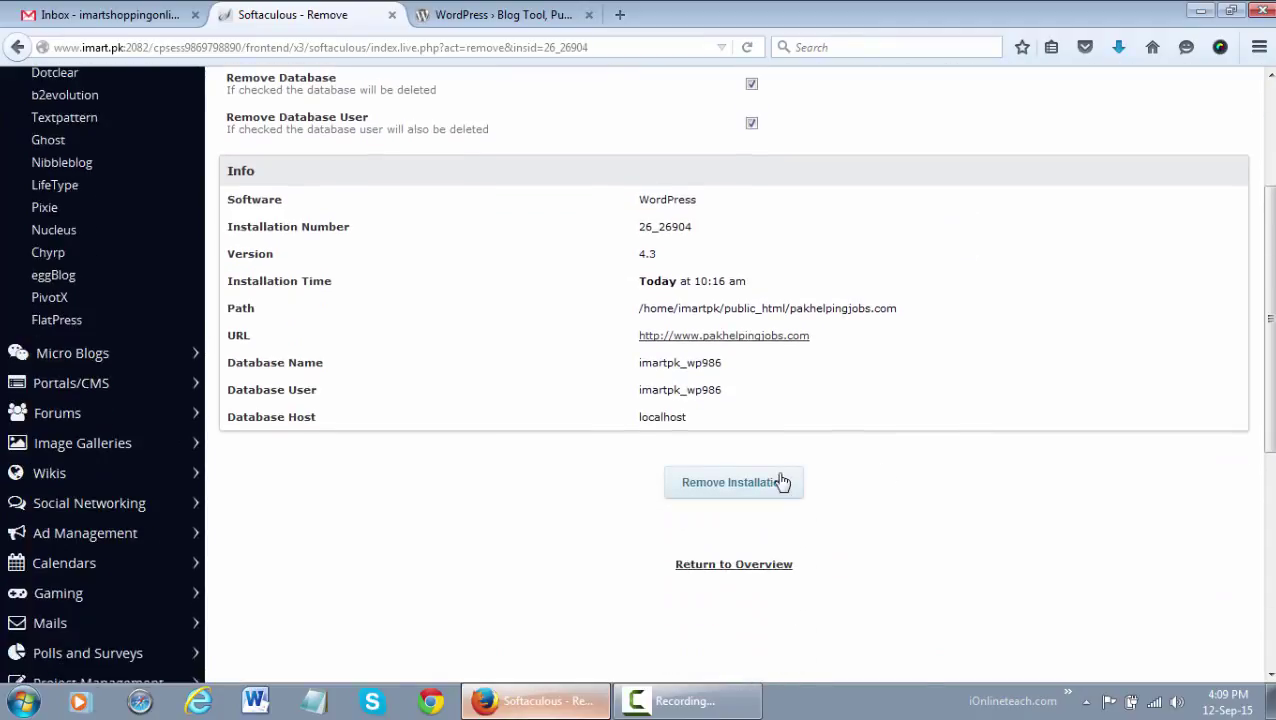
scroll(1020, 461, up, 4)
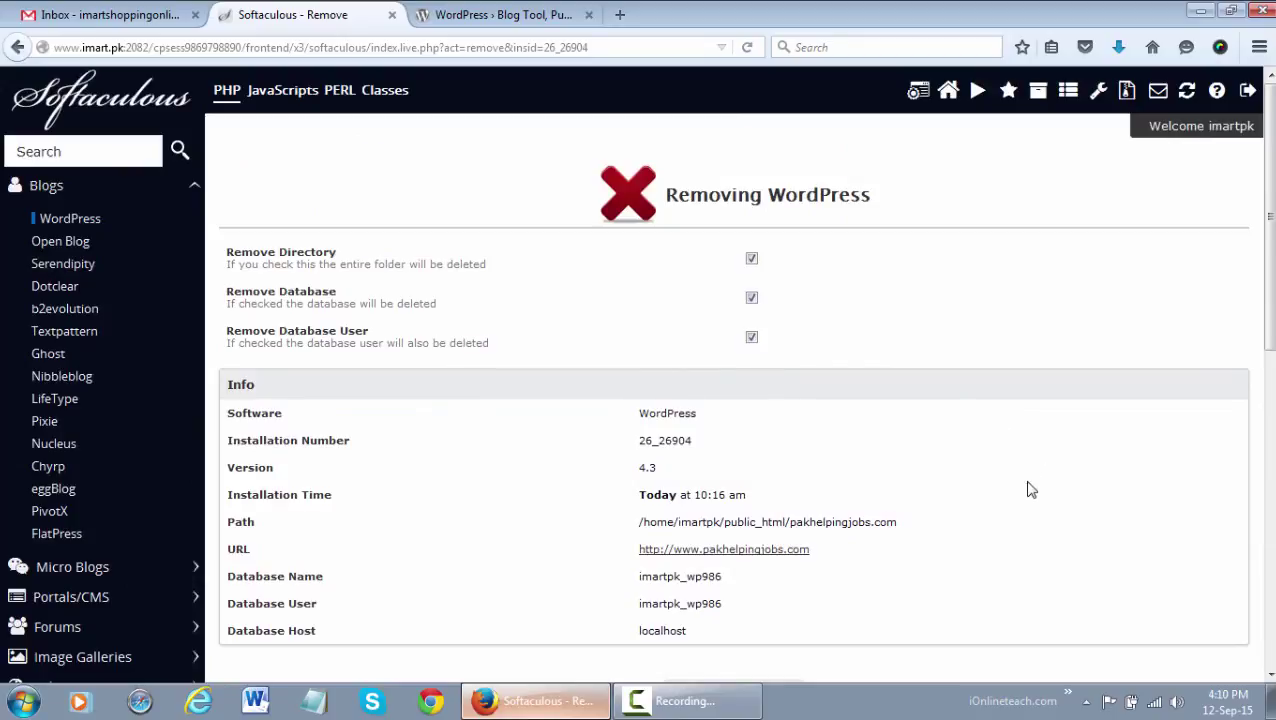
scroll(1020, 497, down, 2)
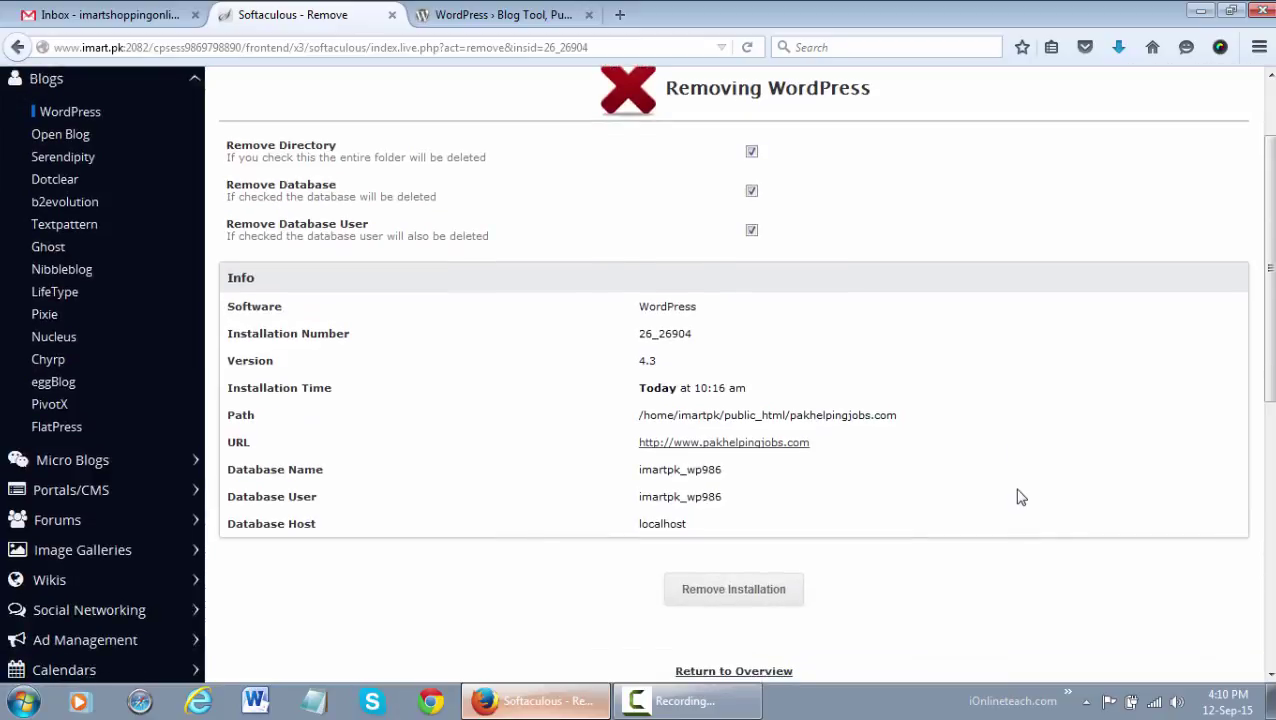
click(756, 590)
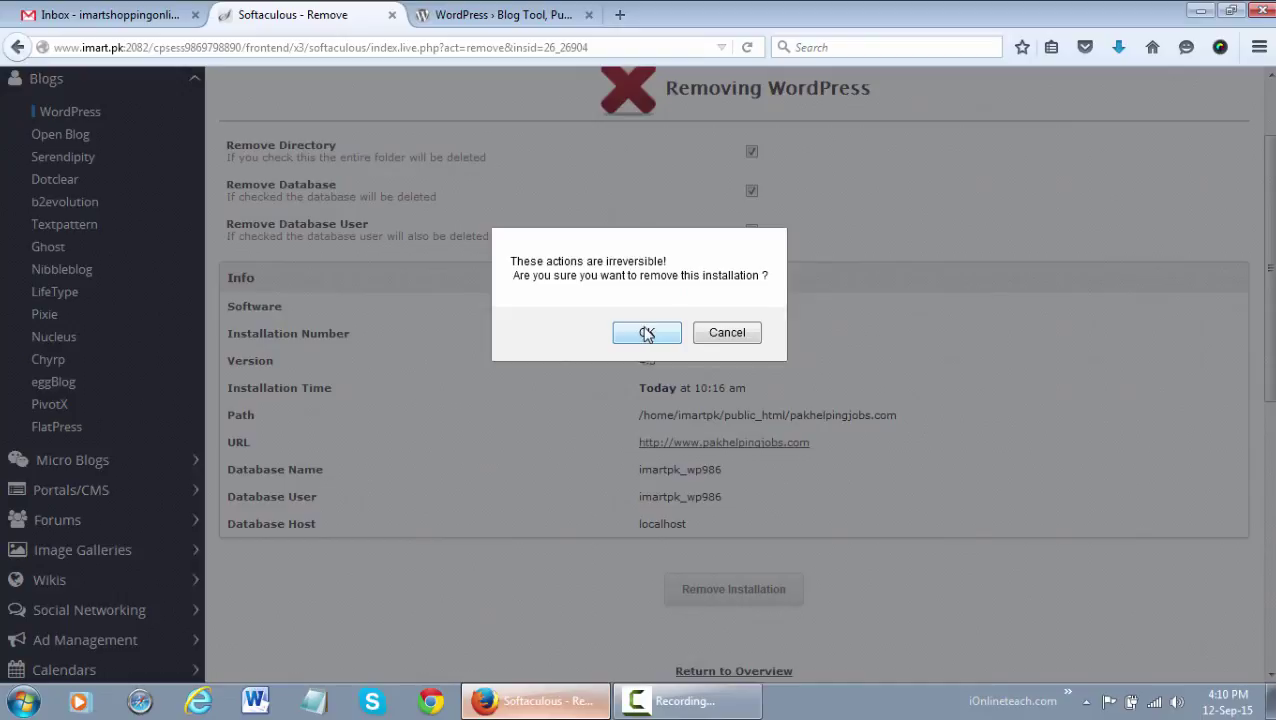
click(647, 334)
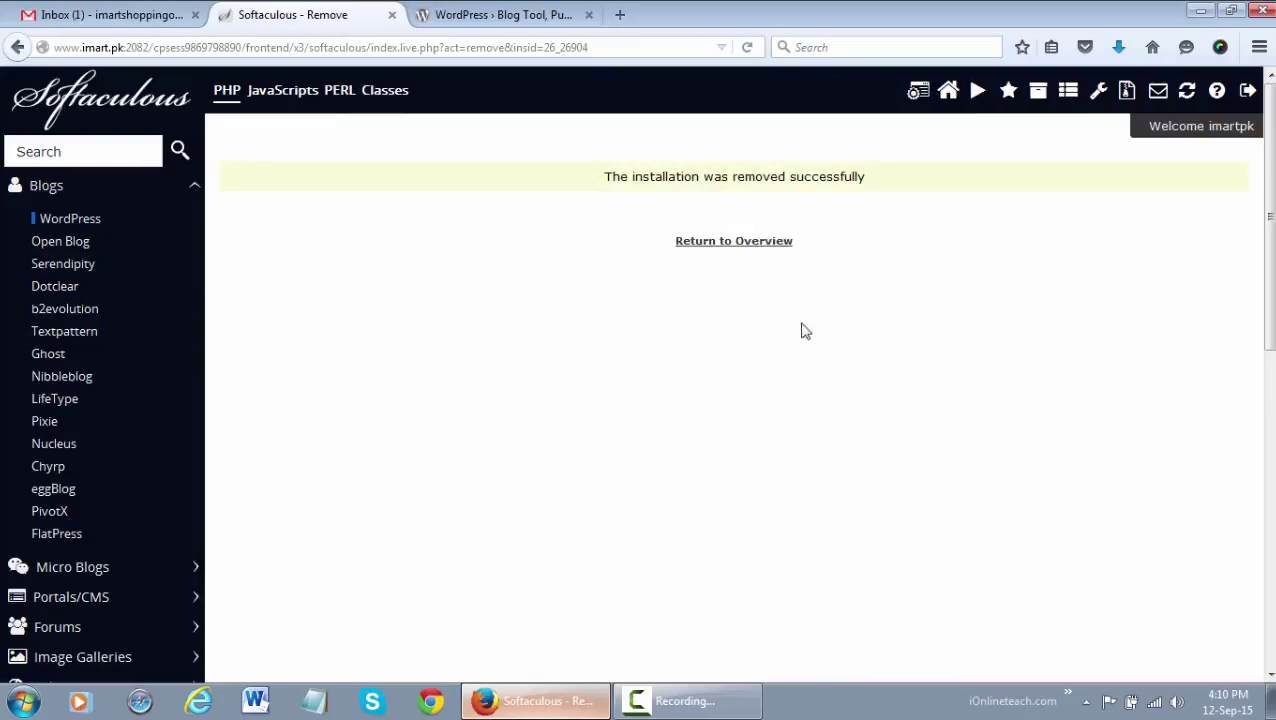
click(768, 243)
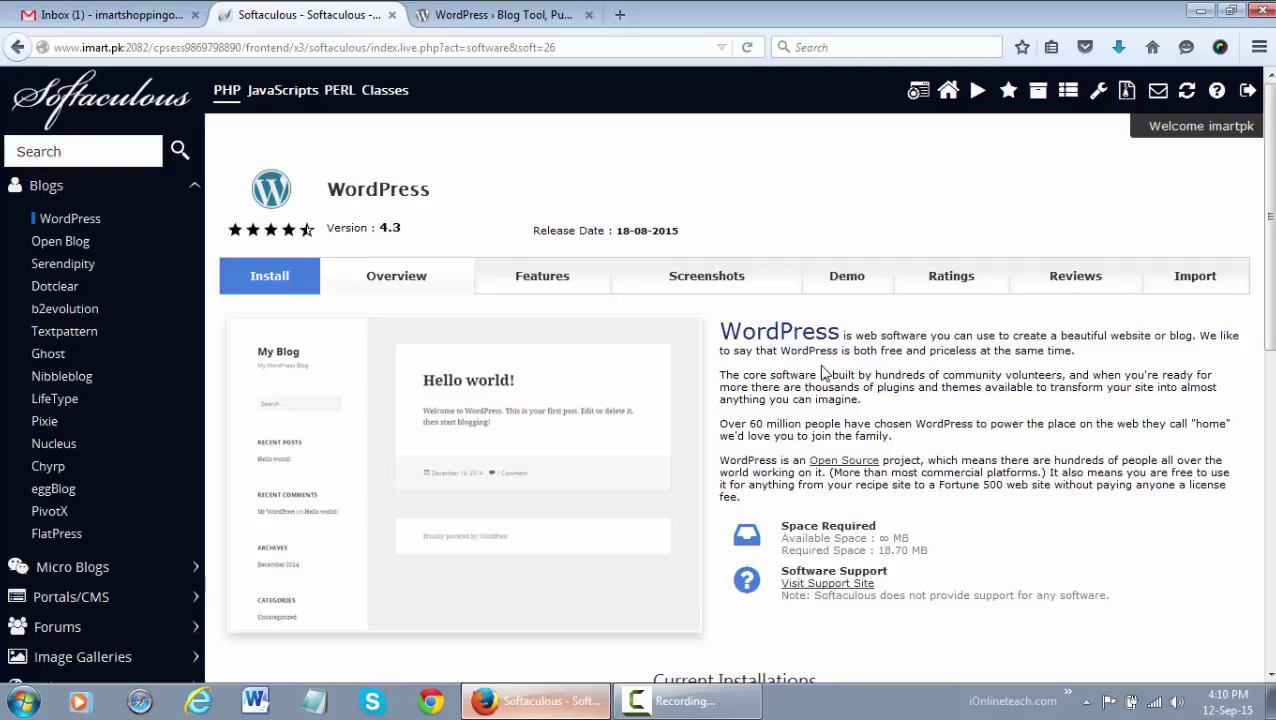
Load pakhelpingjobs.com in a new tab, confirm only cgi-bin remains, and close the tab
click(620, 15)
text(pakhelpingjobs.com/)
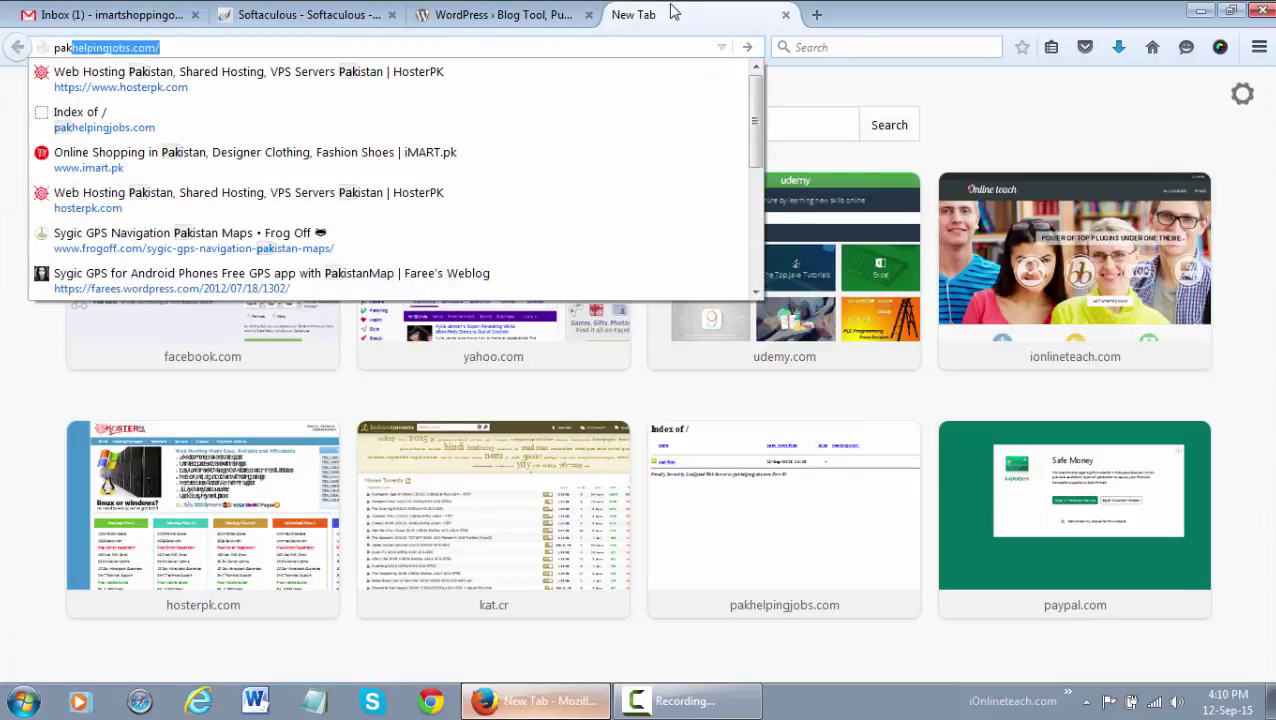
key(Return)
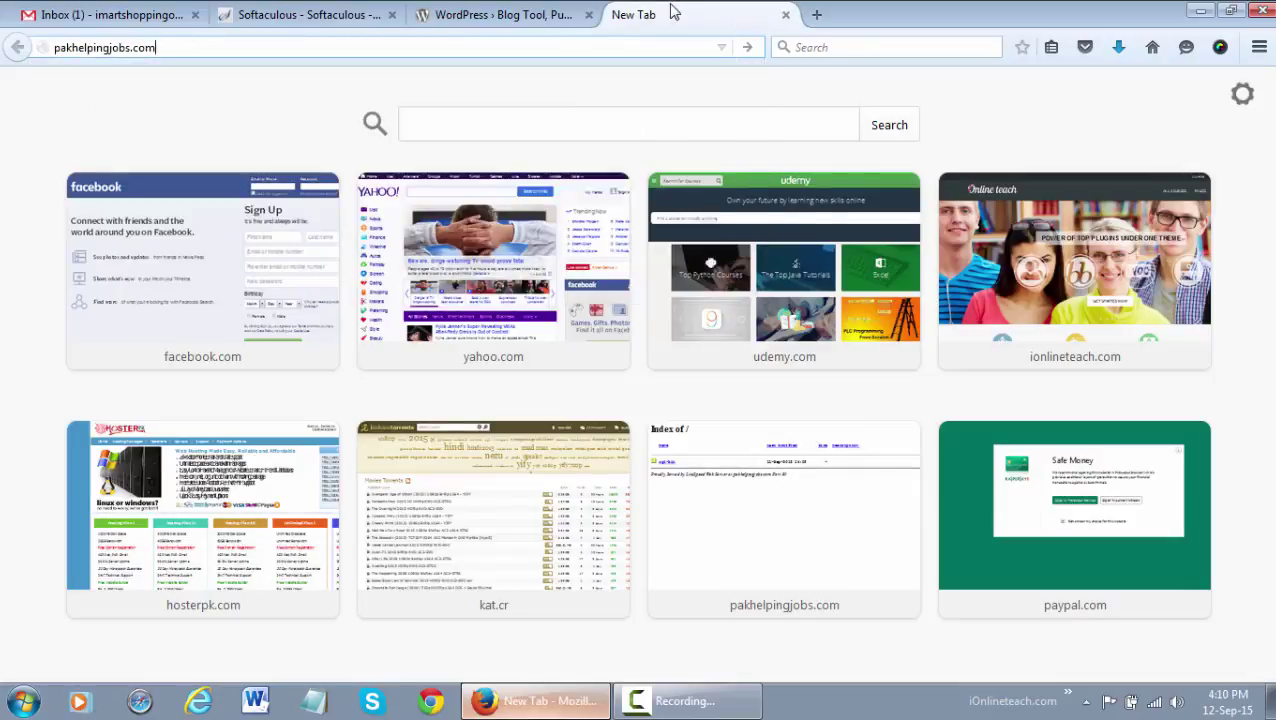
key(Return)
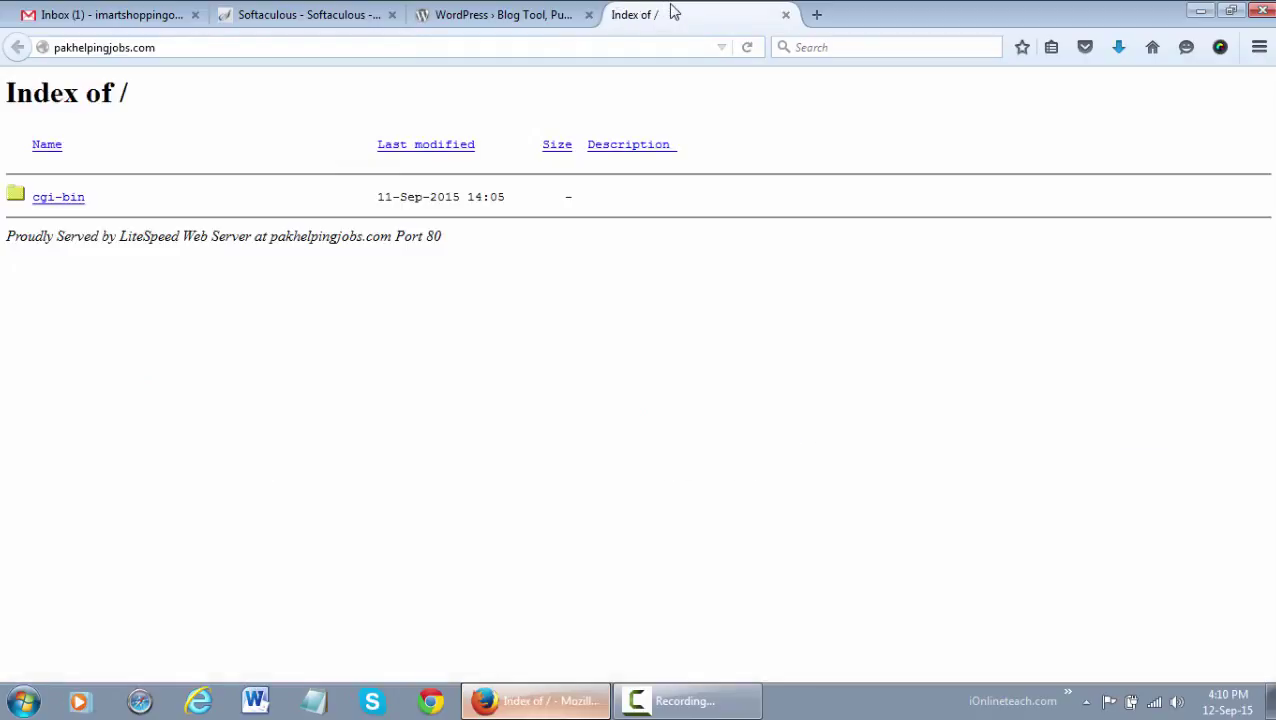
click(785, 14)
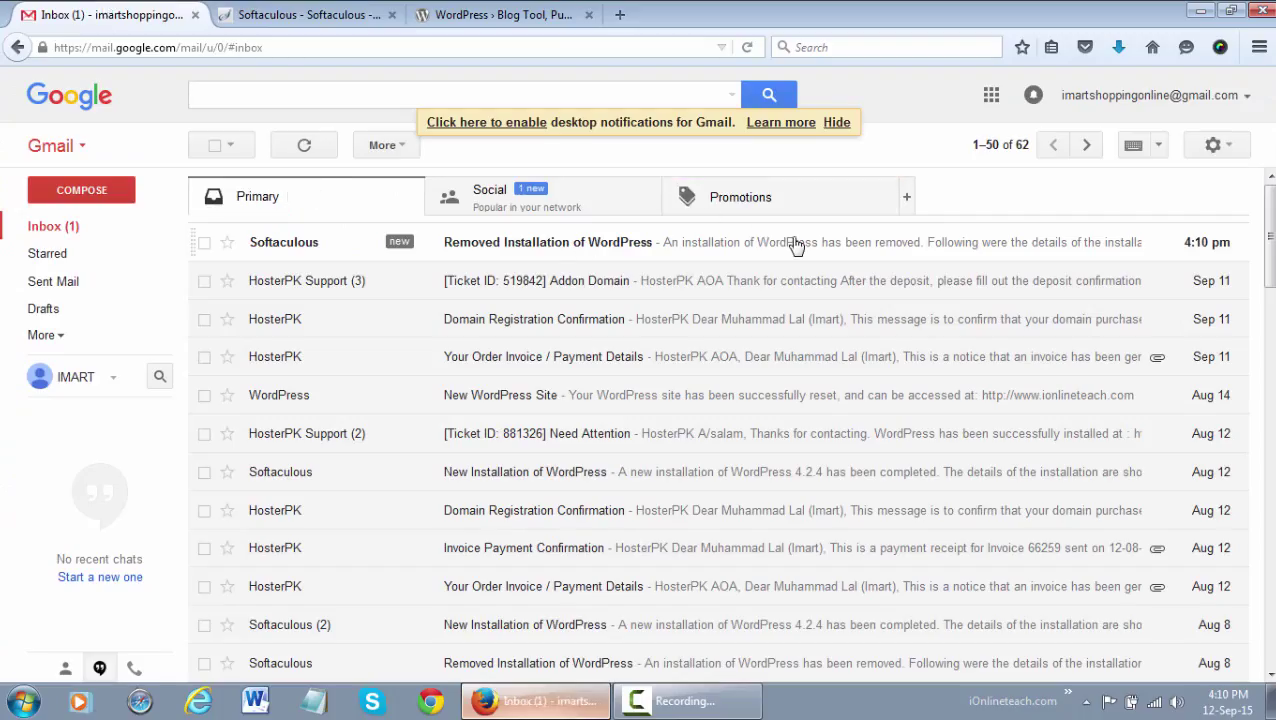
Delete the 'Removed Installation of WordPress' email in Gmail and return to Softaculous
click(796, 246)
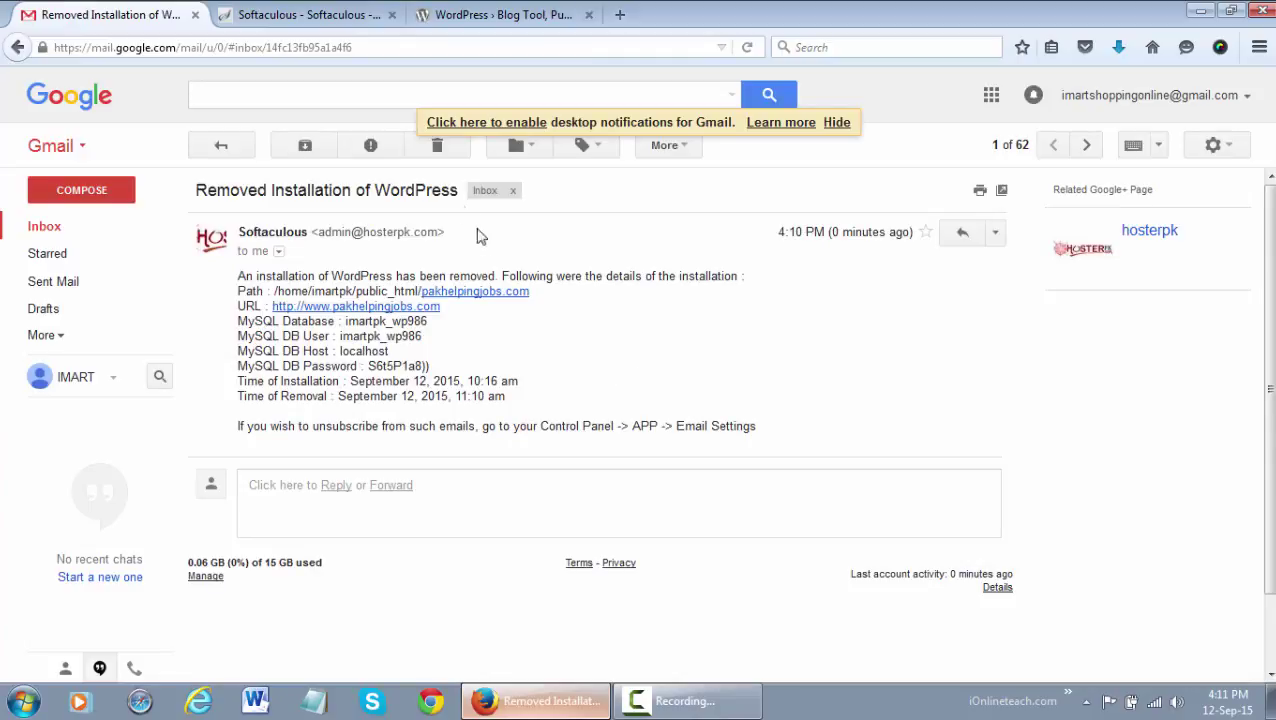
click(437, 146)
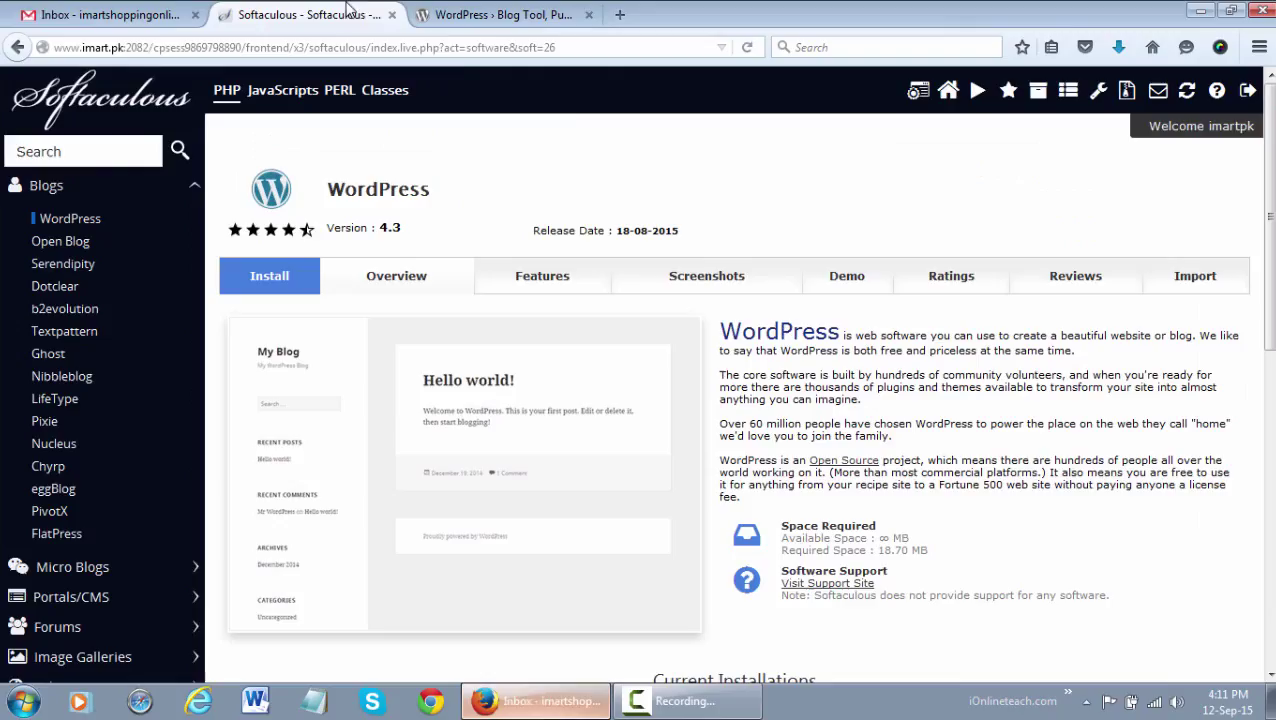
click(340, 14)
Download WordPress 4.3 from WordPress.org and check the wordpress-4.3 zip on the desktop
click(485, 17)
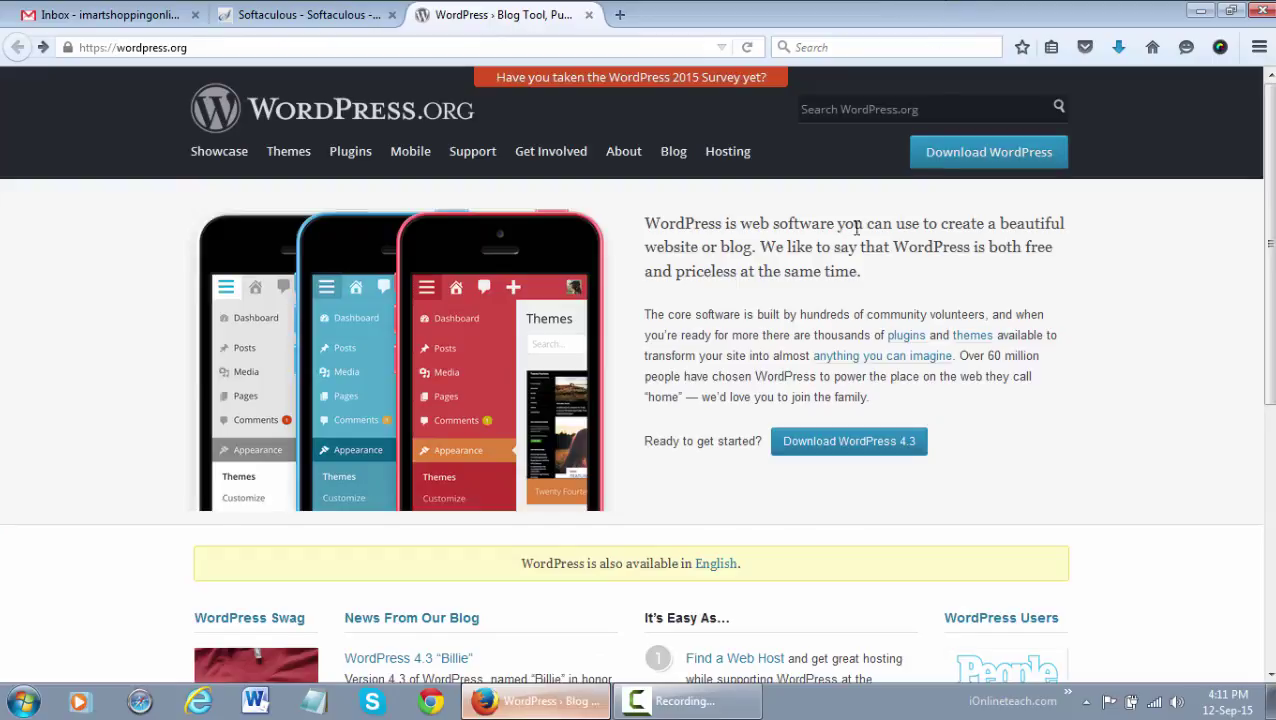
click(868, 455)
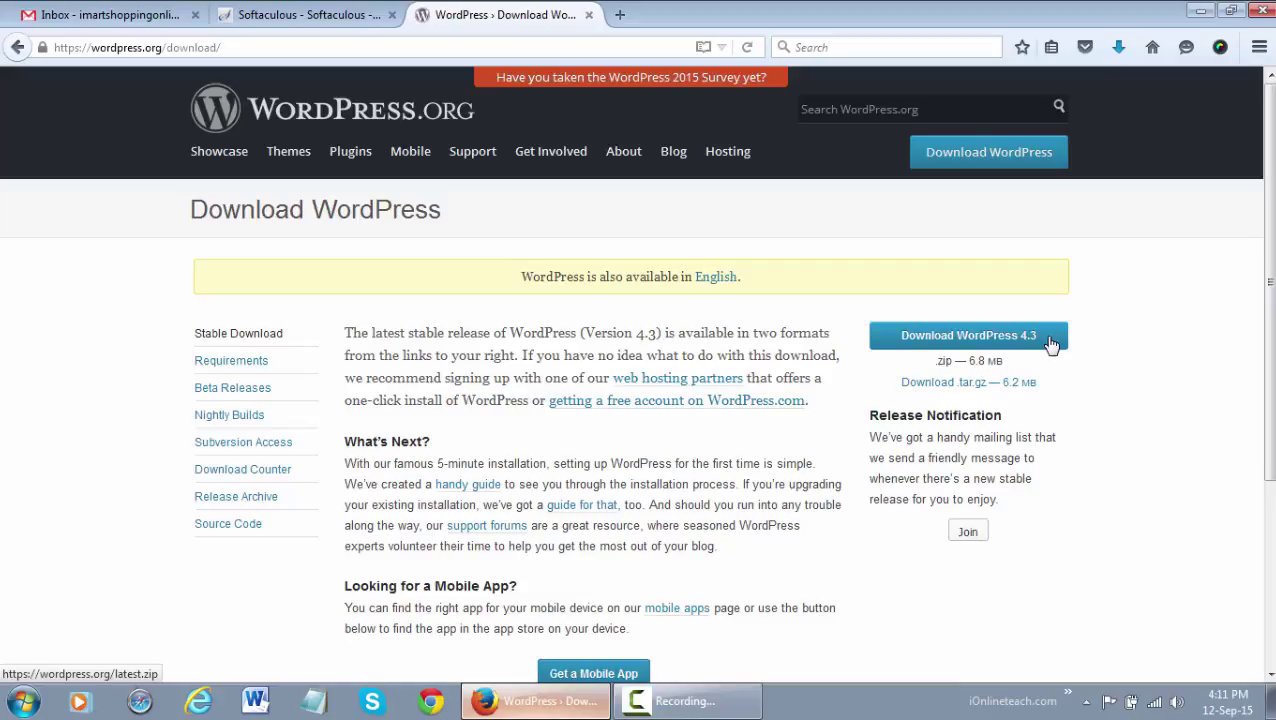
click(1192, 13)
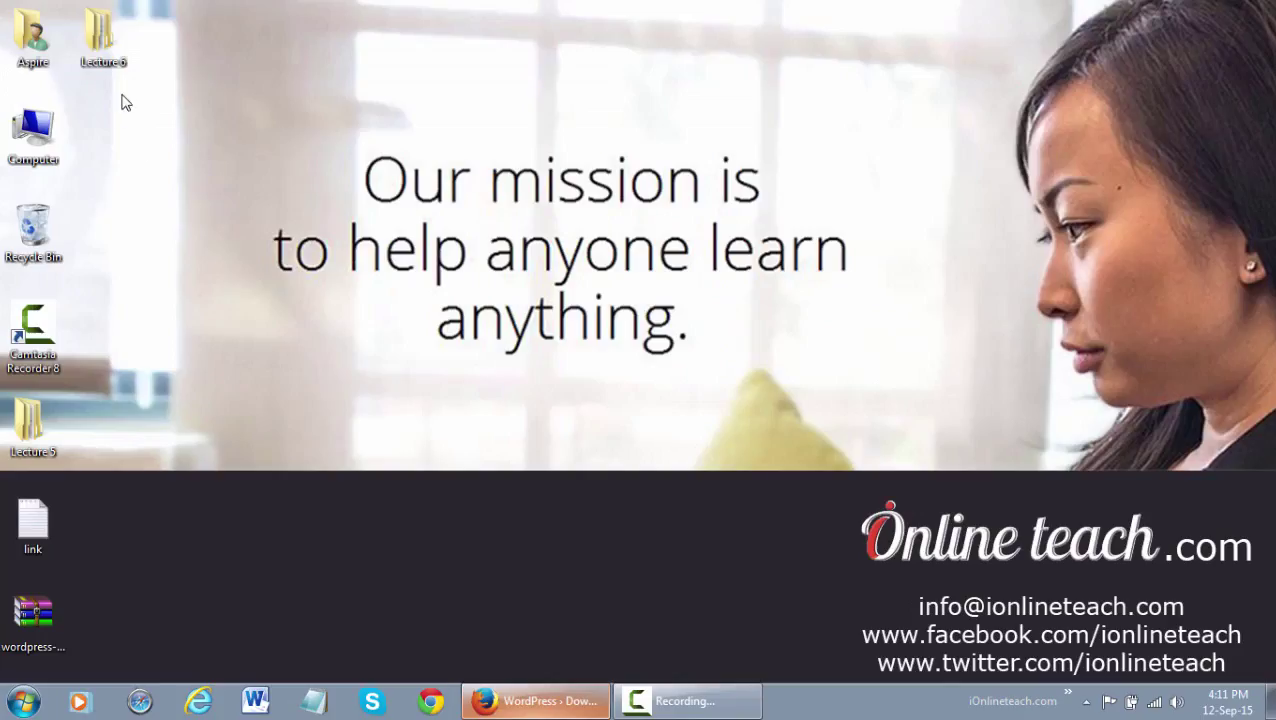
click(45, 623)
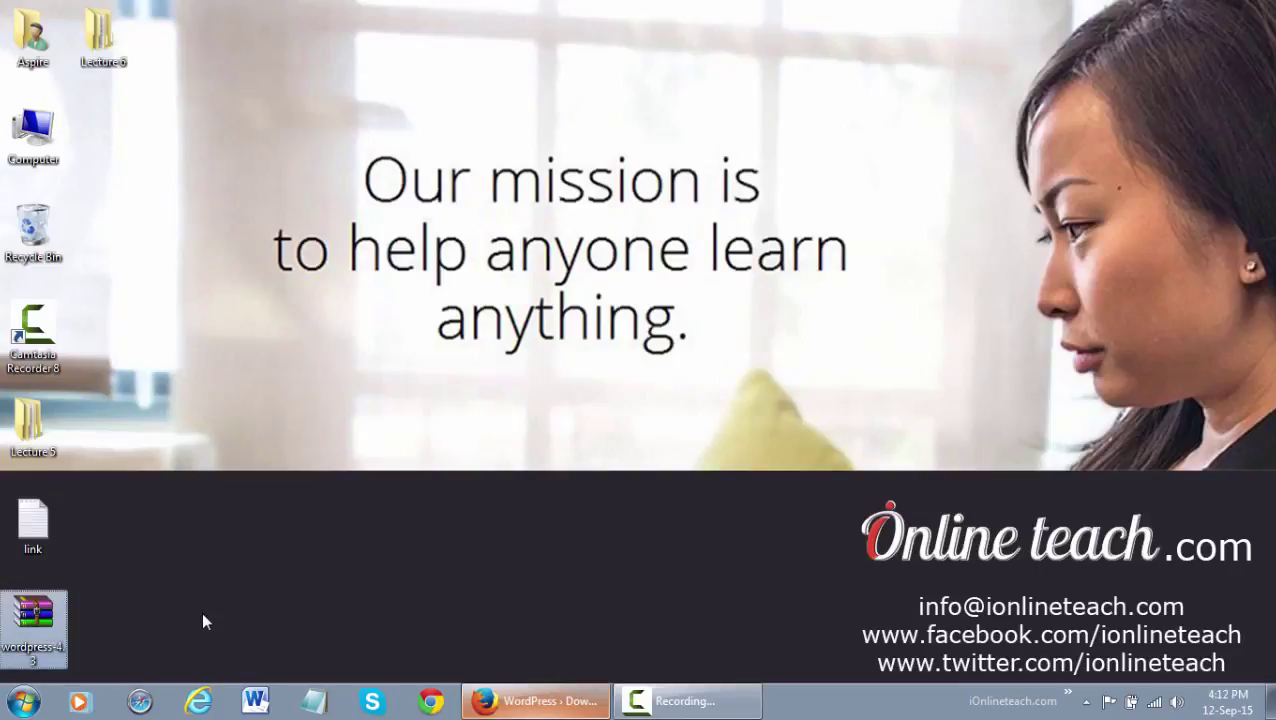
click(520, 700)
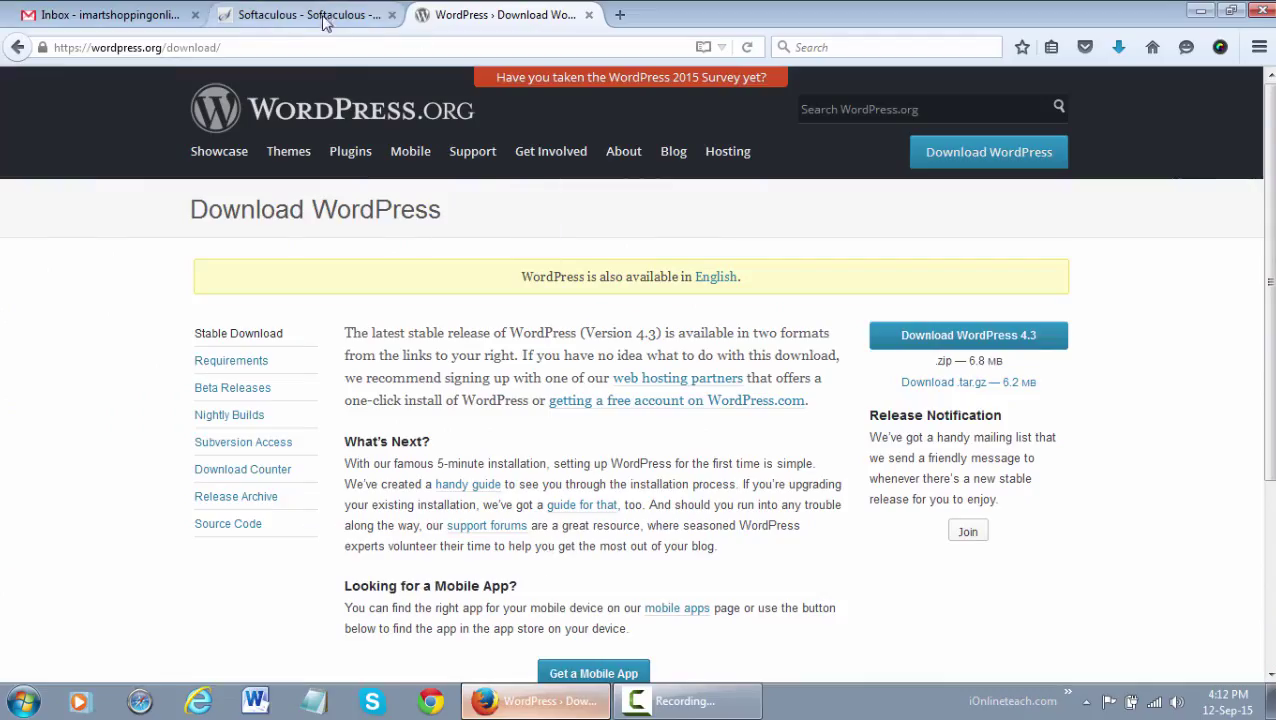
click(325, 16)
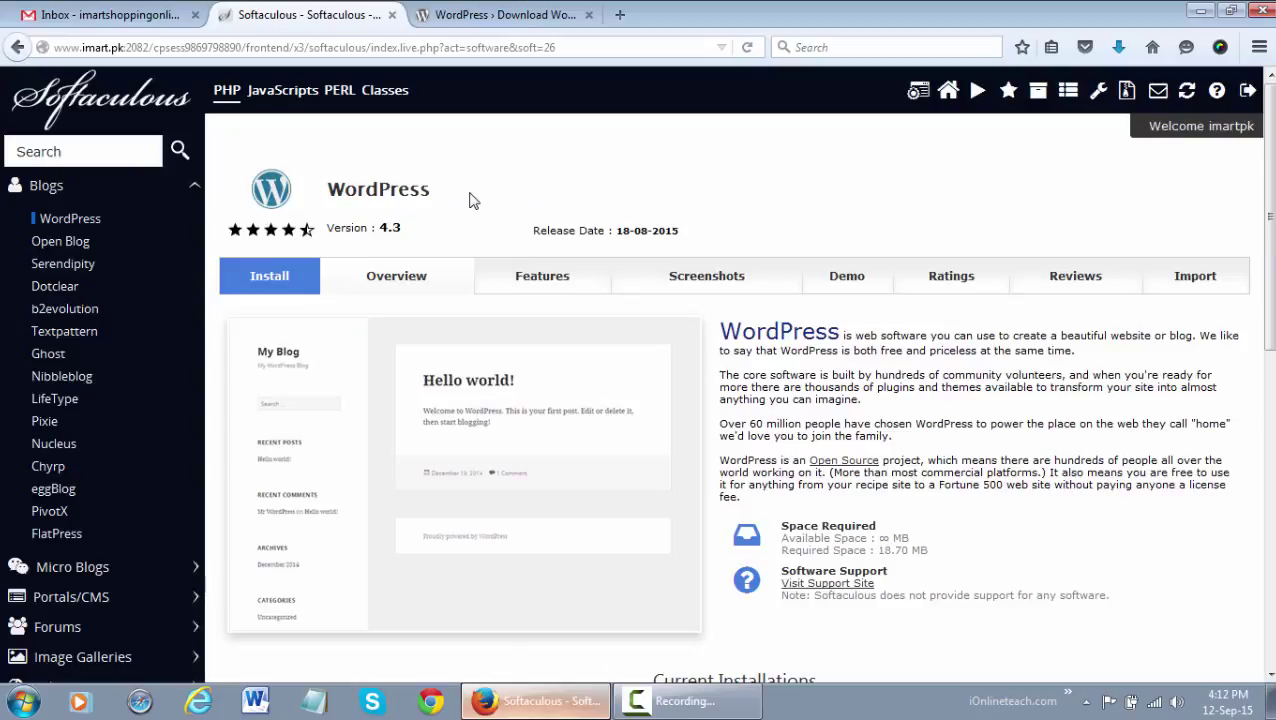
Return to the cPanel home page and scroll down to the Databases section
click(919, 92)
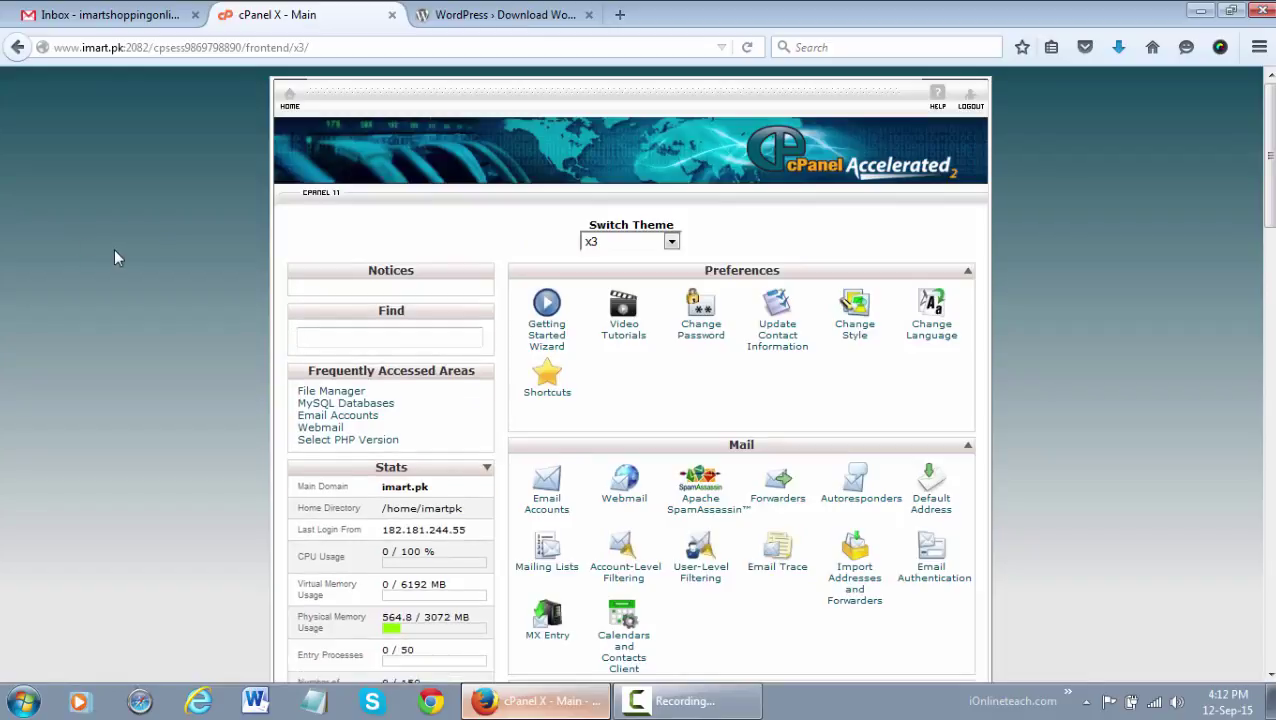
scroll(114, 251, down, 3)
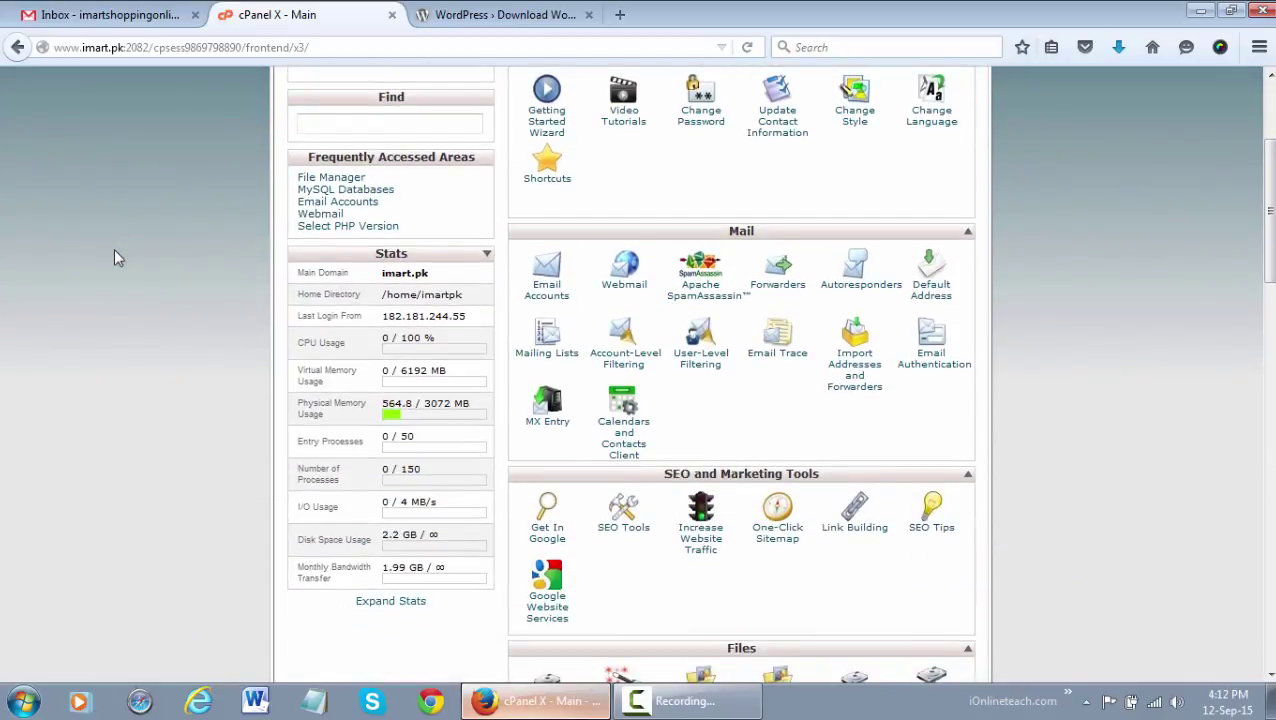
scroll(114, 250, down, 2)
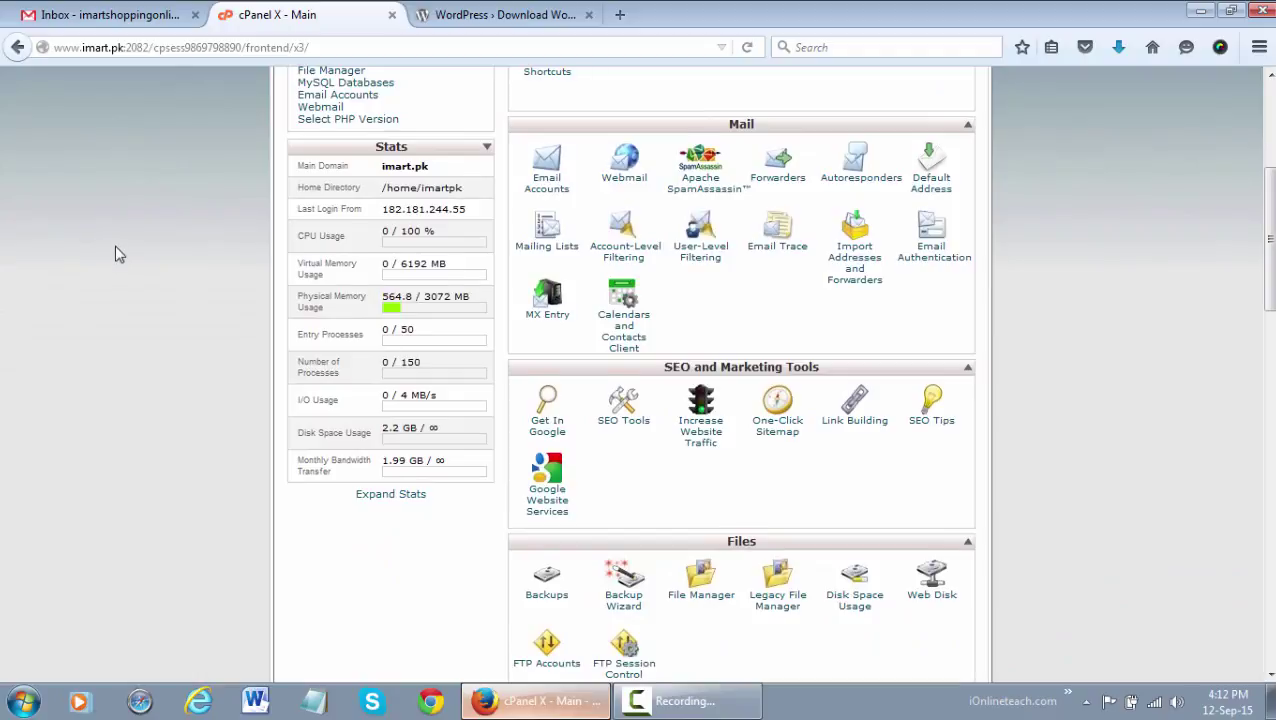
scroll(115, 247, up, 2)
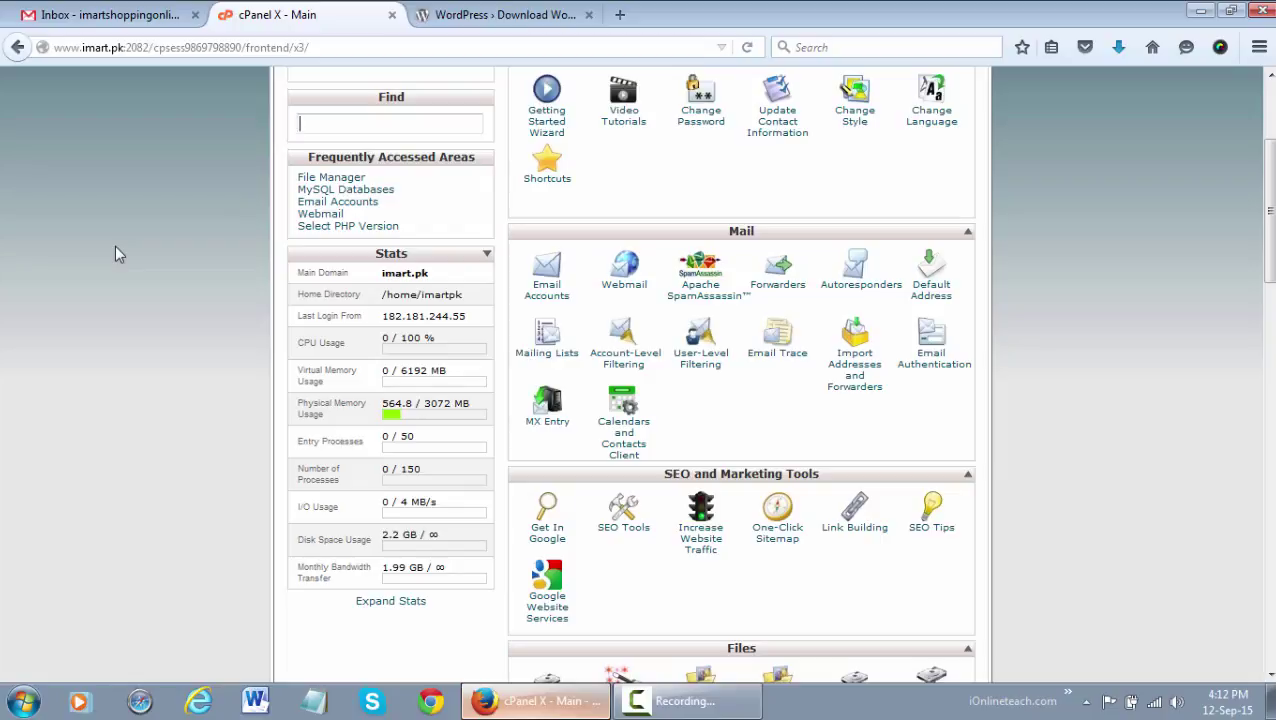
scroll(115, 254, down, 2)
scroll(115, 254, down, 3)
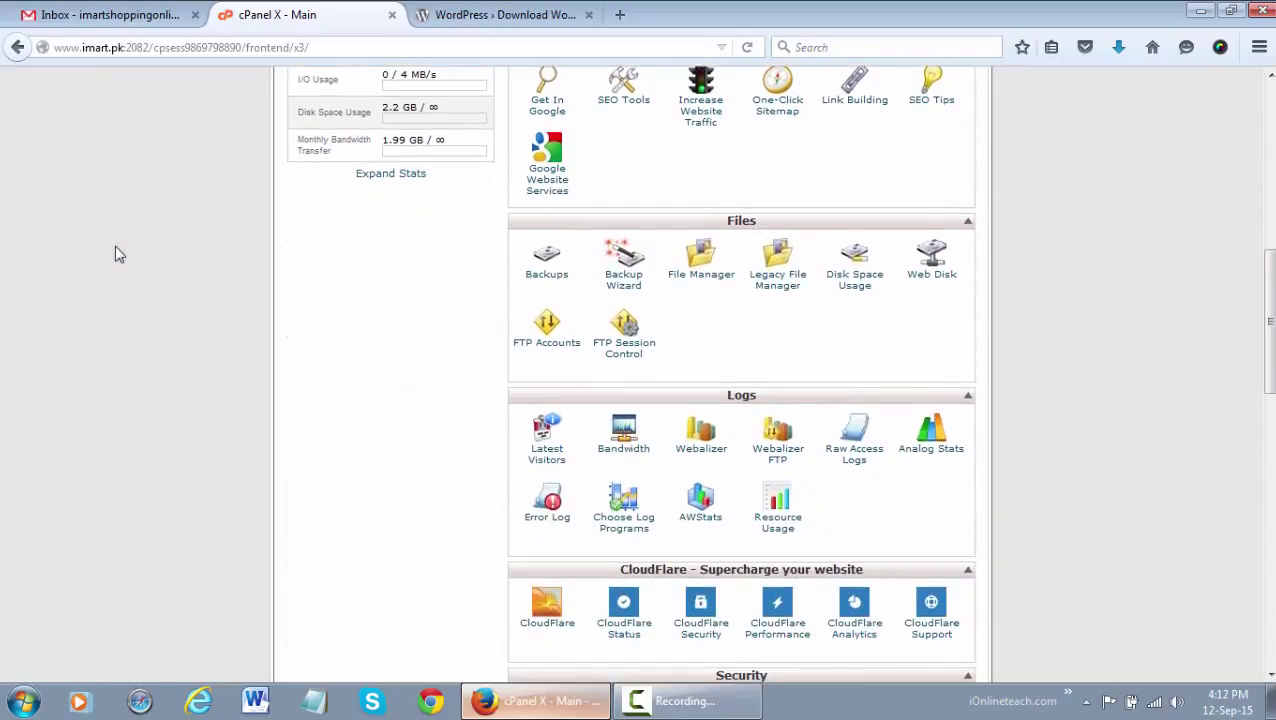
scroll(115, 254, down, 4)
scroll(115, 254, down, 1)
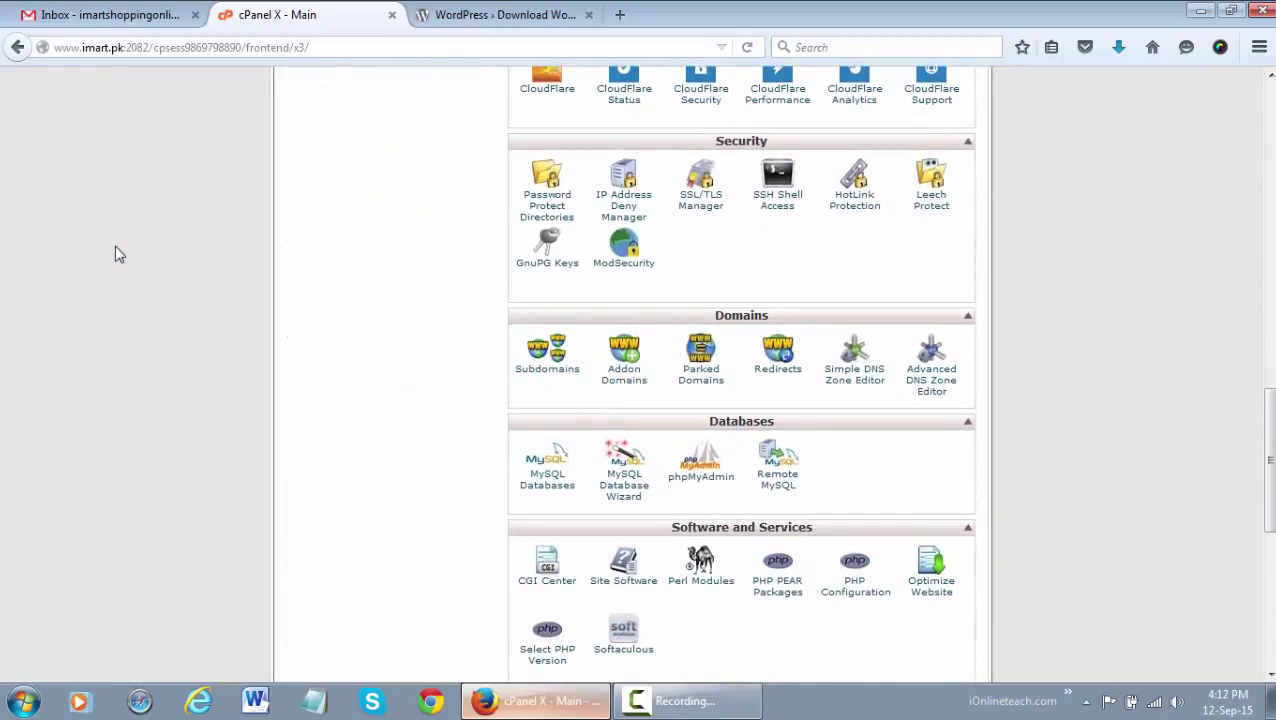
Create a MySQL database named 'pak', giving imartpk_pak, from the MySQL Databases page
click(540, 487)
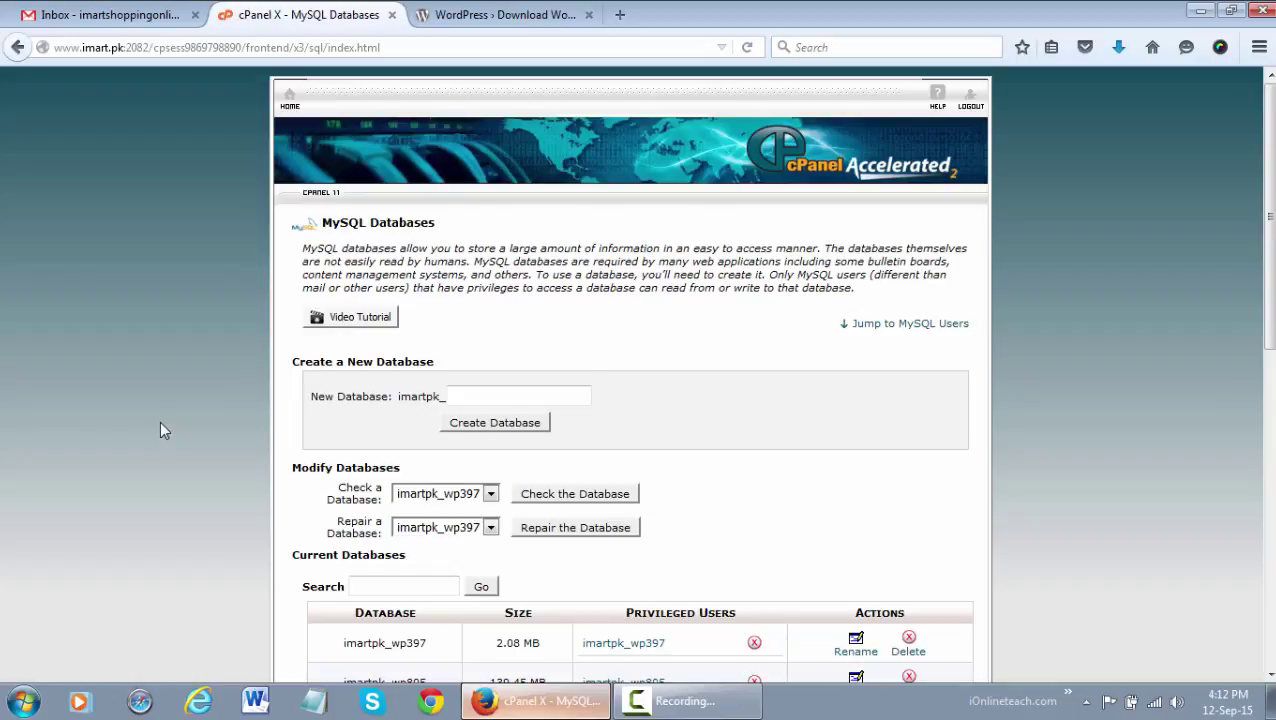
scroll(160, 421, down, 4)
scroll(161, 430, up, 2)
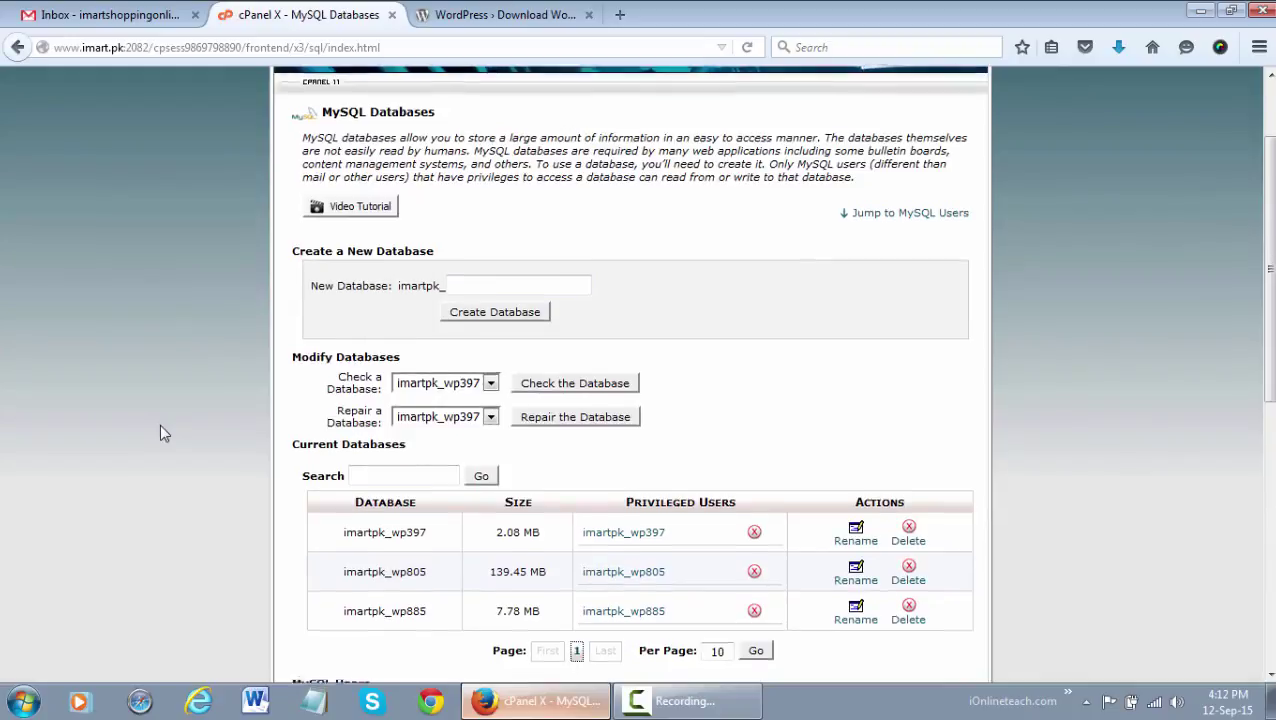
scroll(161, 427, down, 2)
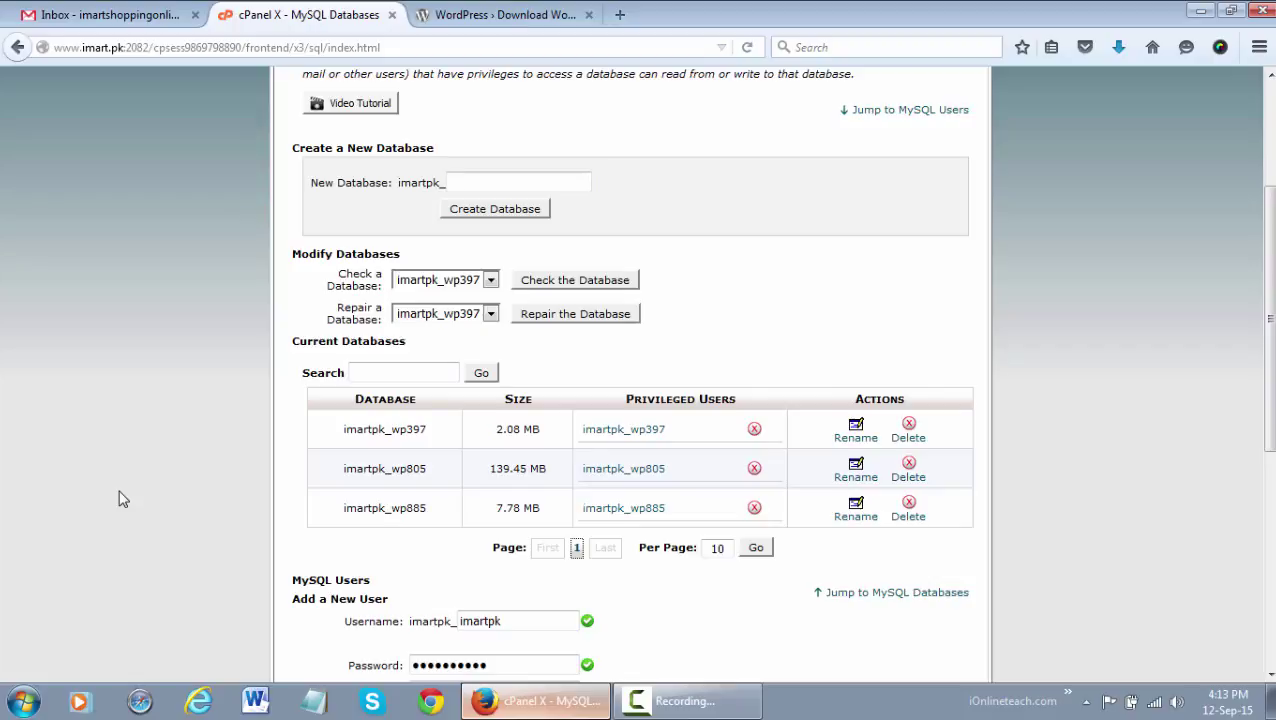
scroll(118, 498, down, 3)
scroll(118, 498, up, 5)
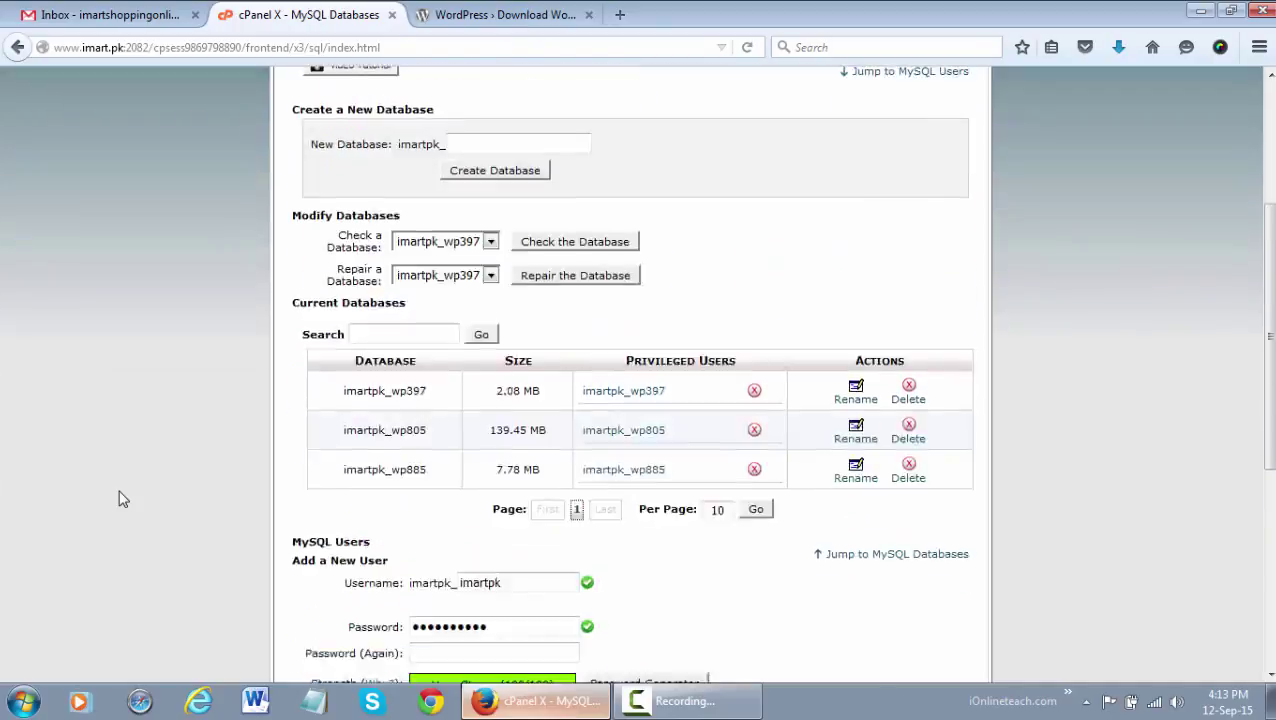
click(494, 287)
click(173, 303)
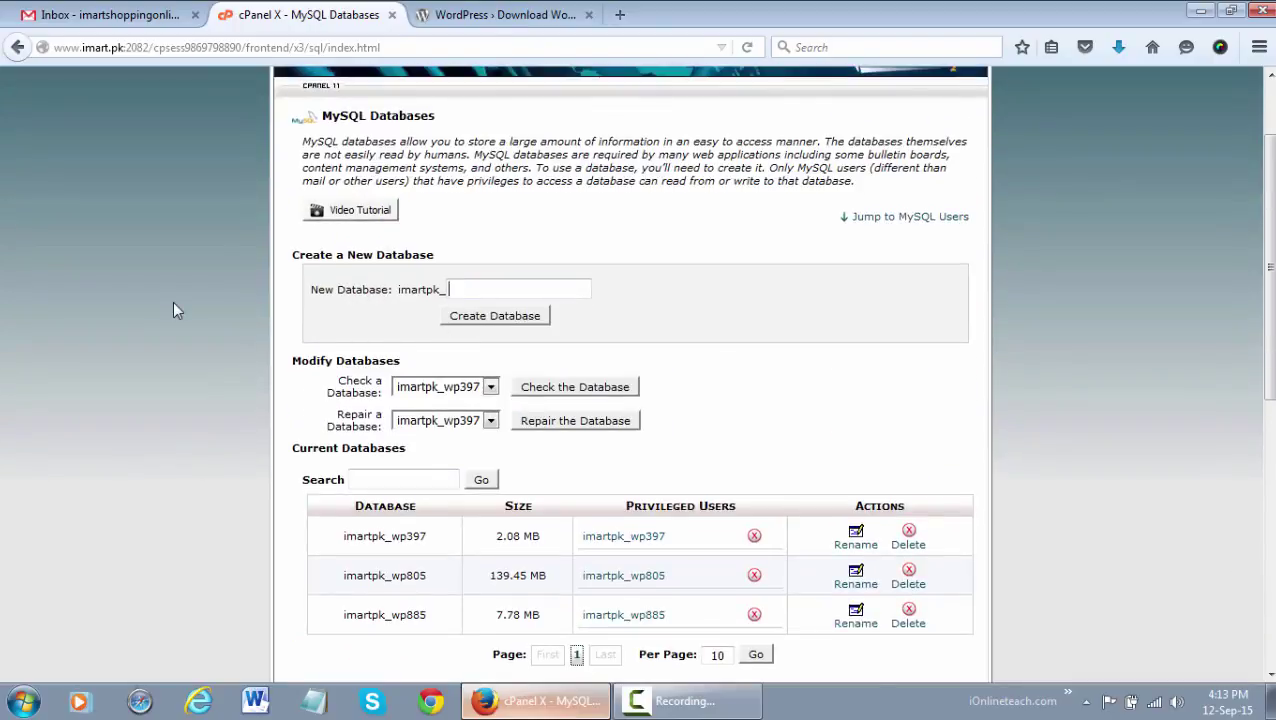
double_click(419, 289)
click(490, 289)
text(pak)
click(507, 319)
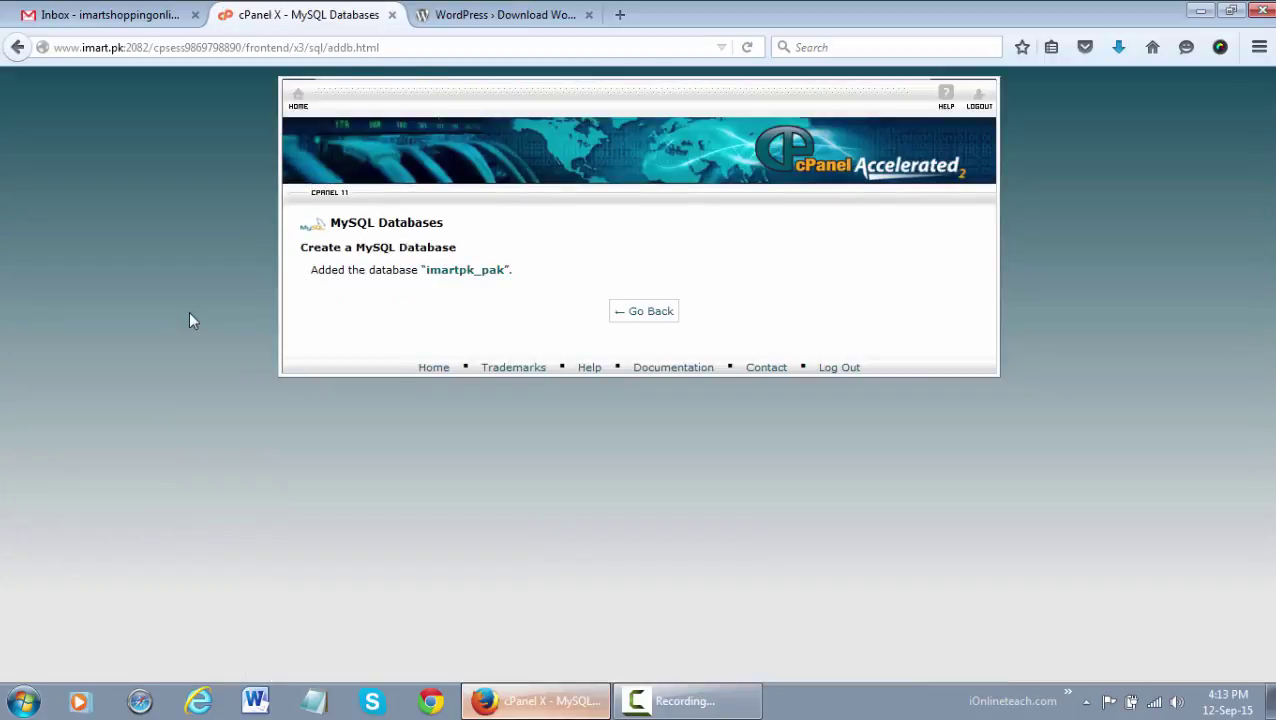
Go back to MySQL Databases and enter 'pak' as the new user's username
click(650, 312)
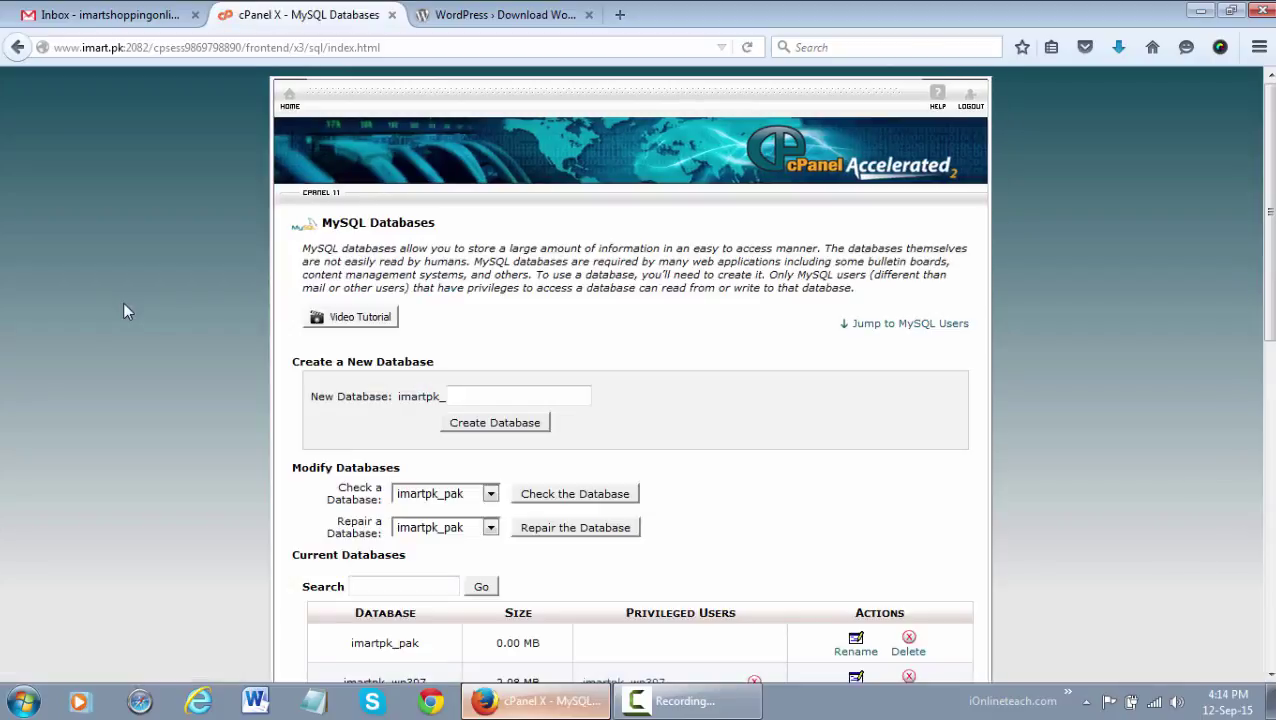
scroll(123, 312, down, 5)
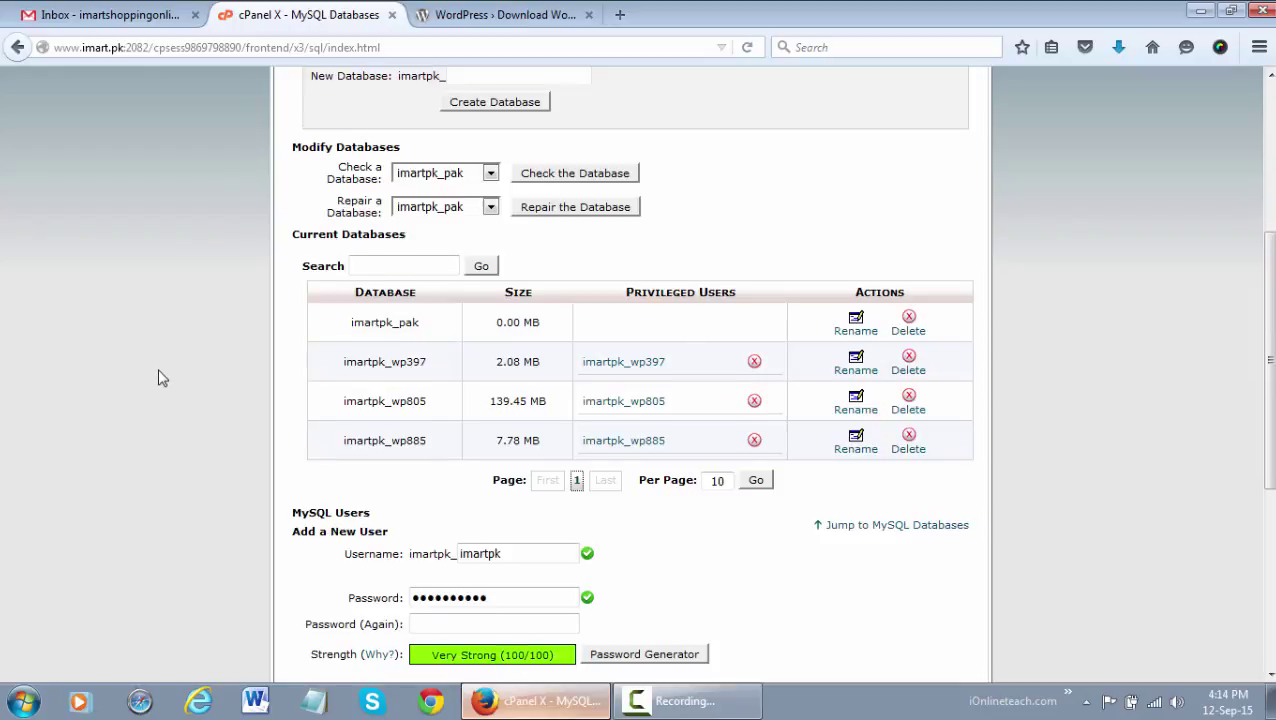
scroll(159, 376, down, 2)
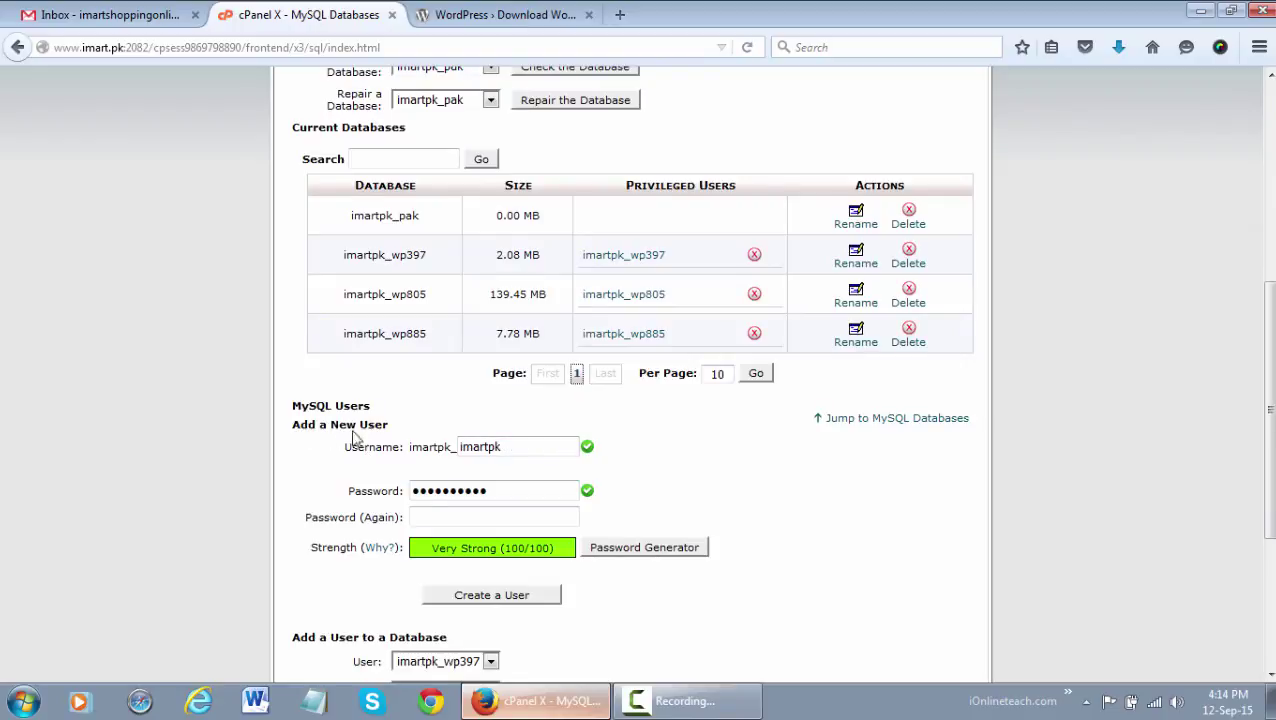
double_click(524, 450)
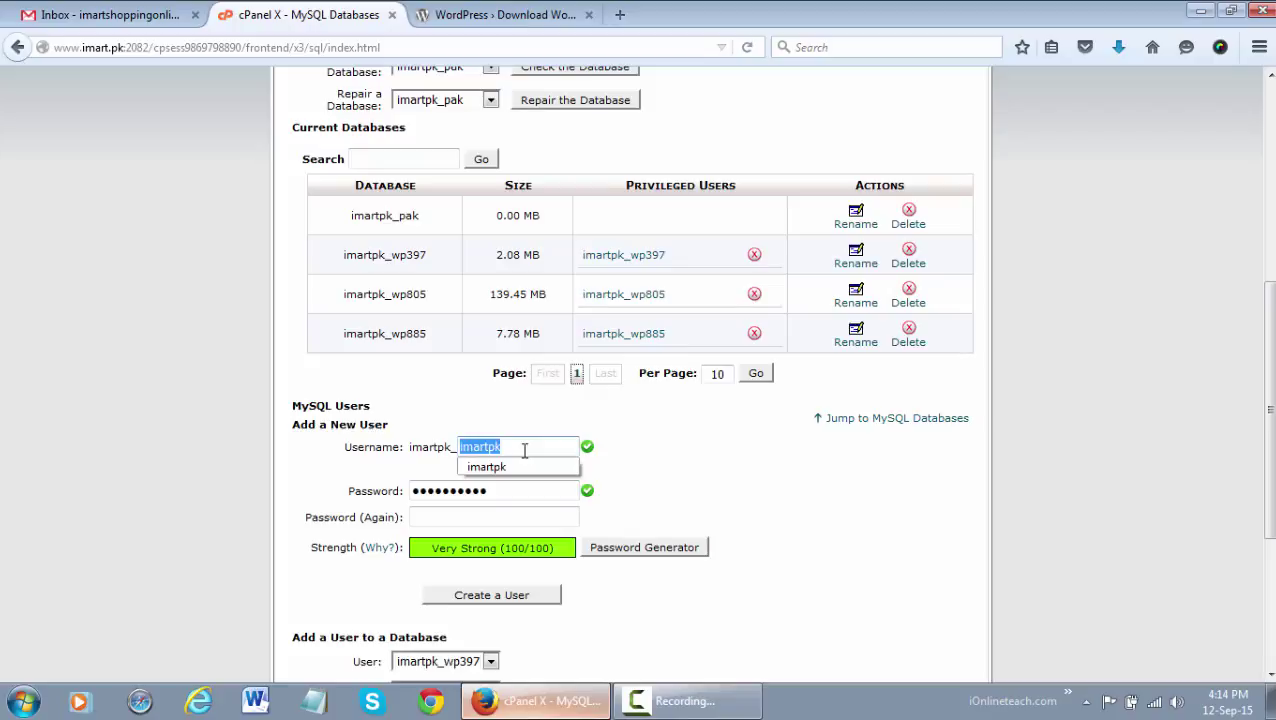
key(BackSpace)
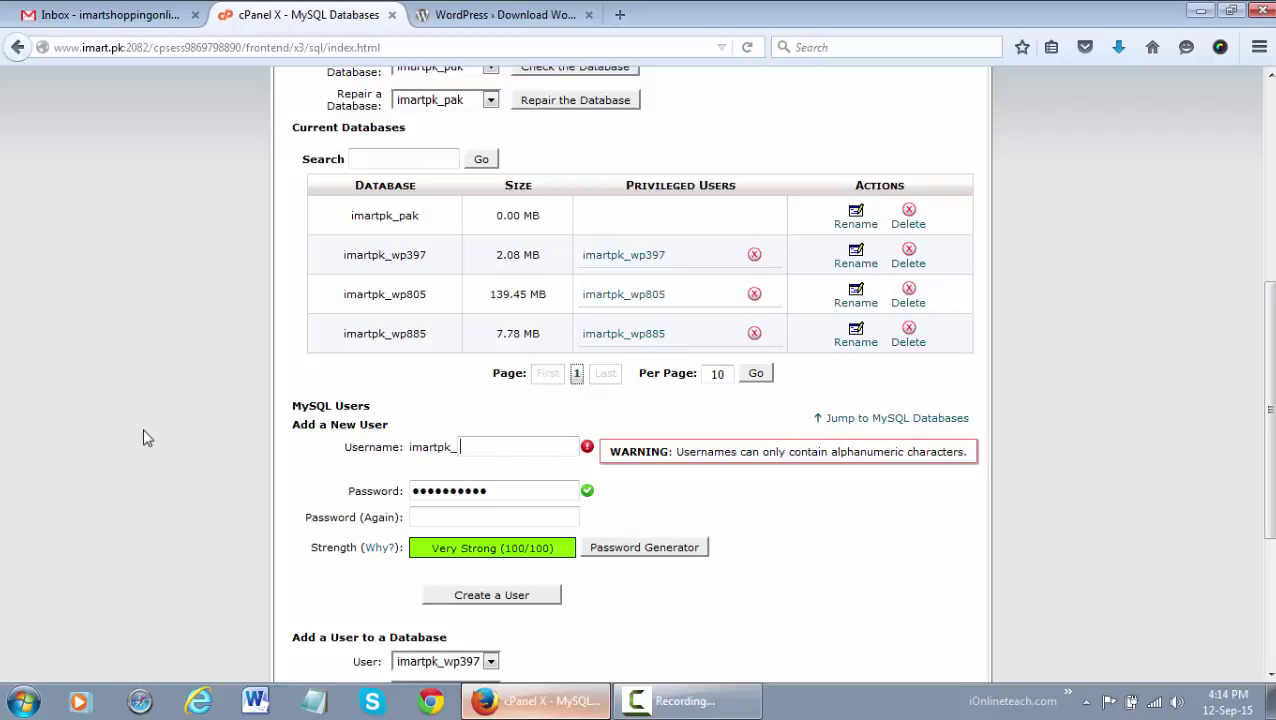
text(pak)
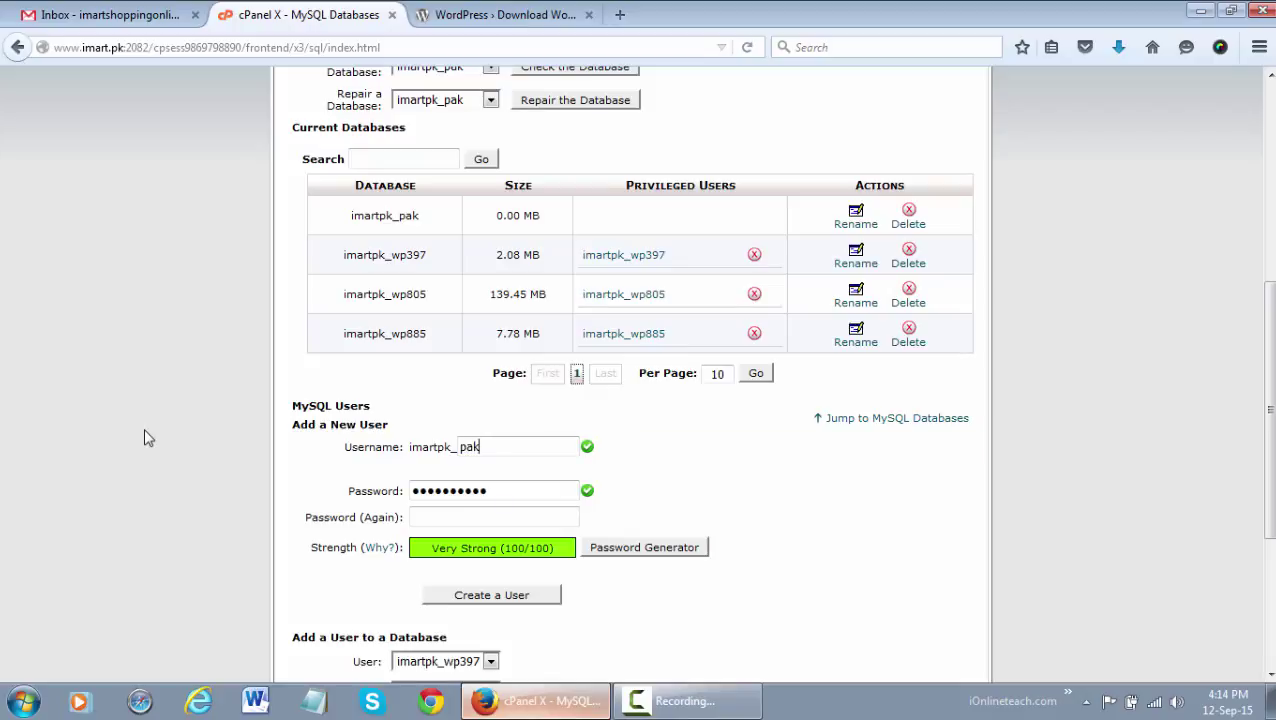
Clear the prefilled password from the new MySQL user form
double_click(513, 491)
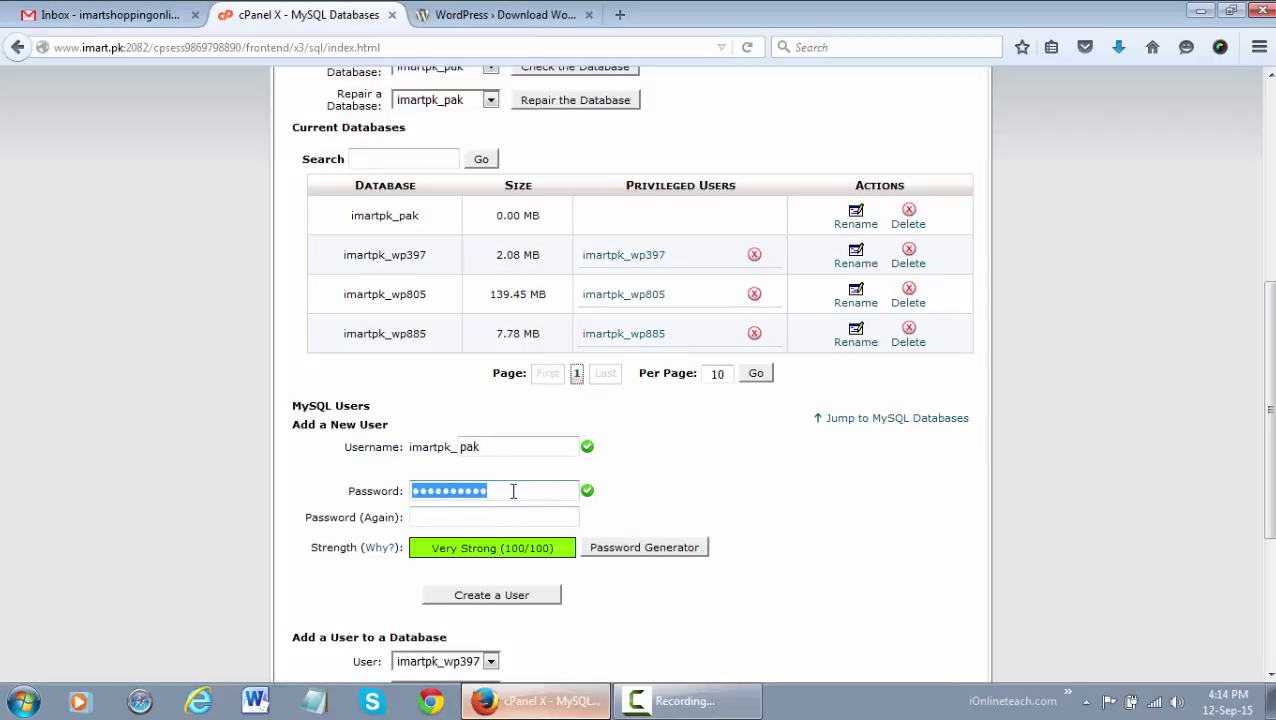
key(BackSpace)
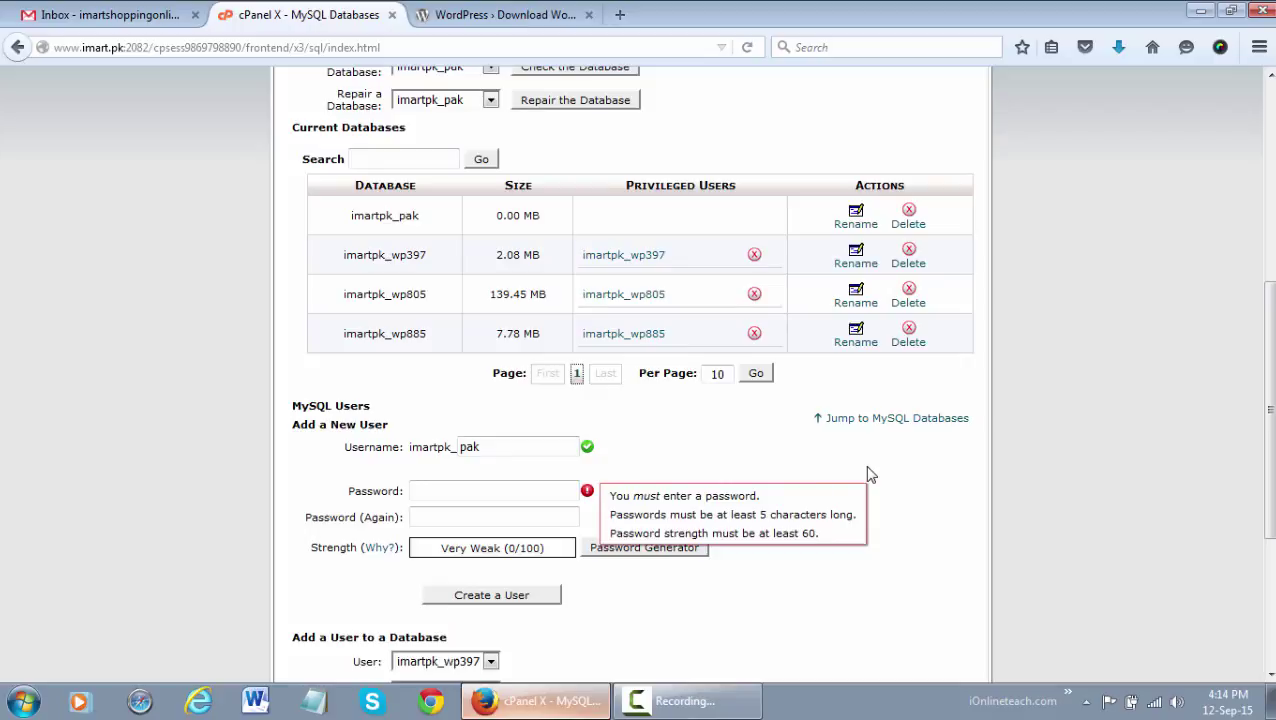
click(545, 513)
click(543, 491)
Generate a password with the Password Generator and save a copy in Notepad
click(632, 550)
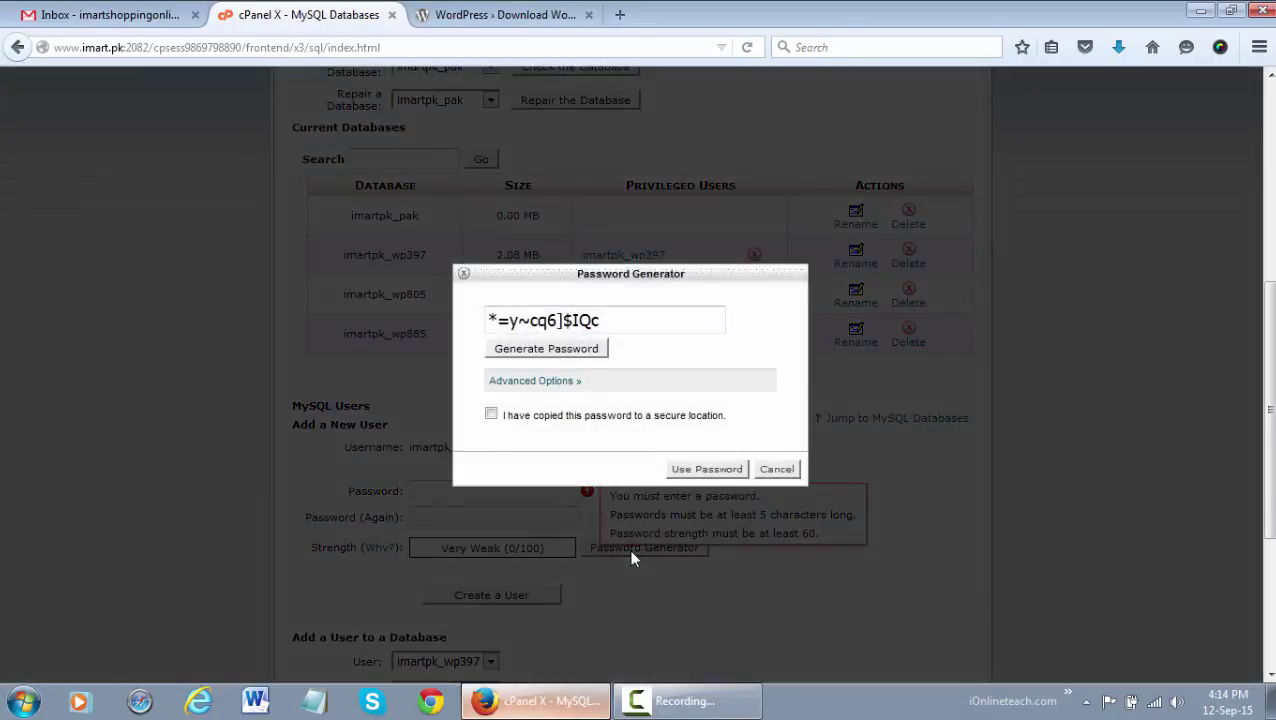
click(645, 320)
key(ctrl+c)
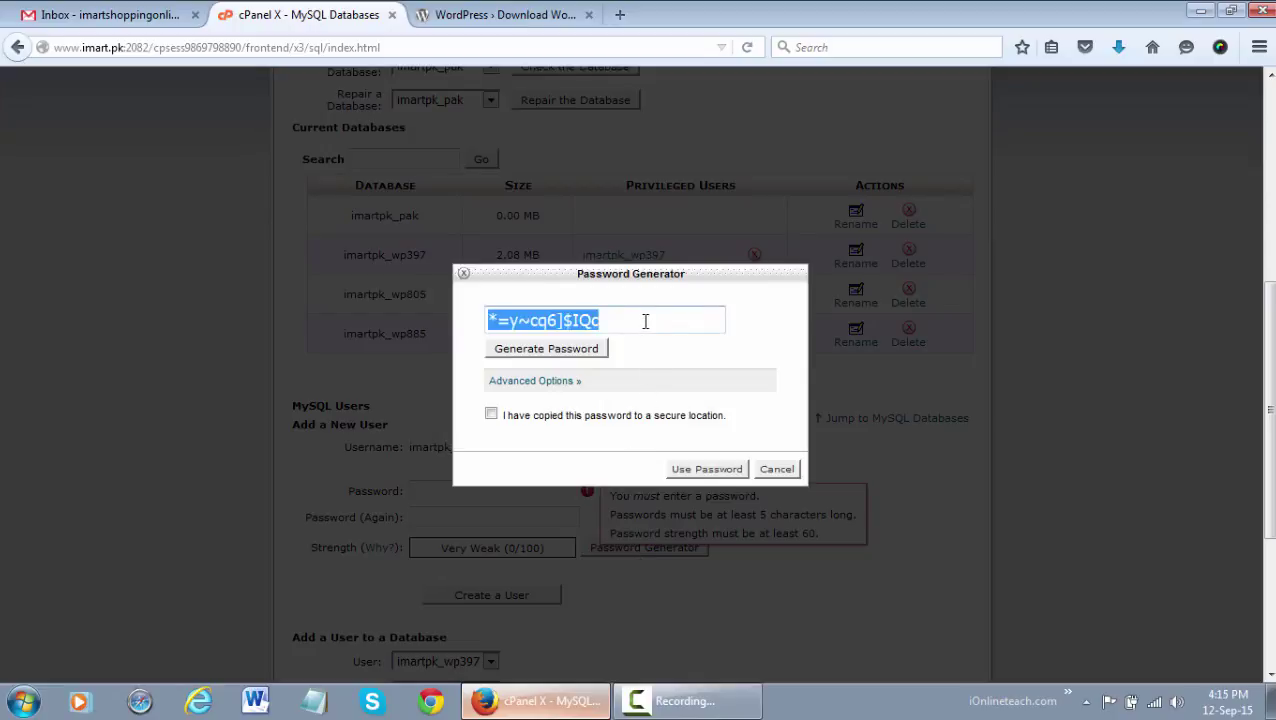
click(314, 701)
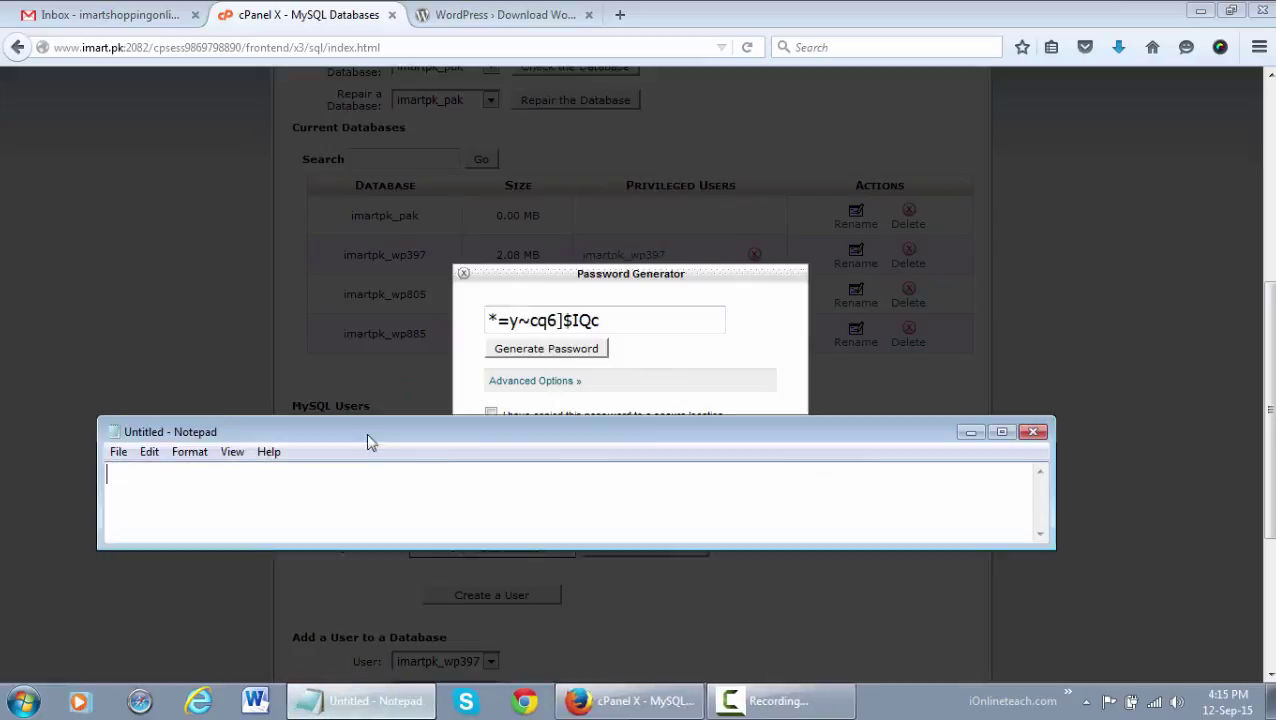
key(ctrl+v)
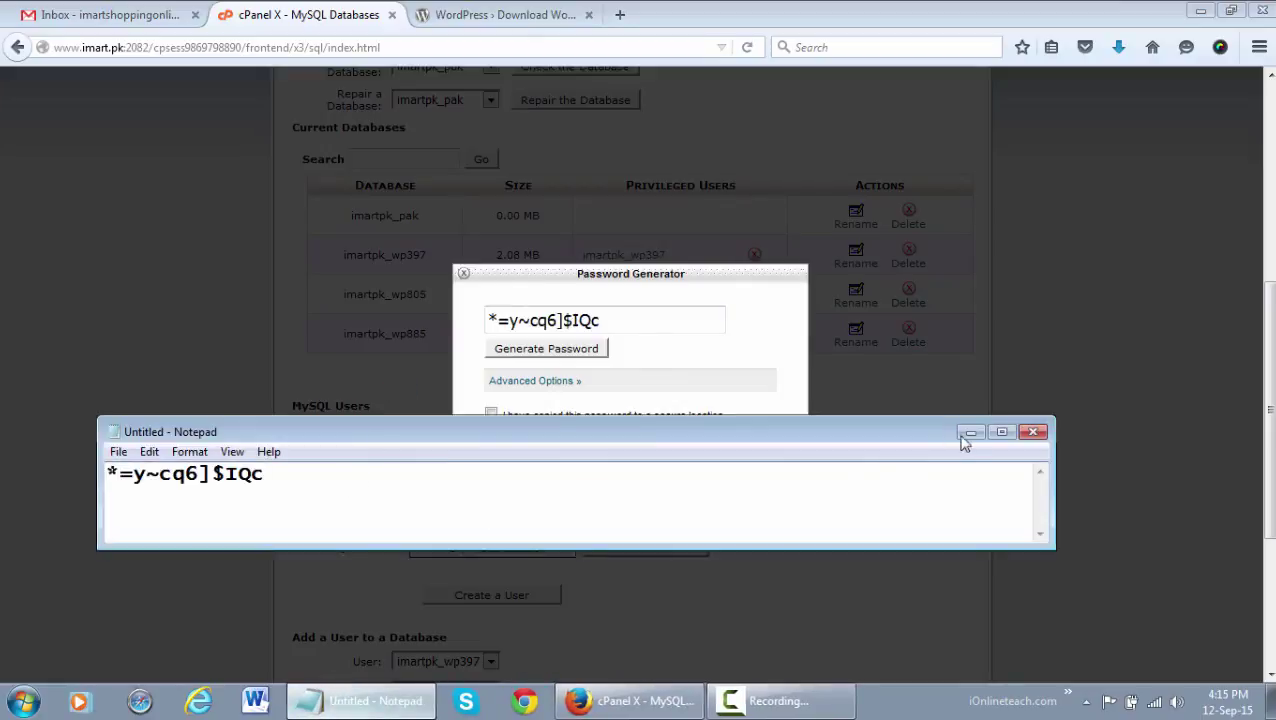
click(970, 433)
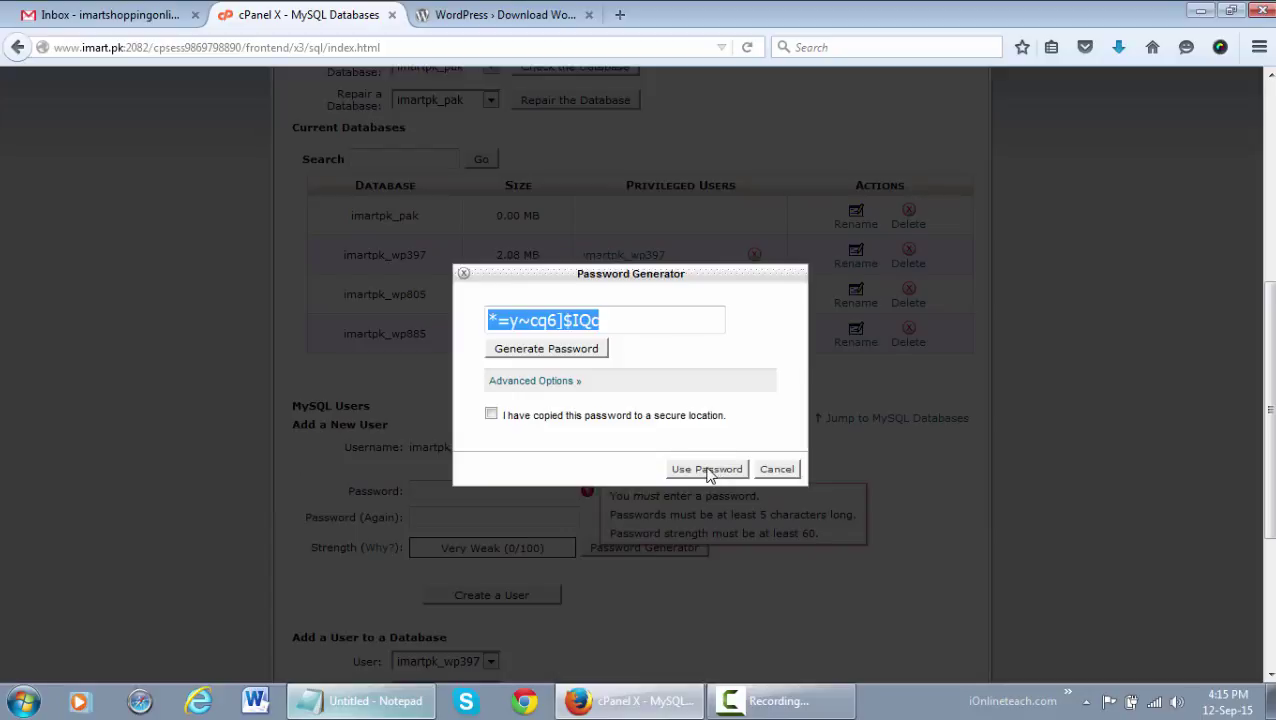
Paste the generated password into both Password and Password (Again) fields
click(707, 471)
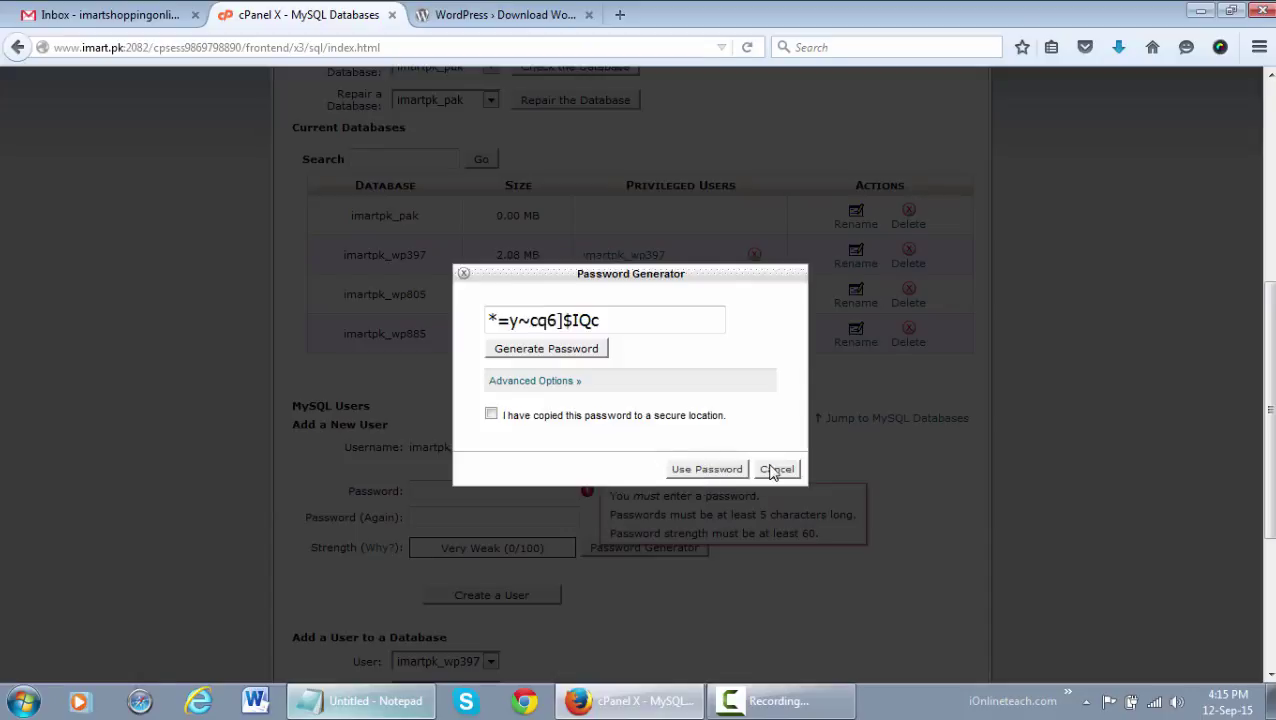
click(775, 469)
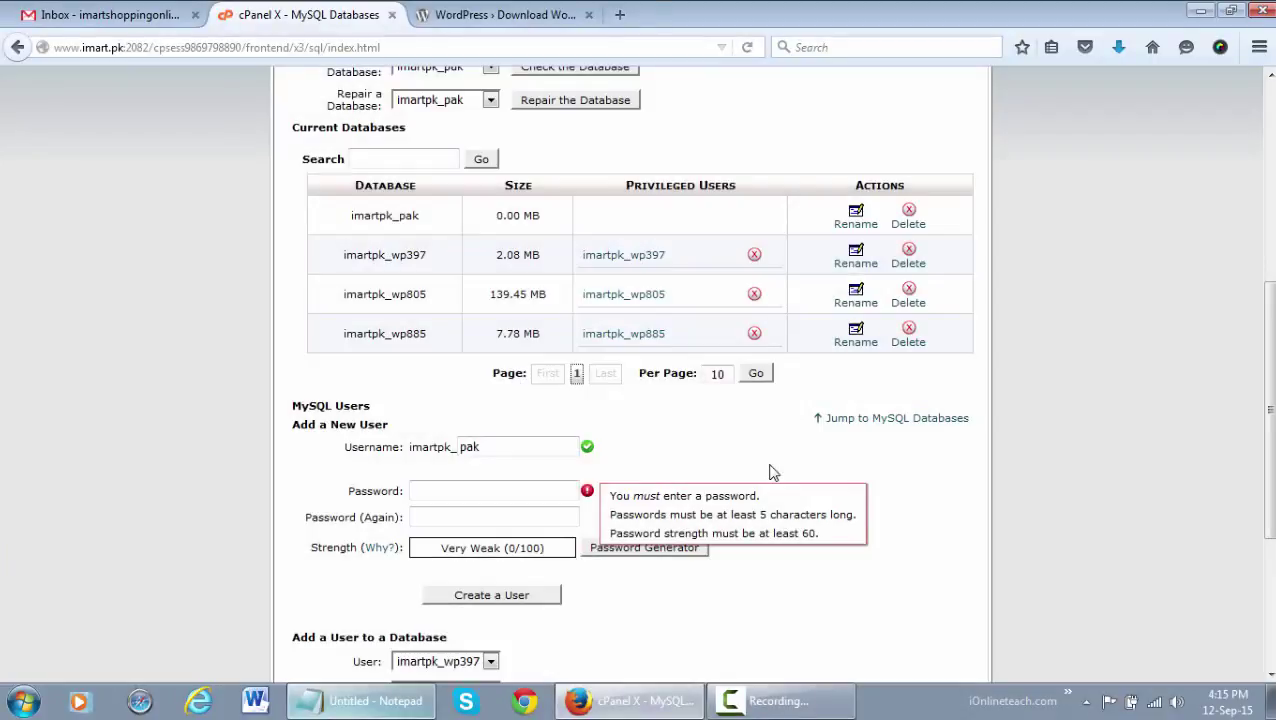
click(476, 489)
key(ctrl+v)
click(478, 514)
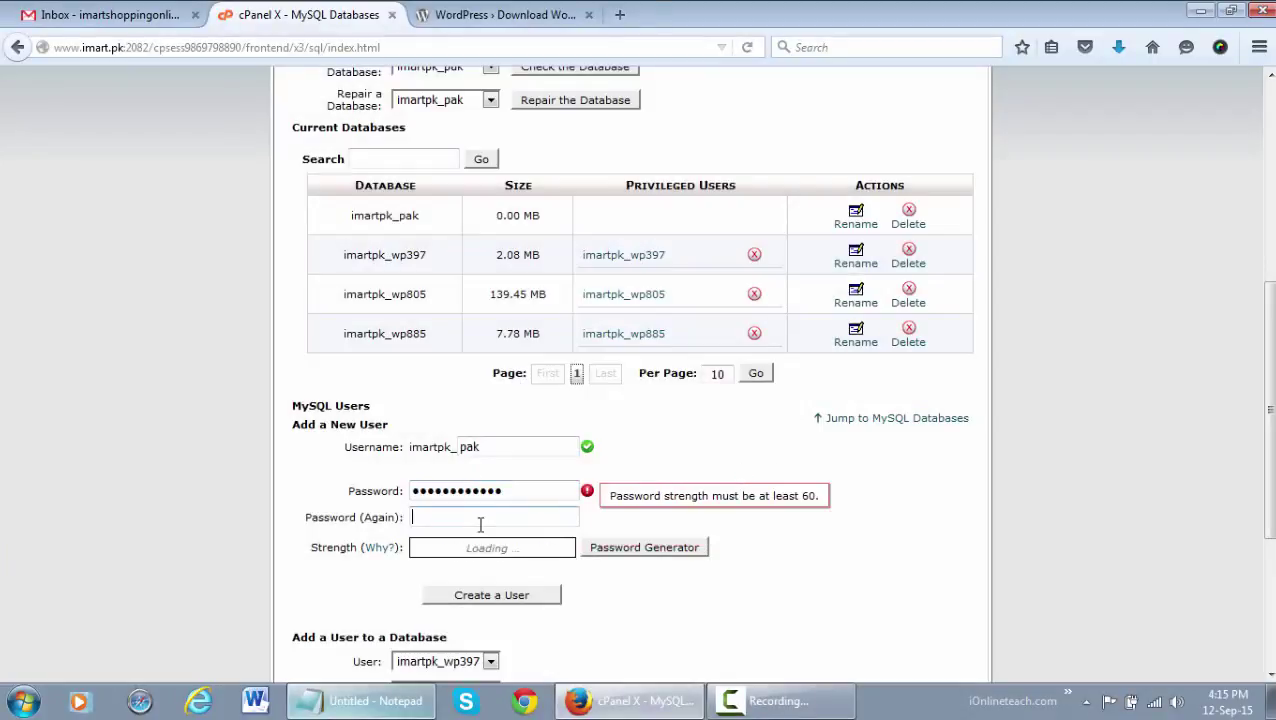
key(ctrl+v)
scroll(65, 464, down, 4)
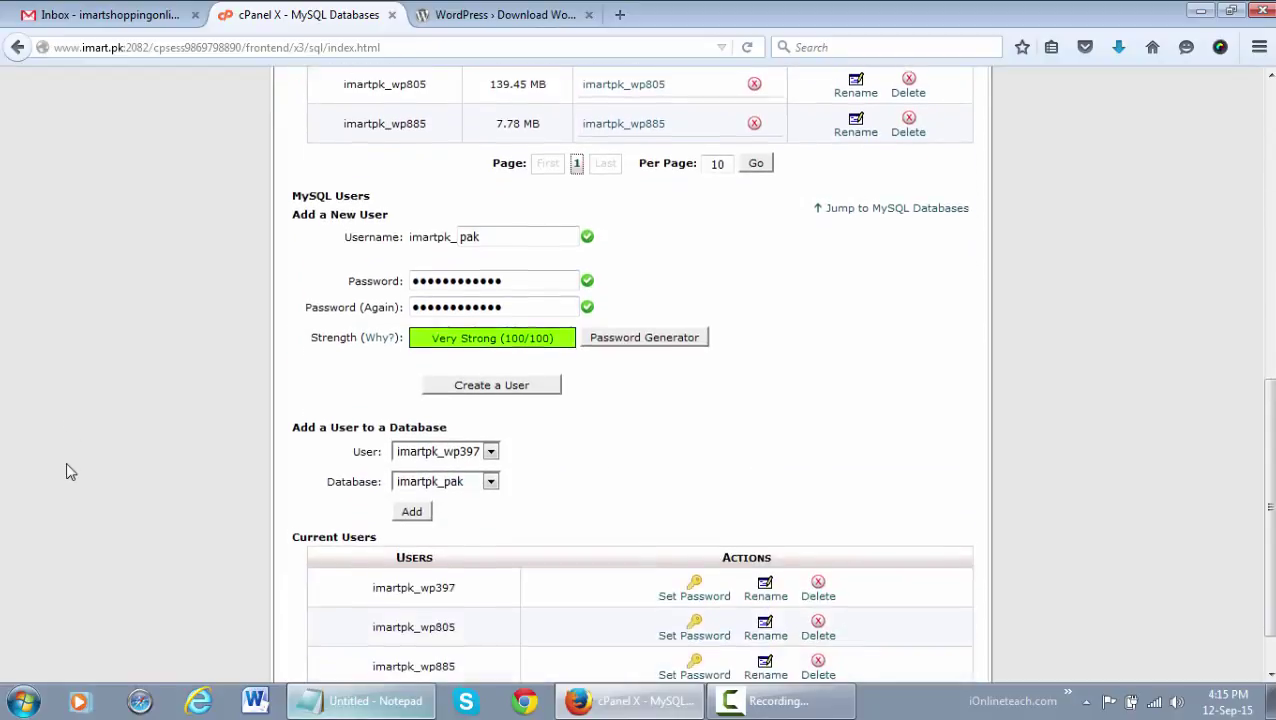
Create the MySQL user imartpk_pak and return to the Add a User to a Database section
click(505, 380)
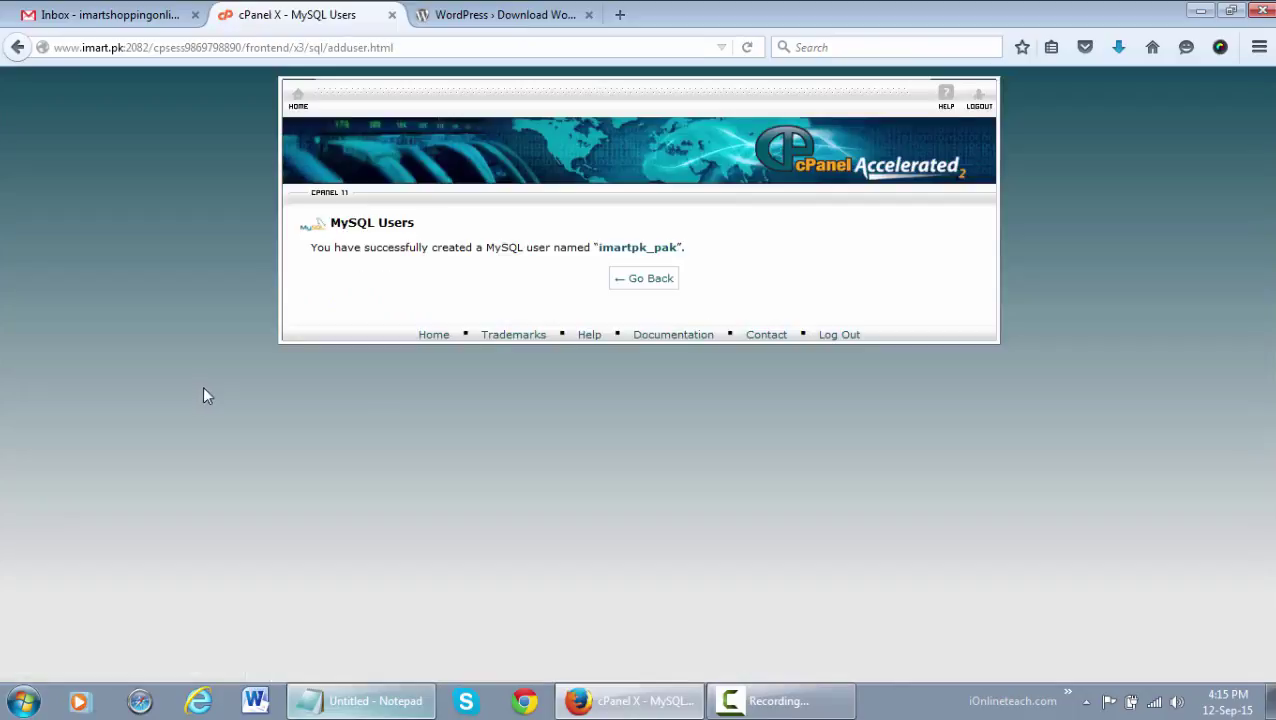
click(640, 284)
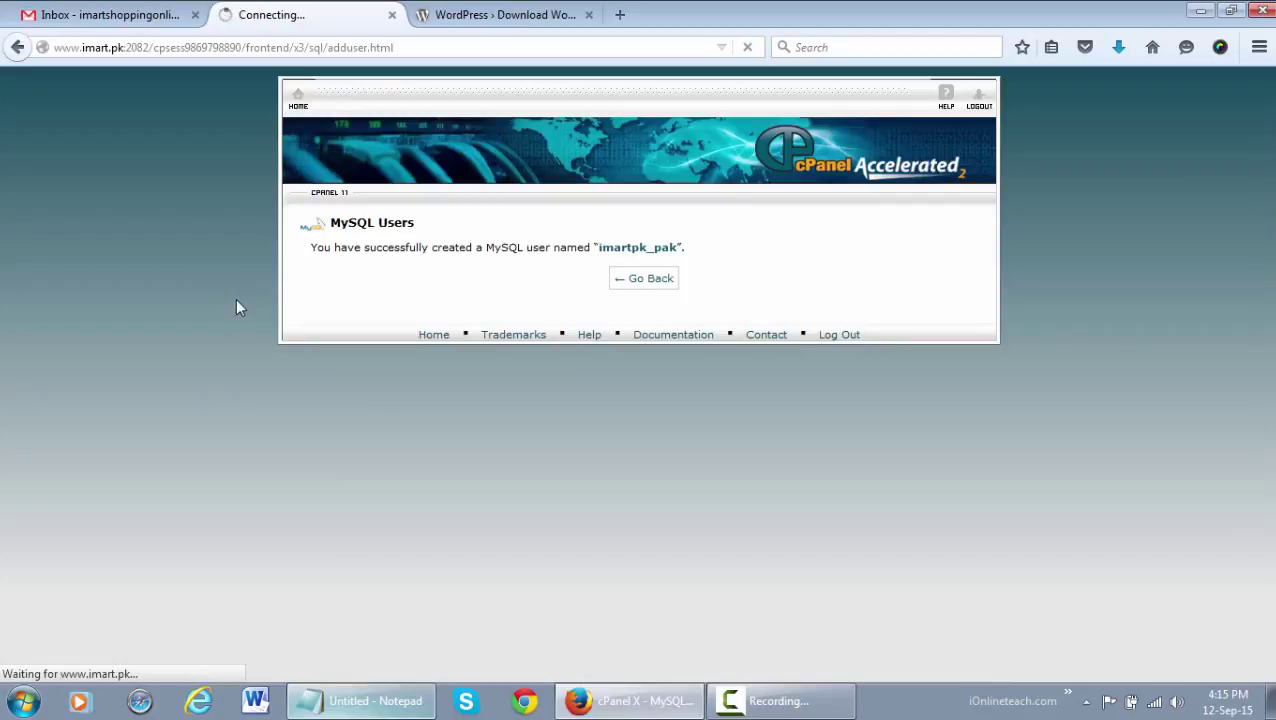
scroll(182, 340, down, 5)
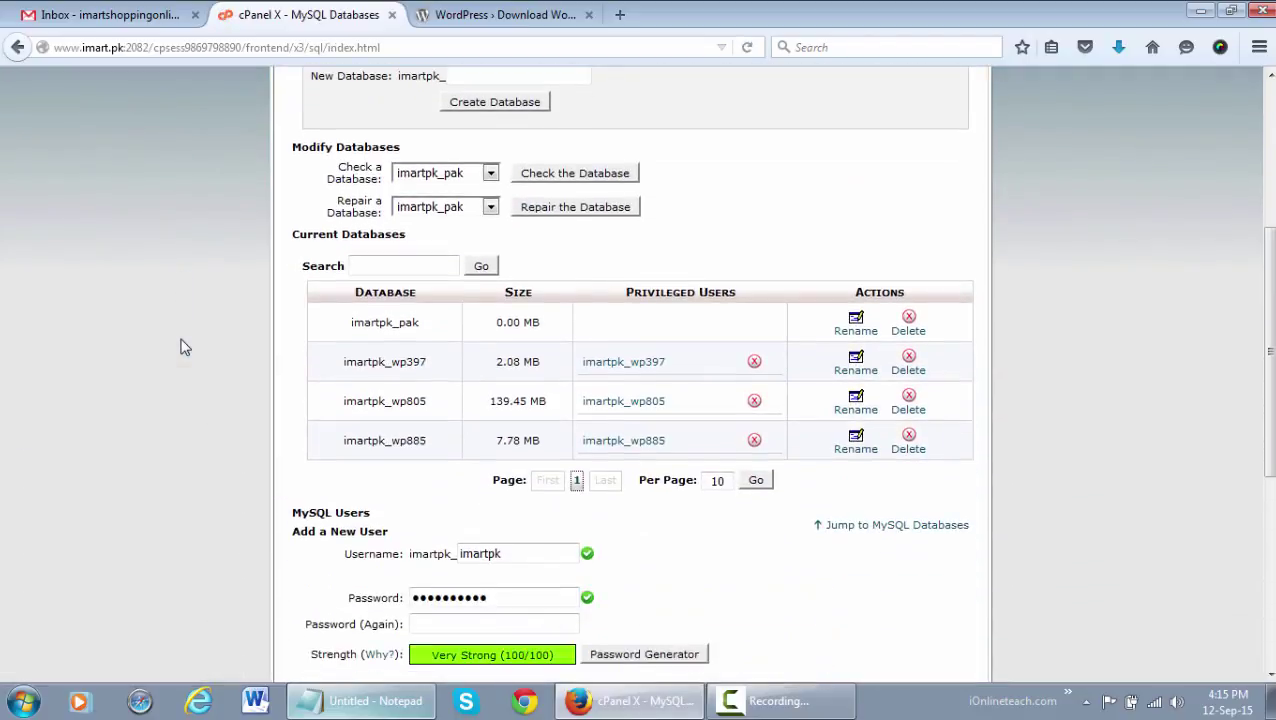
scroll(182, 347, down, 2)
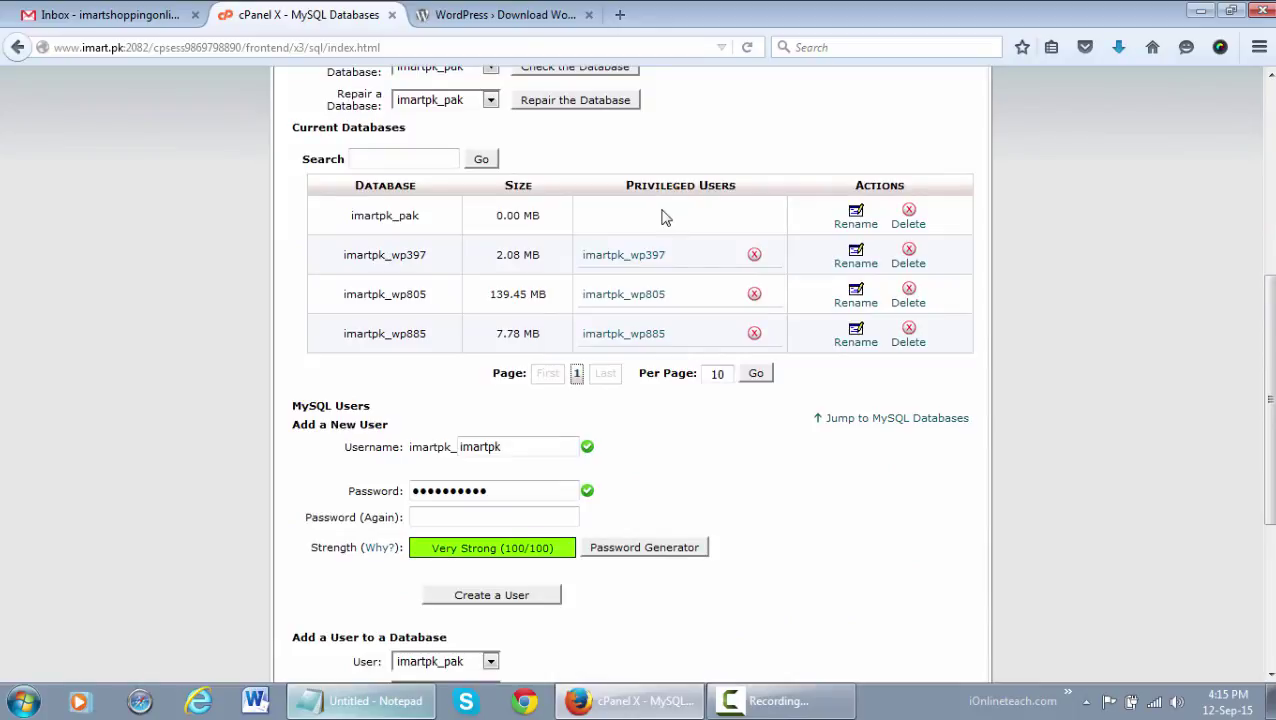
scroll(30, 270, down, 5)
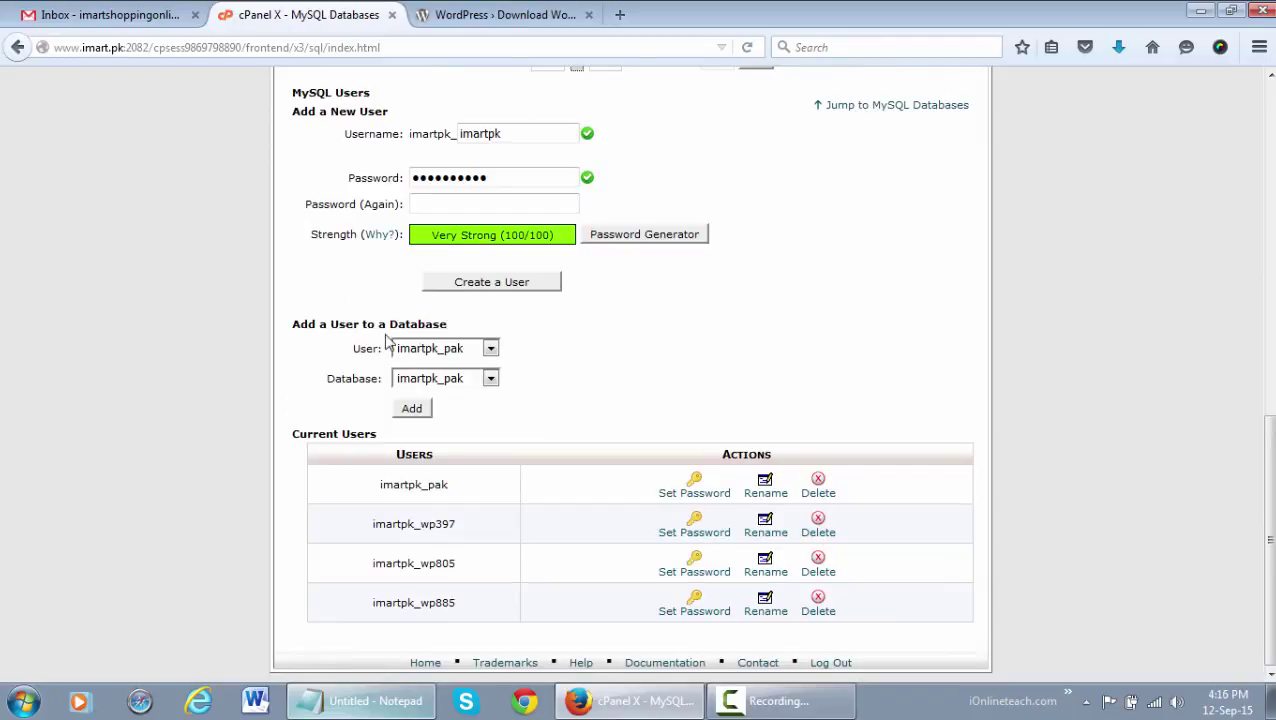
Add user imartpk_pak to database imartpk_pak to open its Manage User Privileges page
click(477, 352)
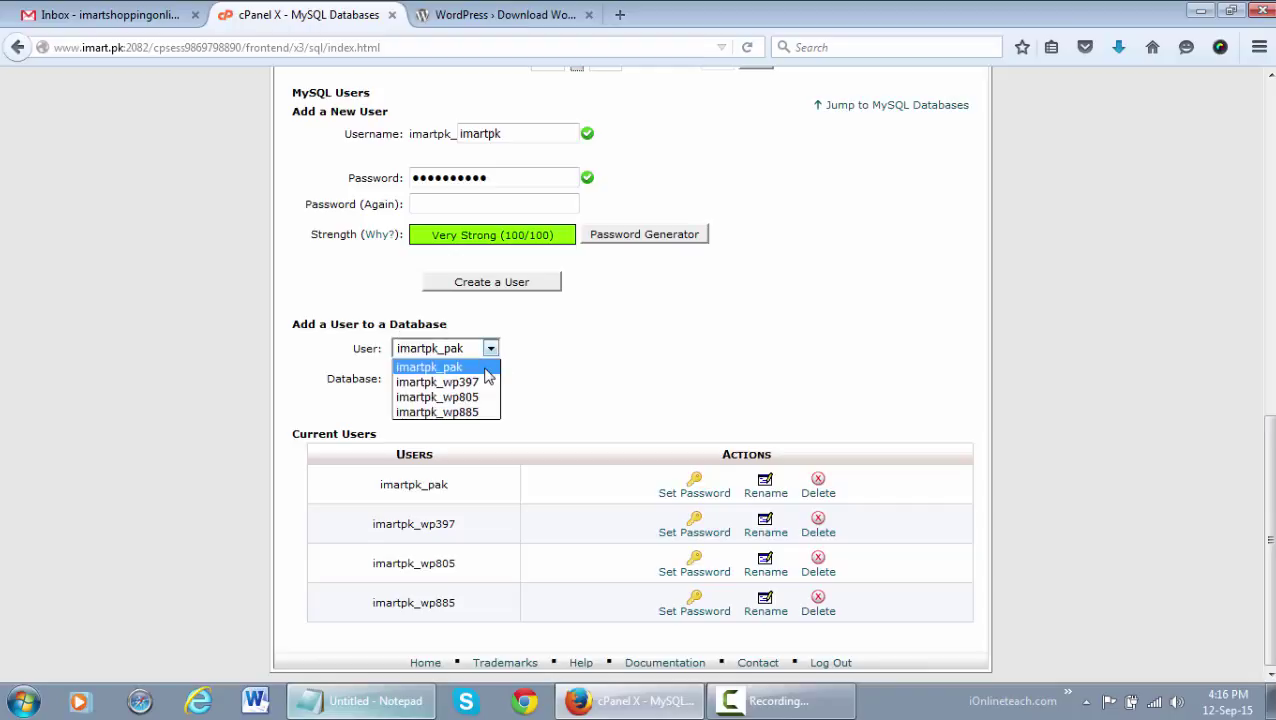
click(485, 368)
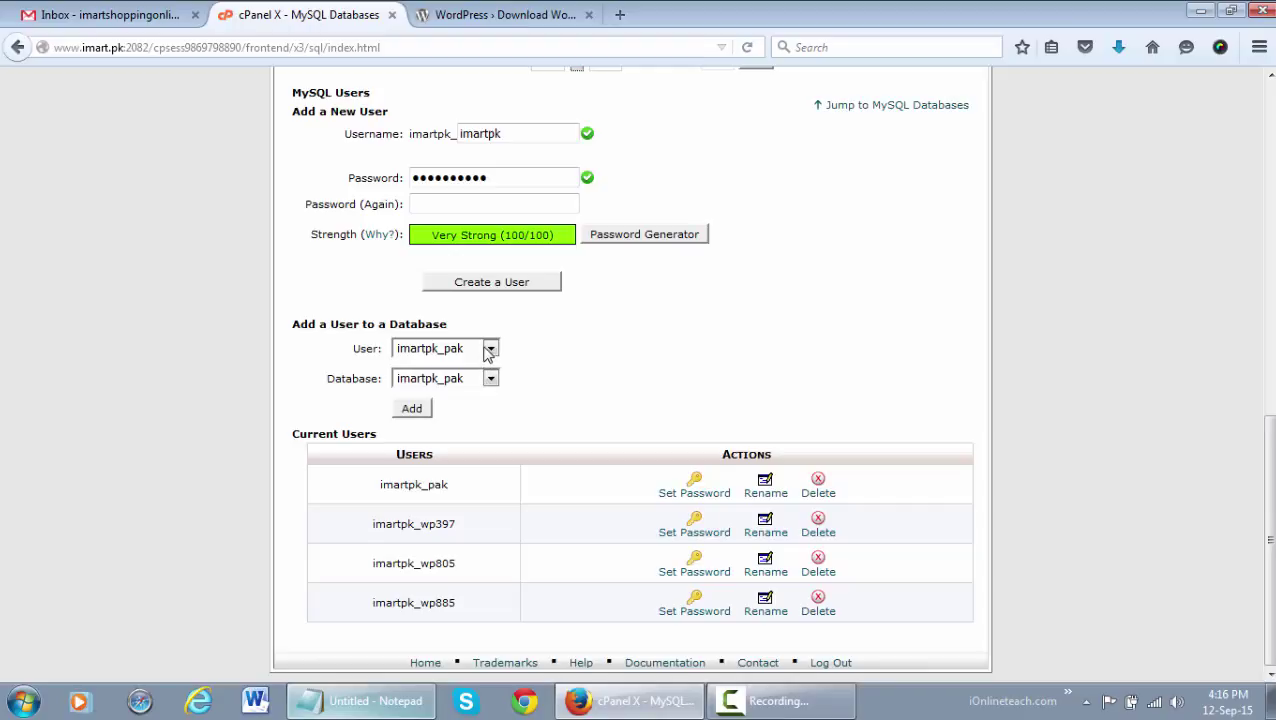
click(489, 382)
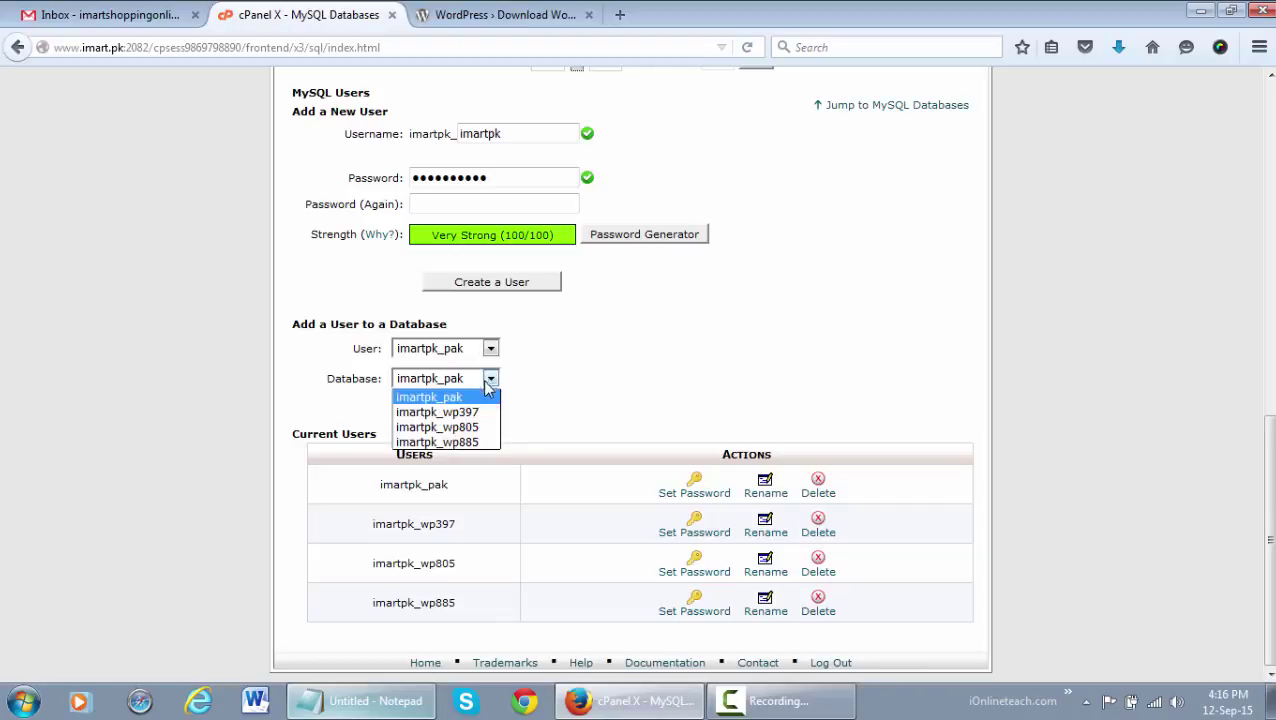
click(487, 399)
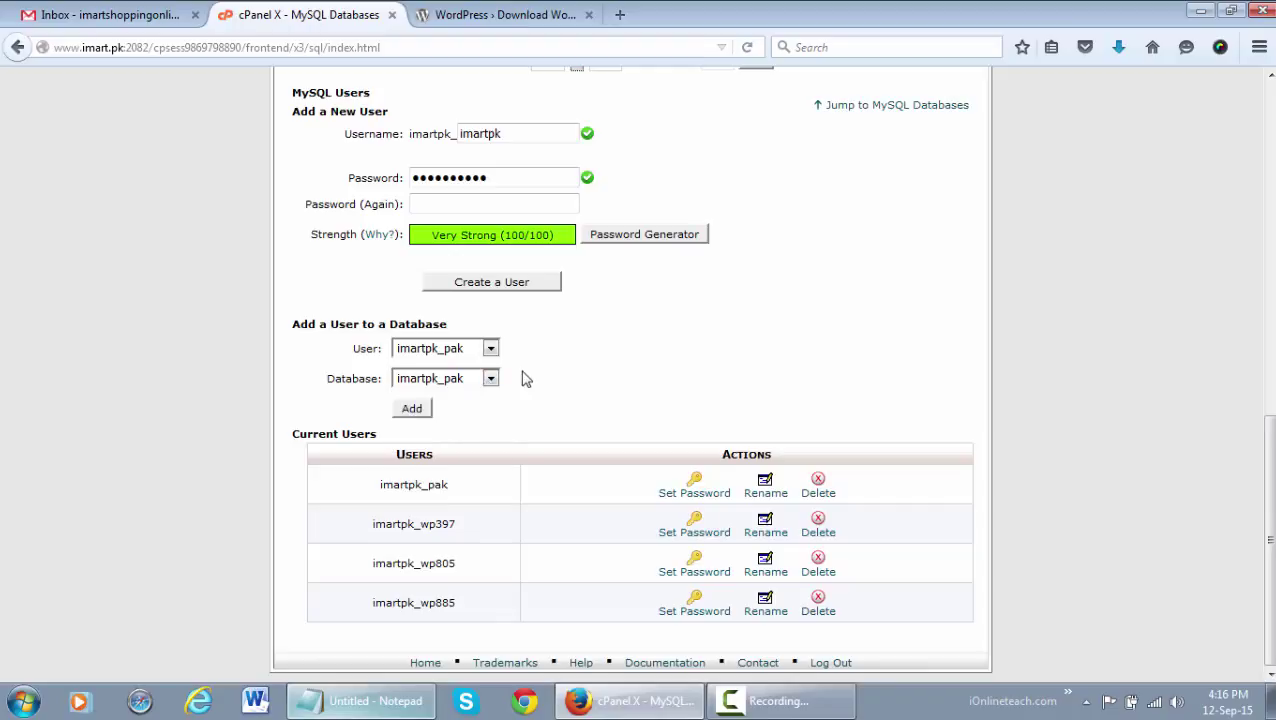
click(412, 408)
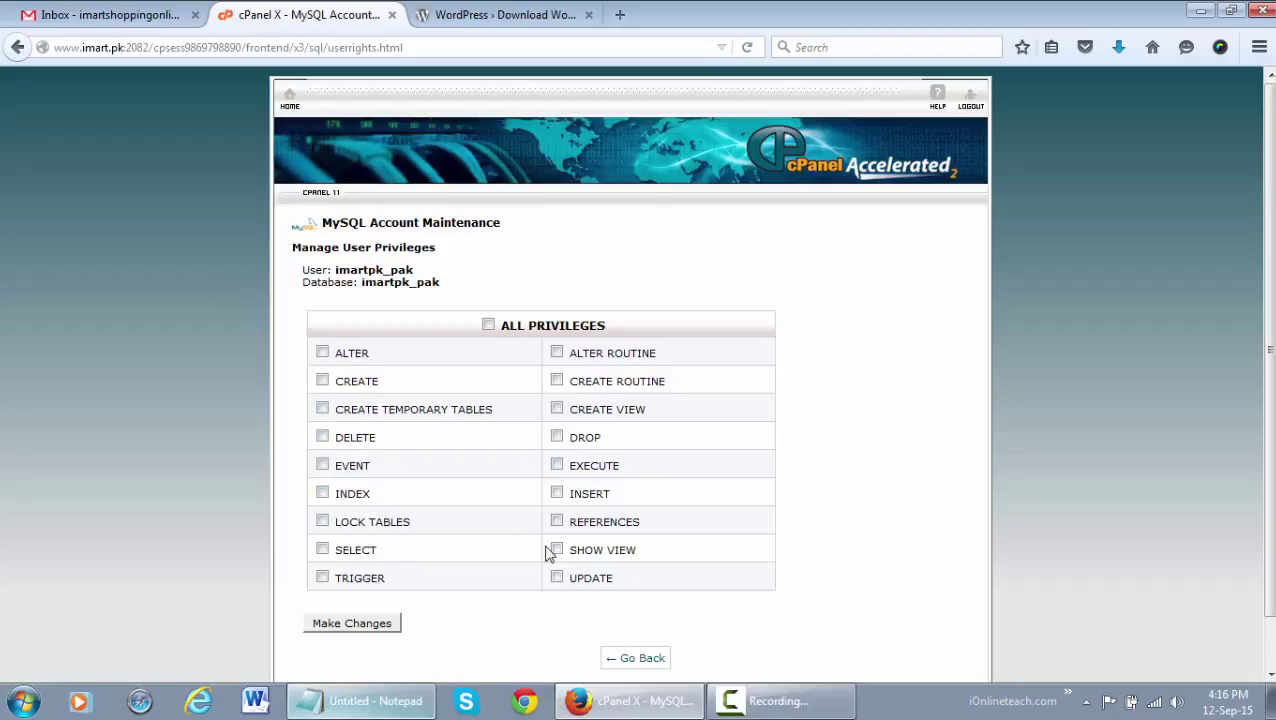
Grant imartpk_pak ALL PRIVILEGES on the imartpk_pak database and return to MySQL Databases
click(488, 325)
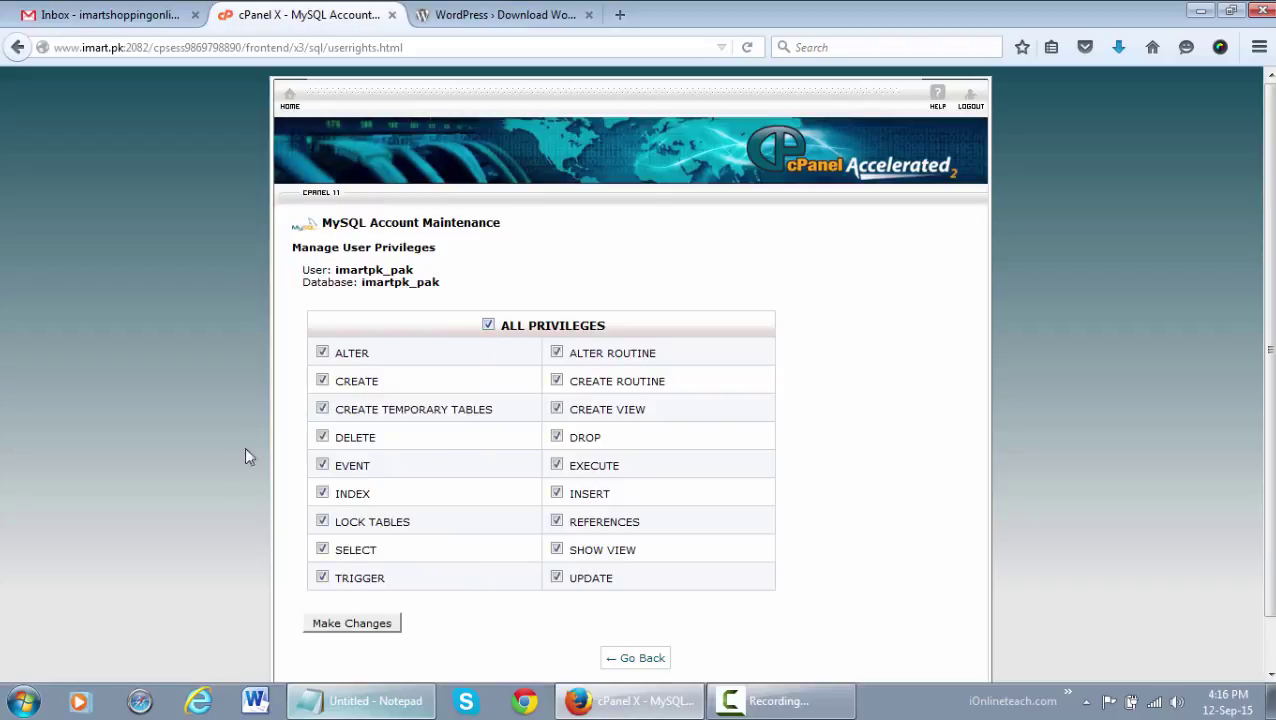
click(372, 624)
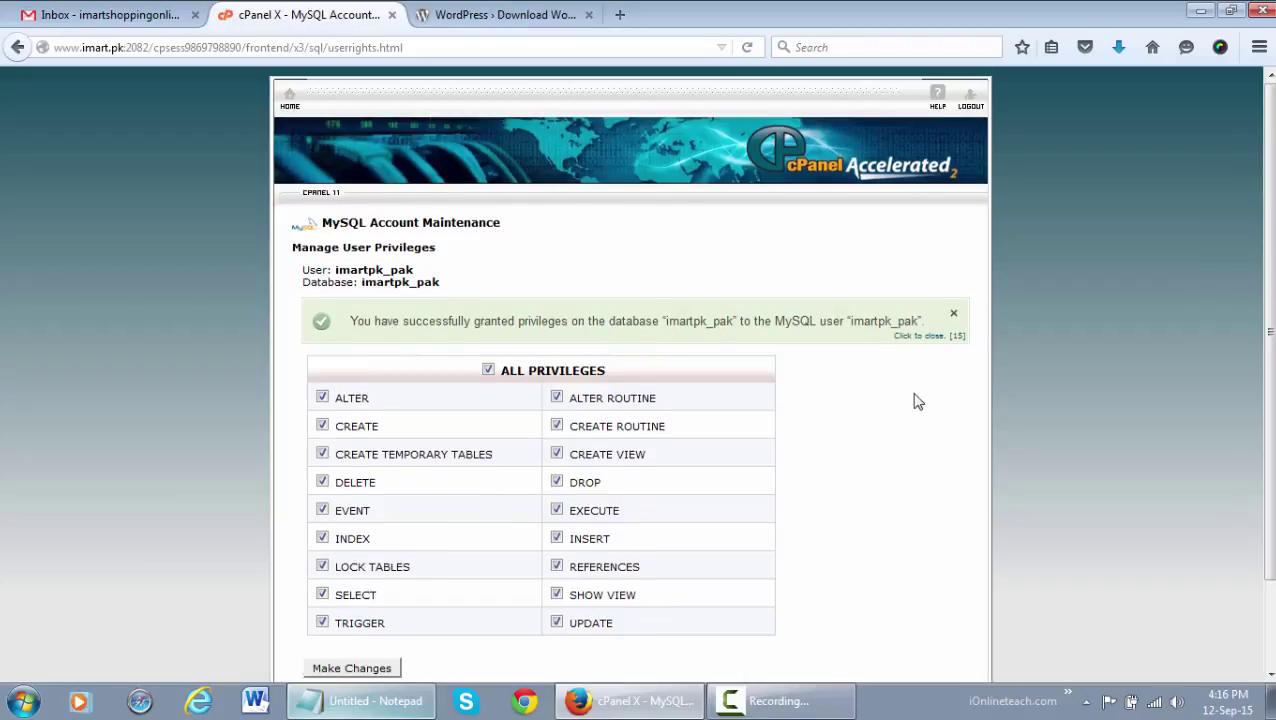
scroll(914, 399, down, 2)
click(637, 608)
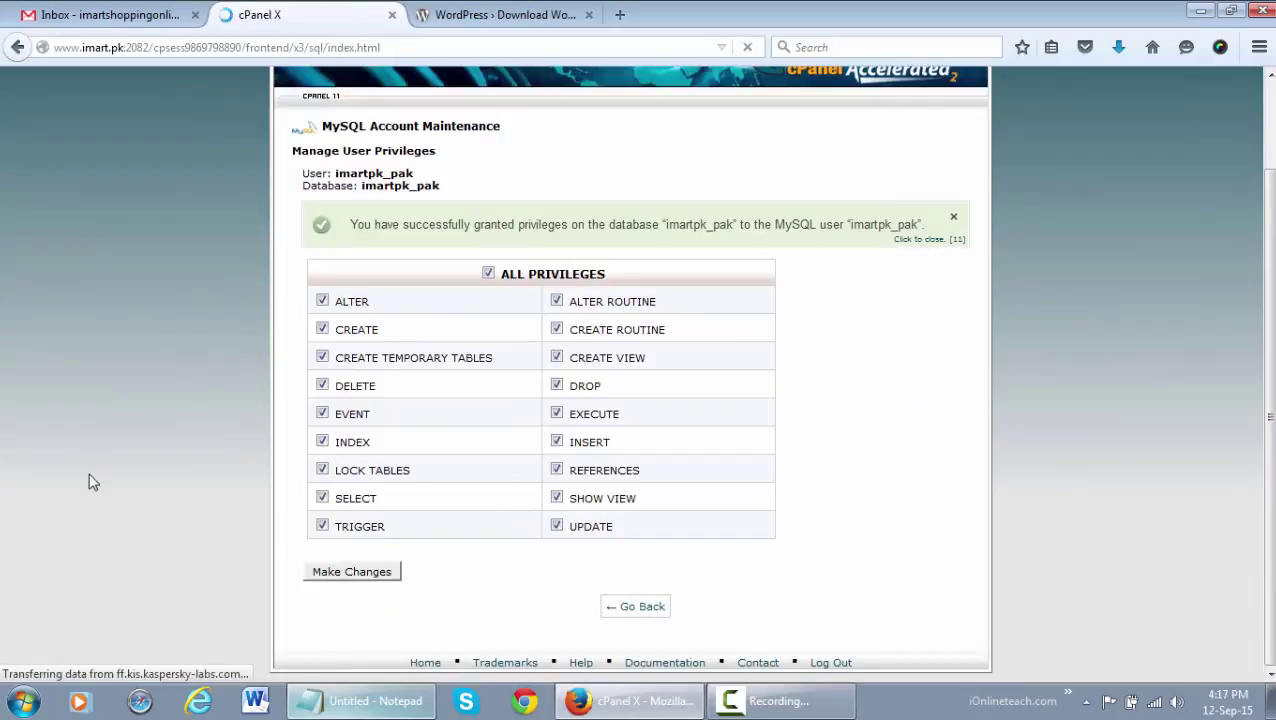
scroll(97, 476, down, 4)
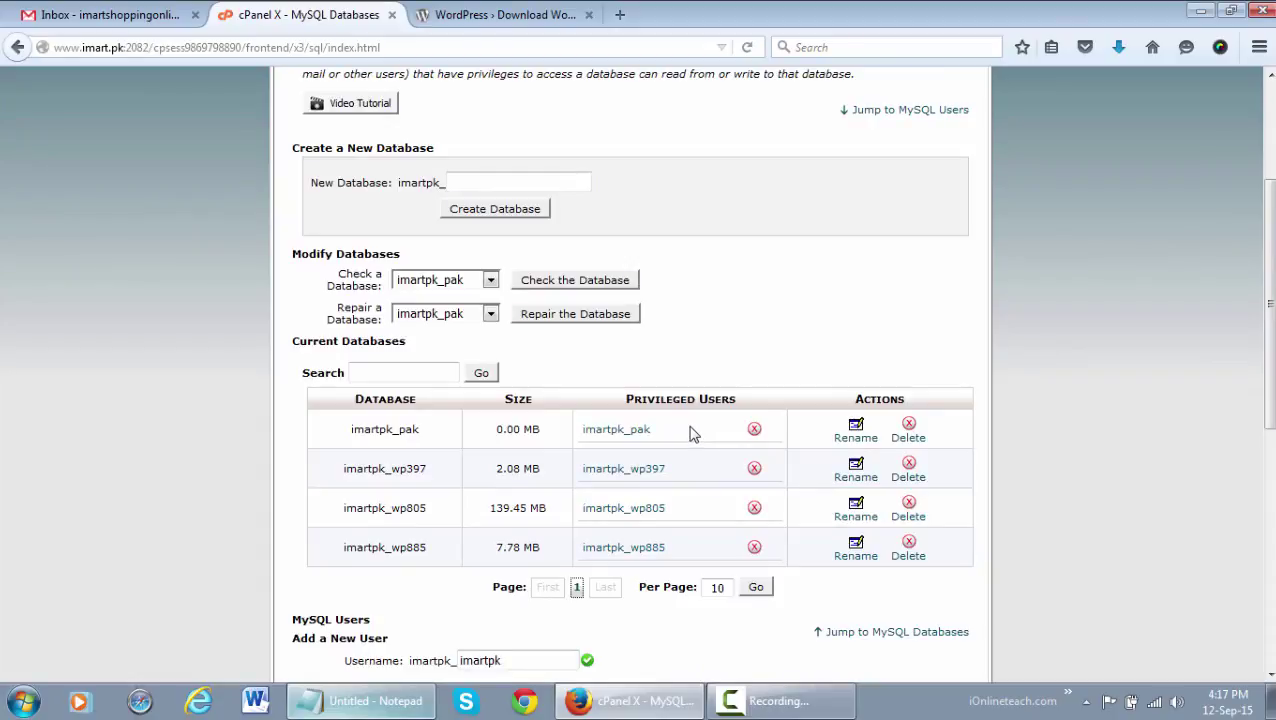
scroll(75, 413, down, 10)
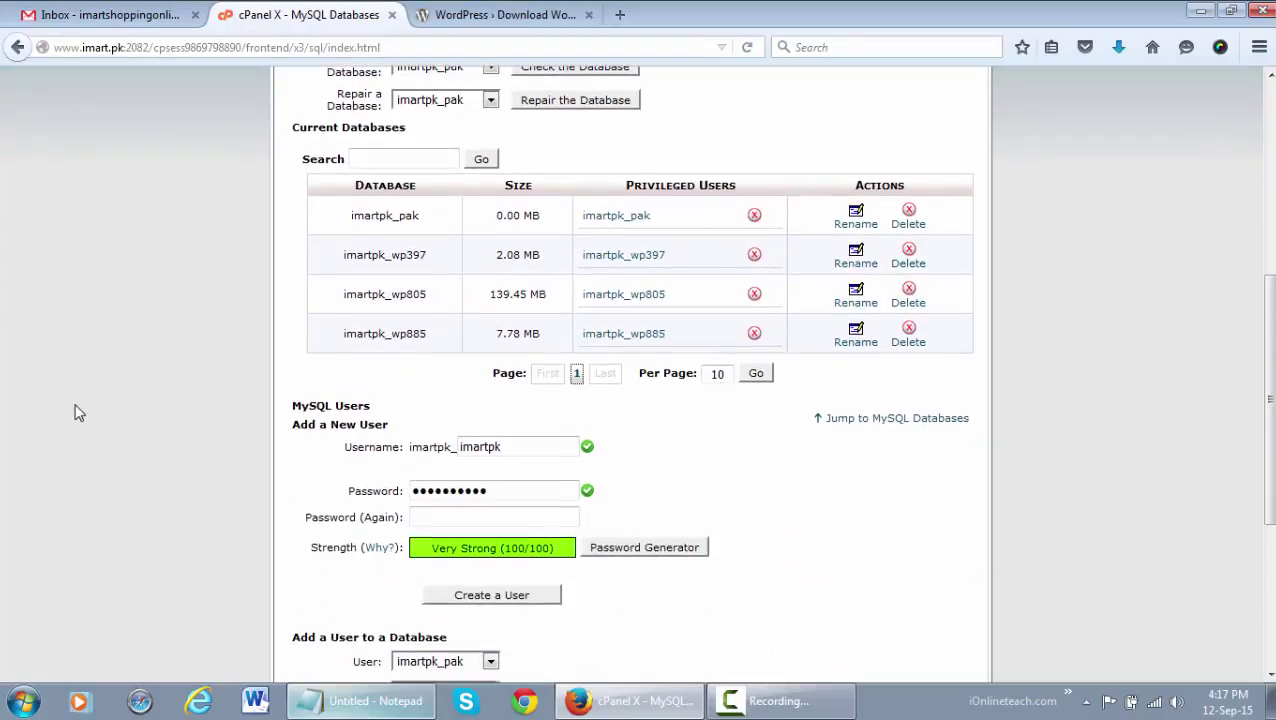
scroll(77, 408, up, 10)
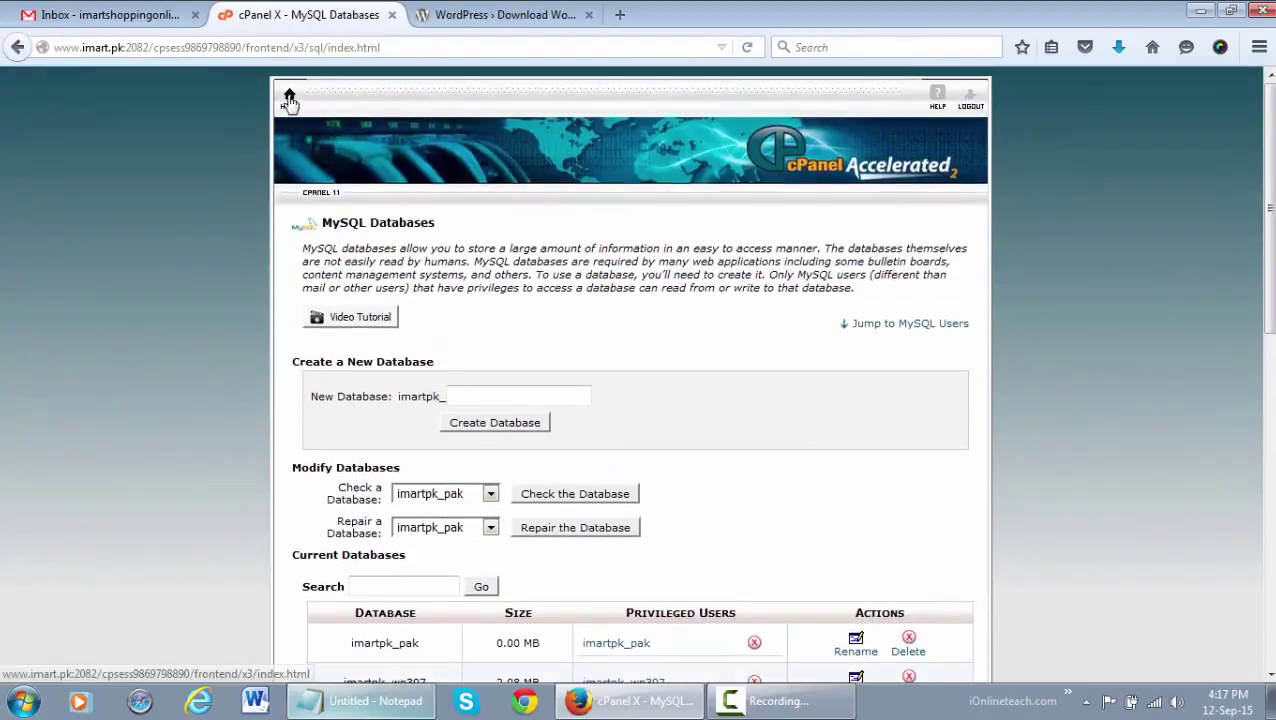
Go back to the cPanel home page and launch File Manager from the Files section
click(289, 97)
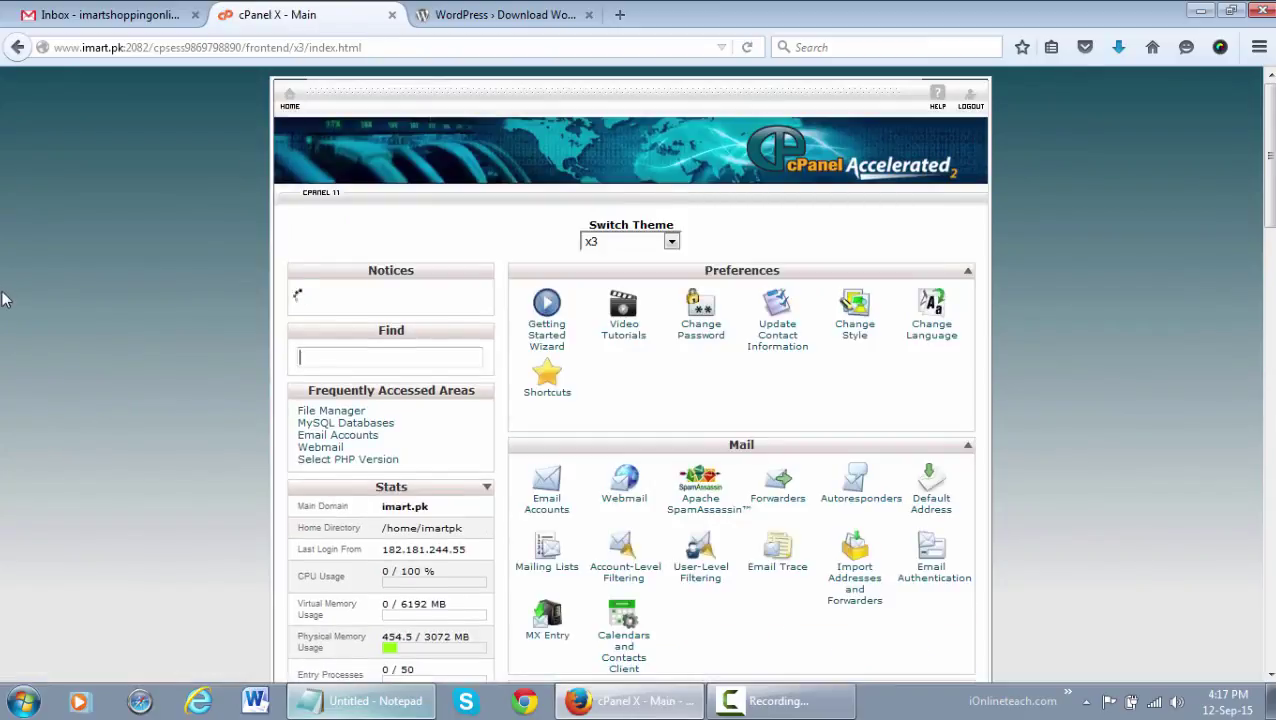
scroll(19, 310, down, 5)
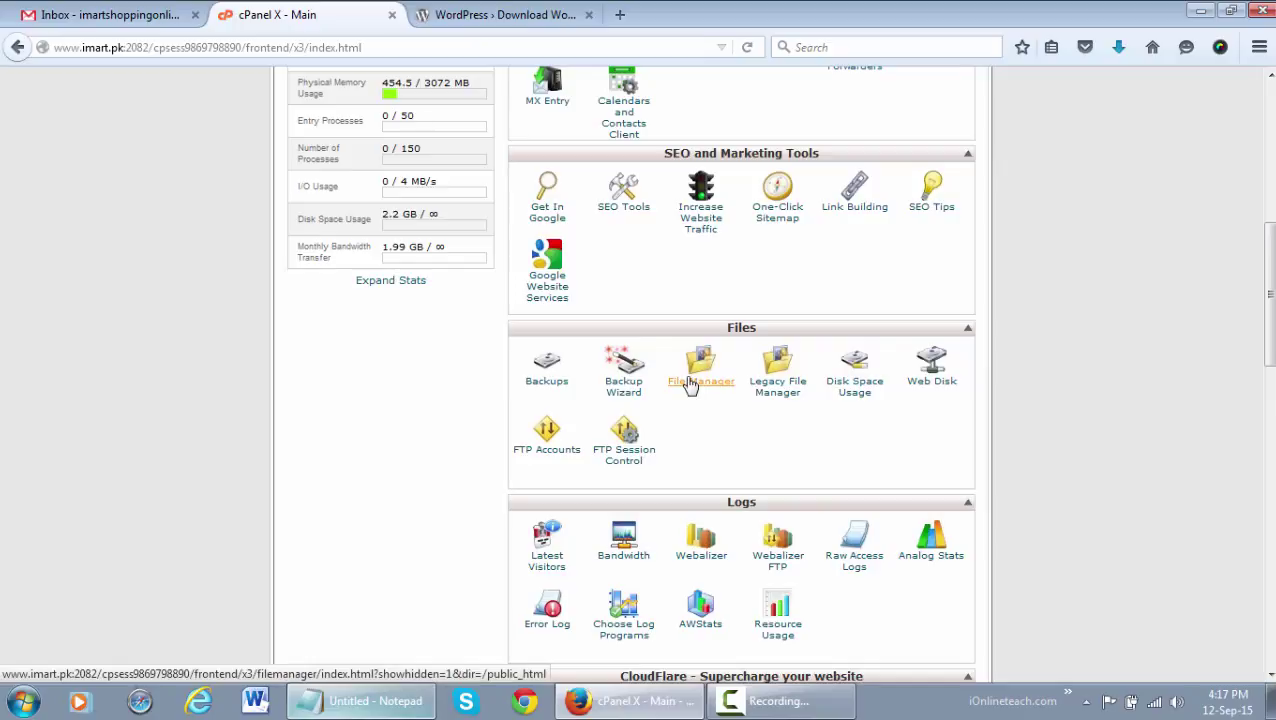
click(689, 385)
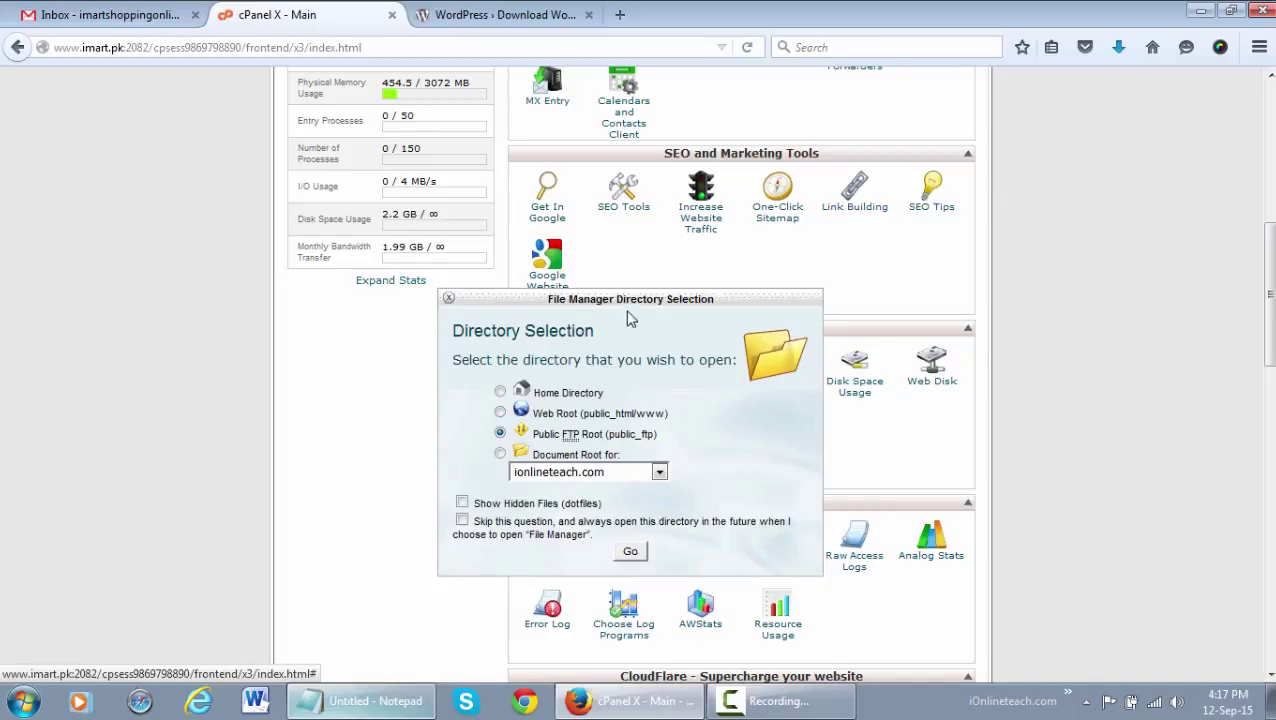
Open File Manager at the Web Root (public_html/www) directory
mouse_move(630, 299)
mouse_down()
mouse_move(459, 303)
mouse_move(636, 305)
mouse_up()
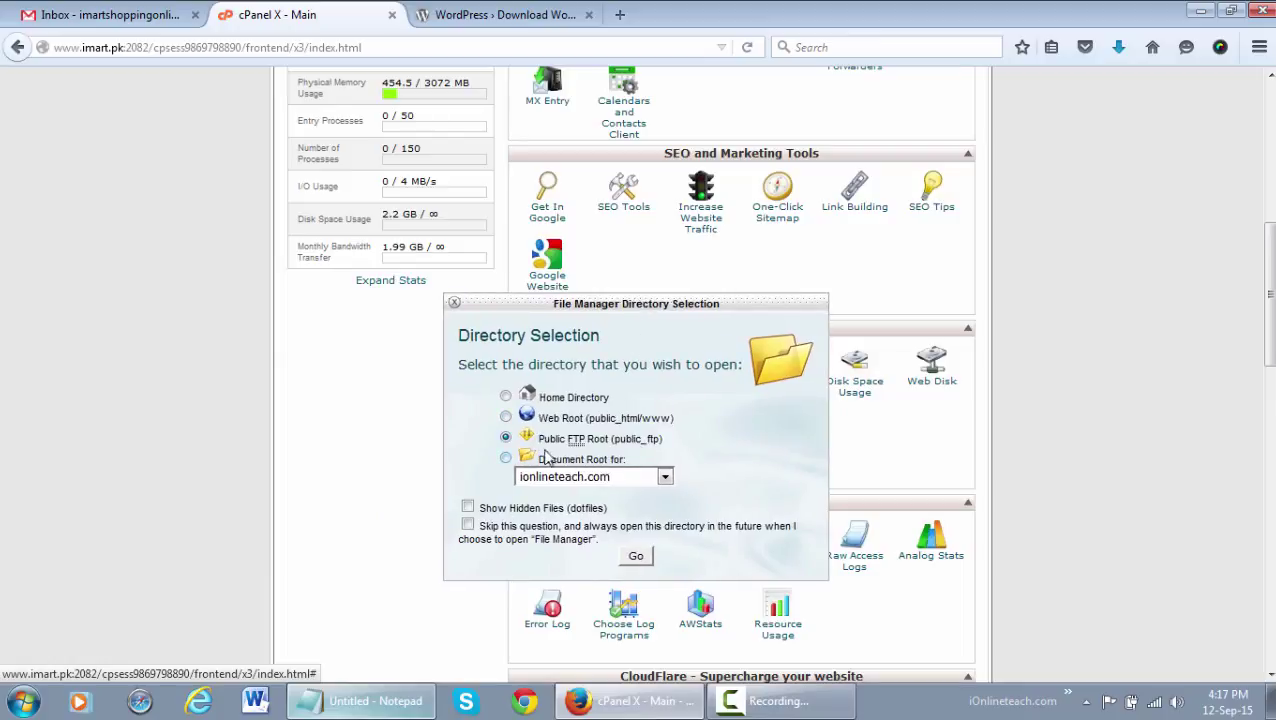
click(506, 418)
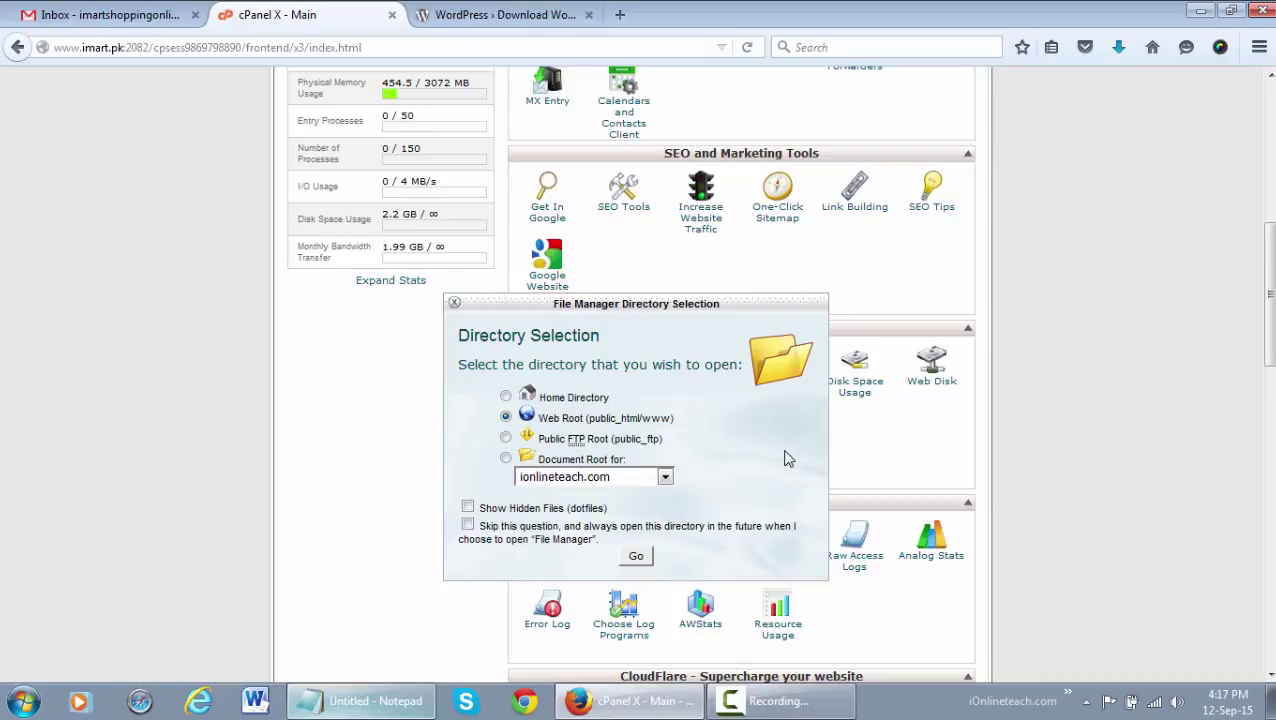
click(638, 552)
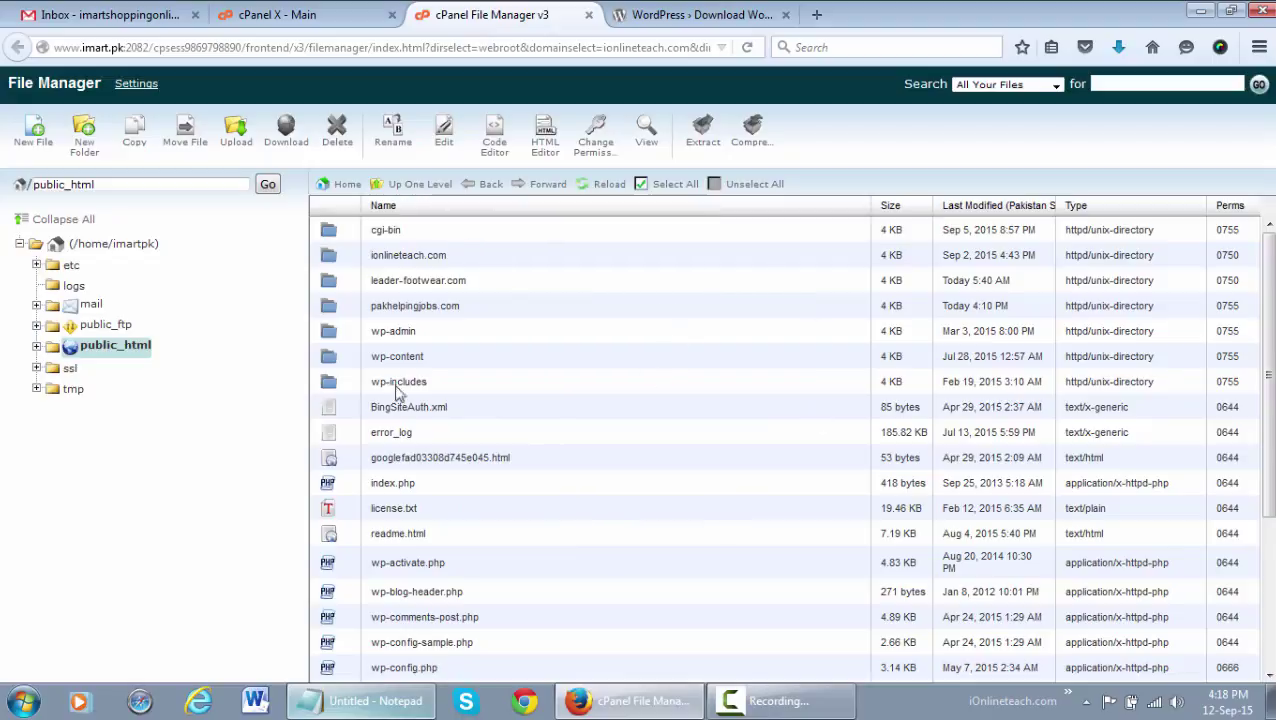
Expand public_html in the folder tree and open the pakhelpingjobs.com folder
click(38, 349)
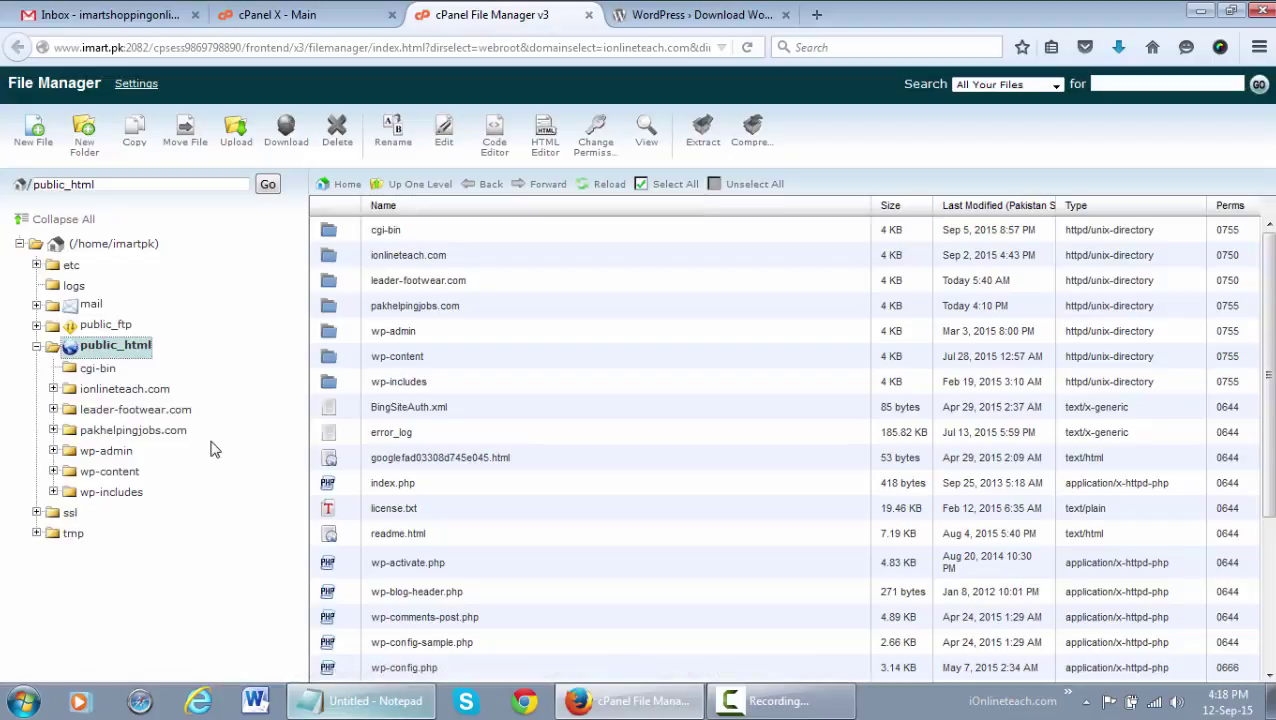
click(140, 431)
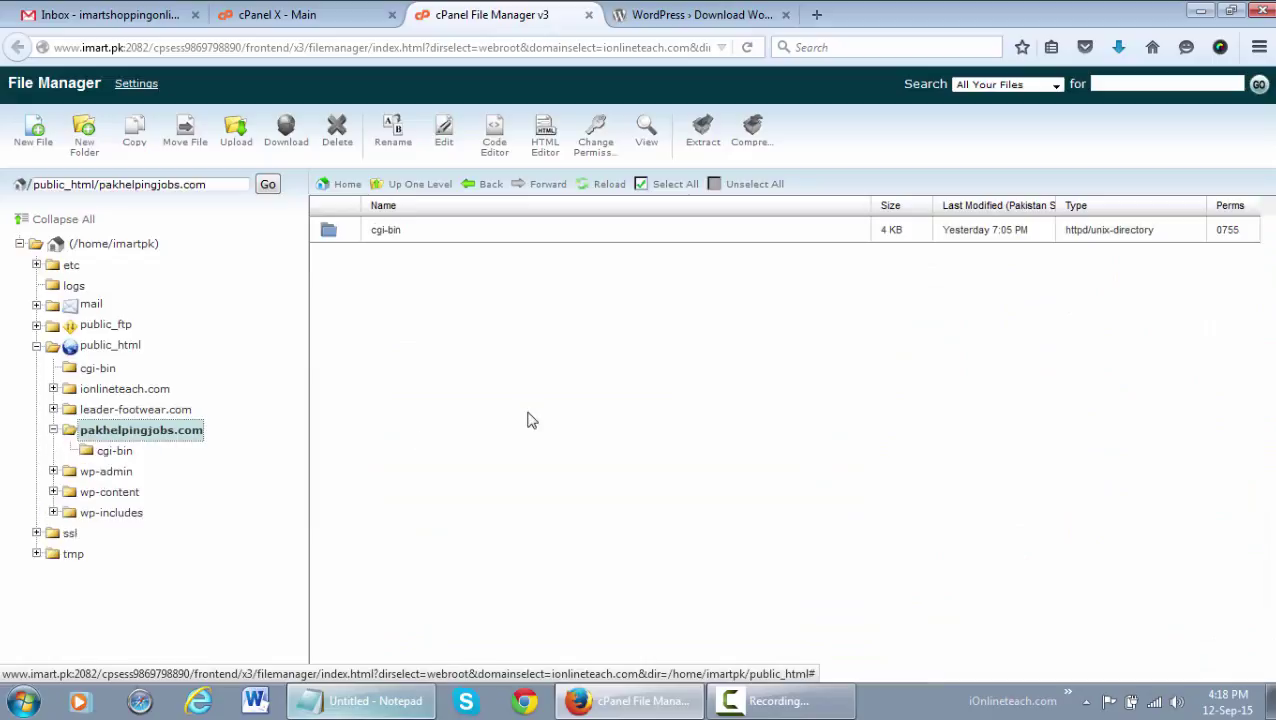
Delete the cgi-bin folder from pakhelpingjobs.com
click(337, 233)
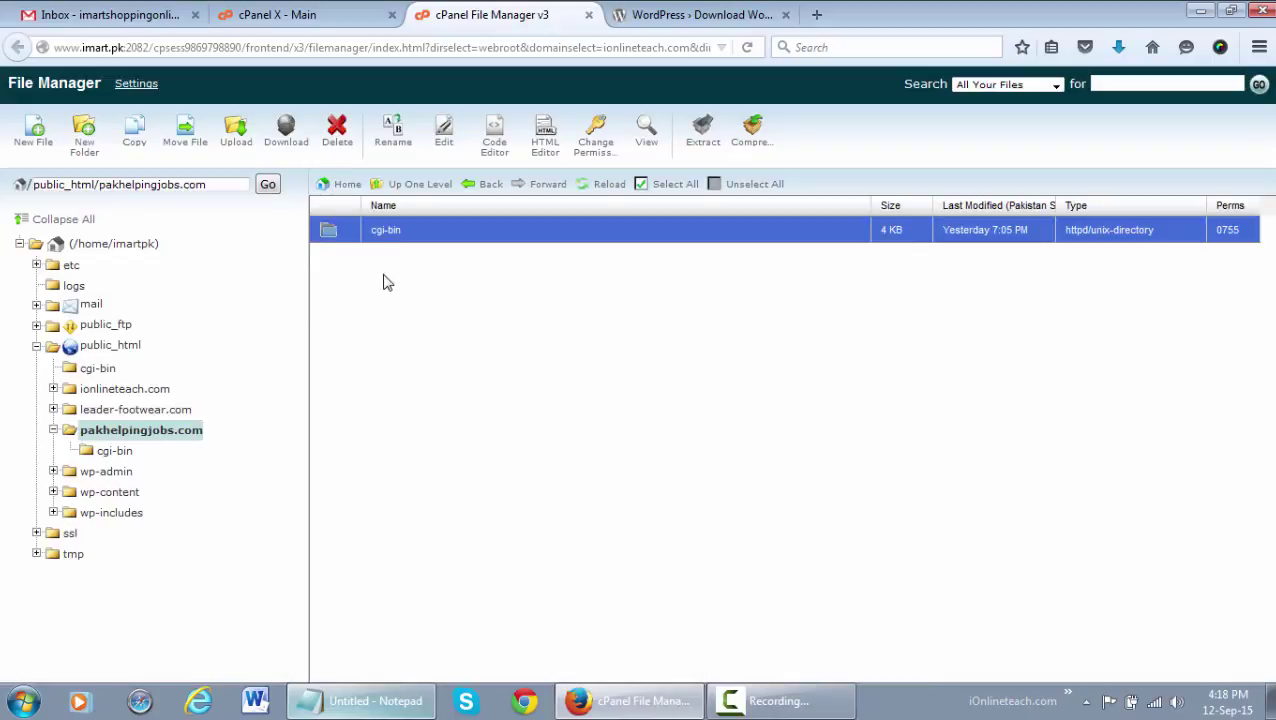
click(337, 135)
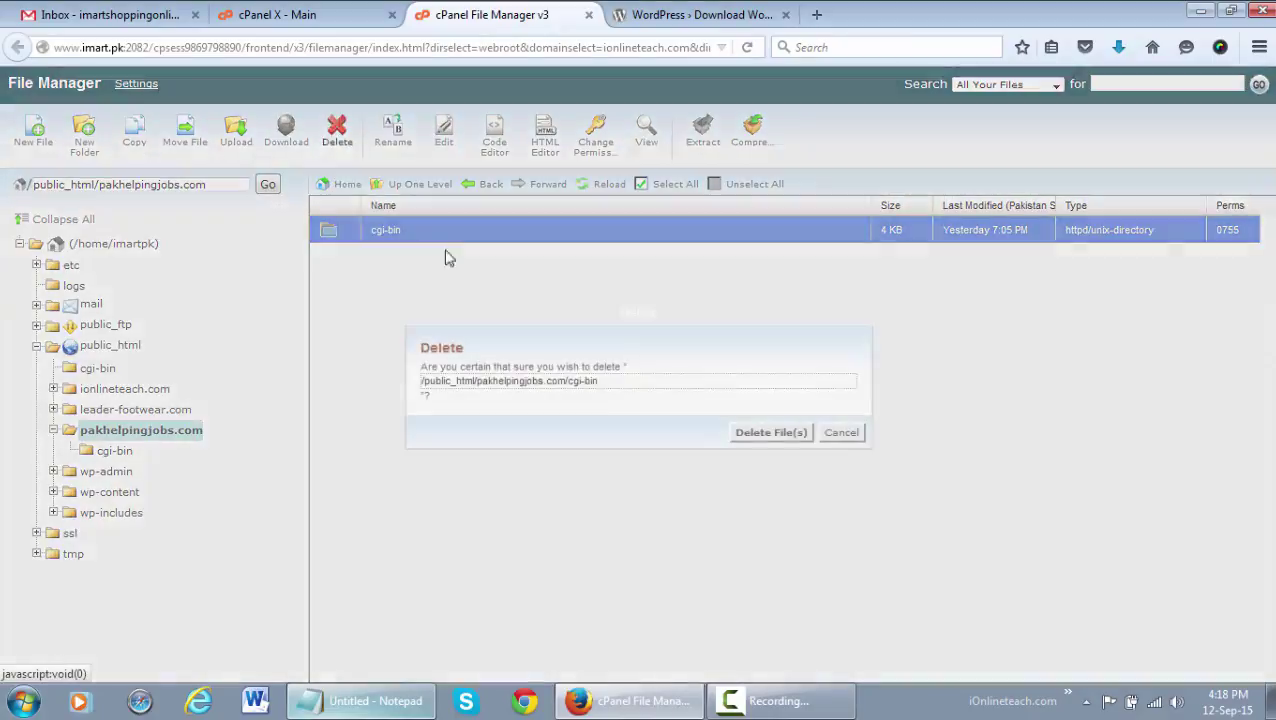
click(768, 432)
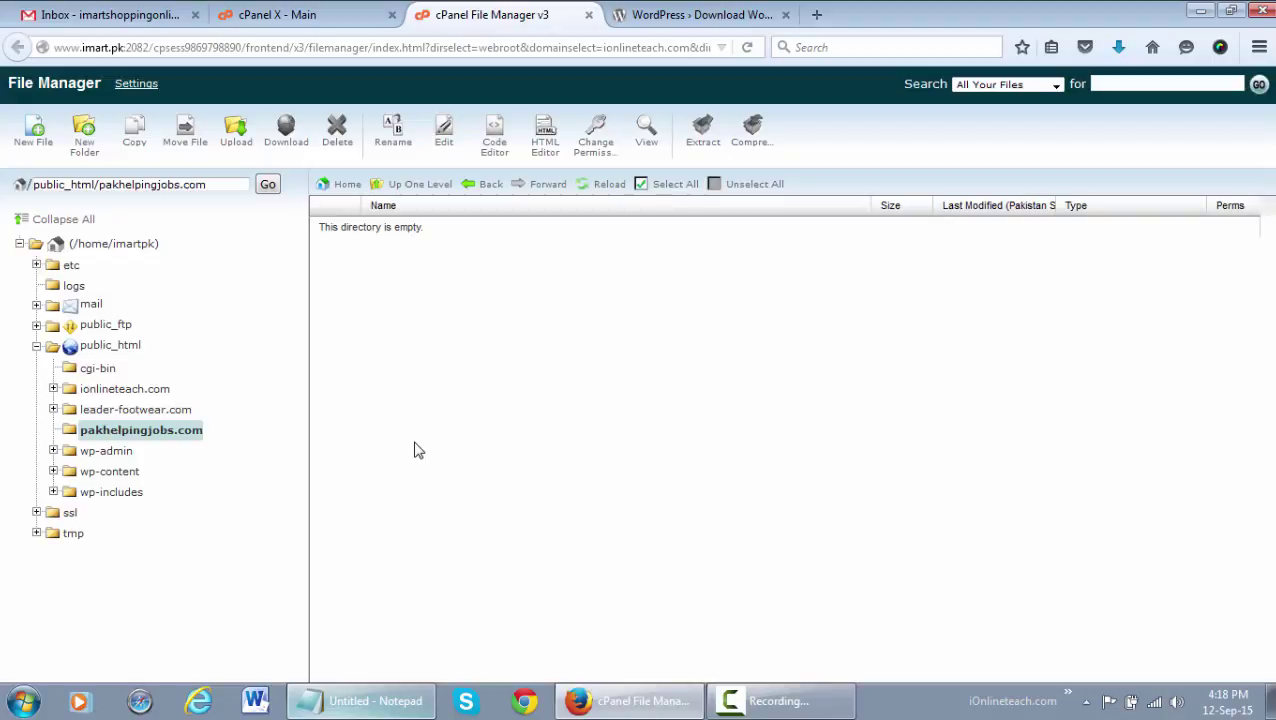
Upload wordpress-4.3.zip from the Desktop into the pakhelpingjobs.com folder
click(234, 143)
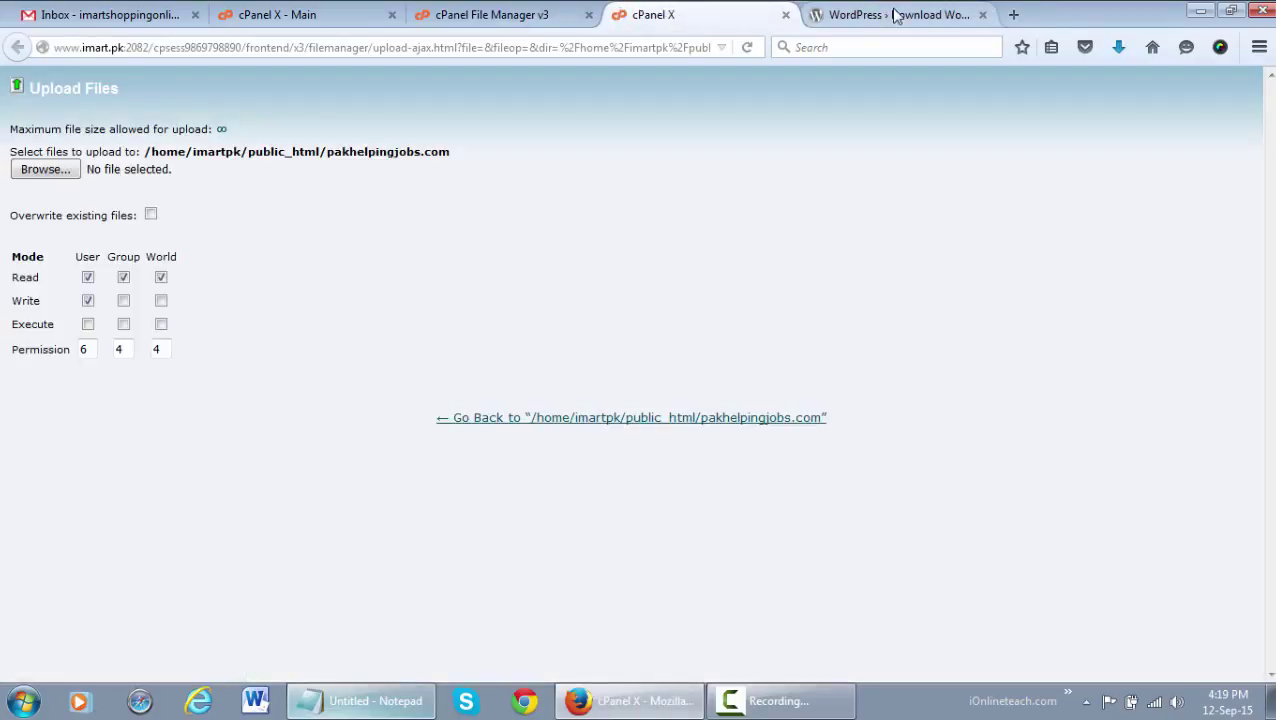
click(43, 174)
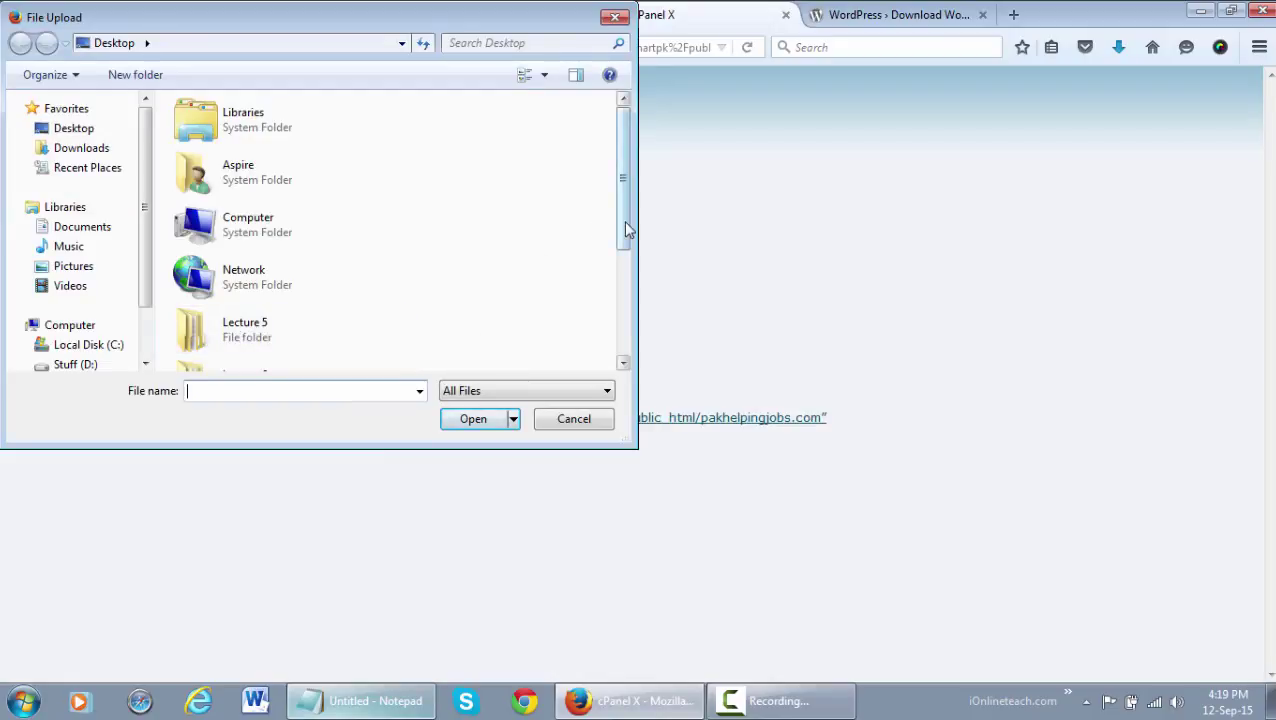
click(106, 129)
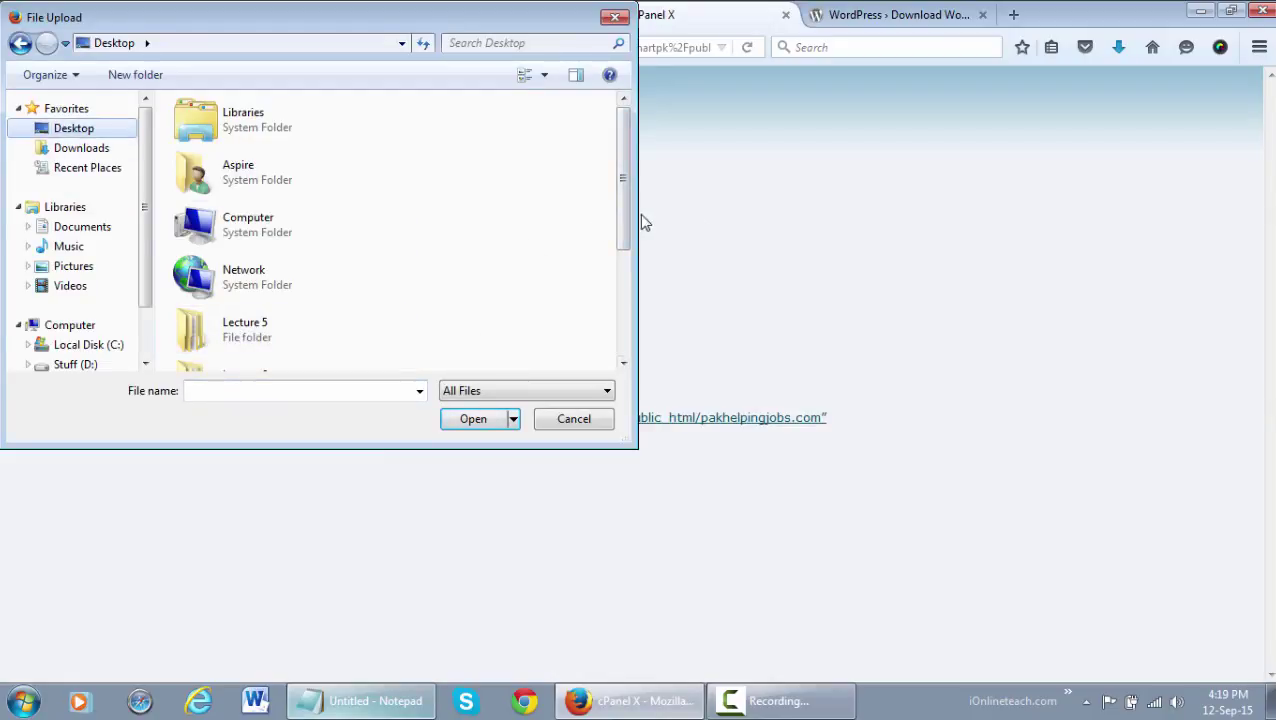
scroll(625, 225, down, 5)
double_click(313, 345)
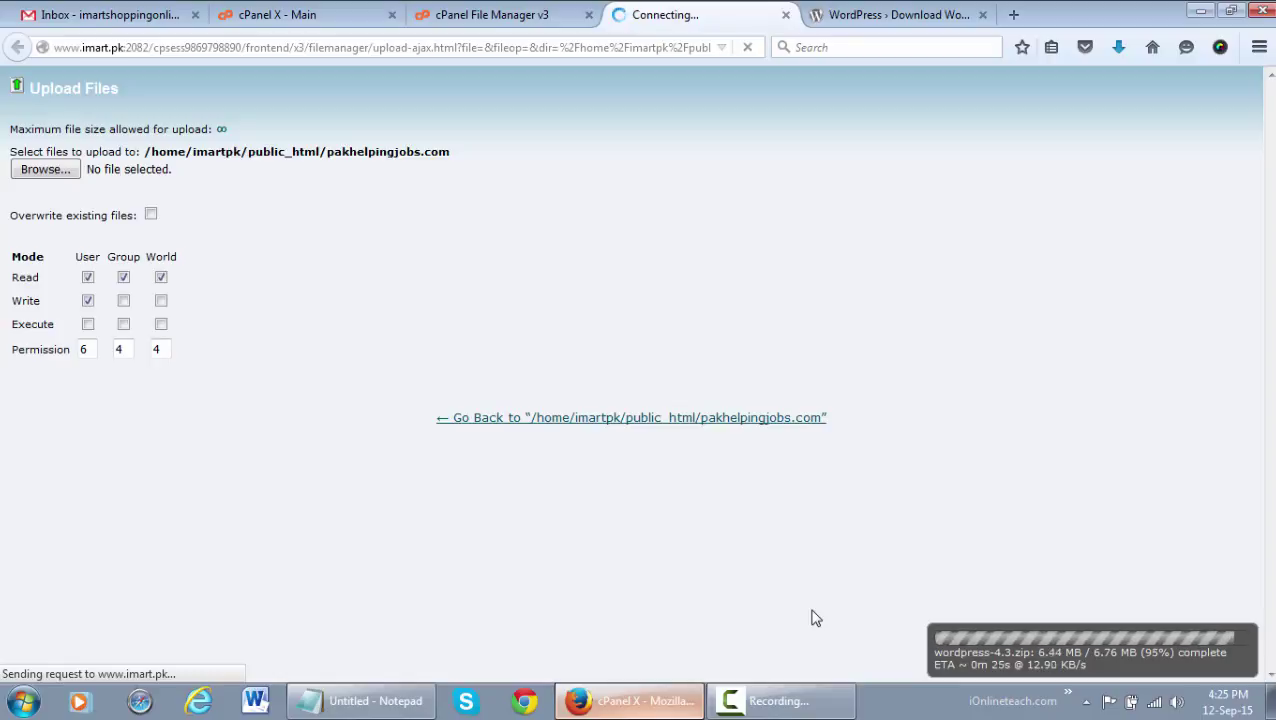
Close the finished upload tab and return to File Manager showing wordpress-4.3.zip (6.76 MB)
click(1200, 10)
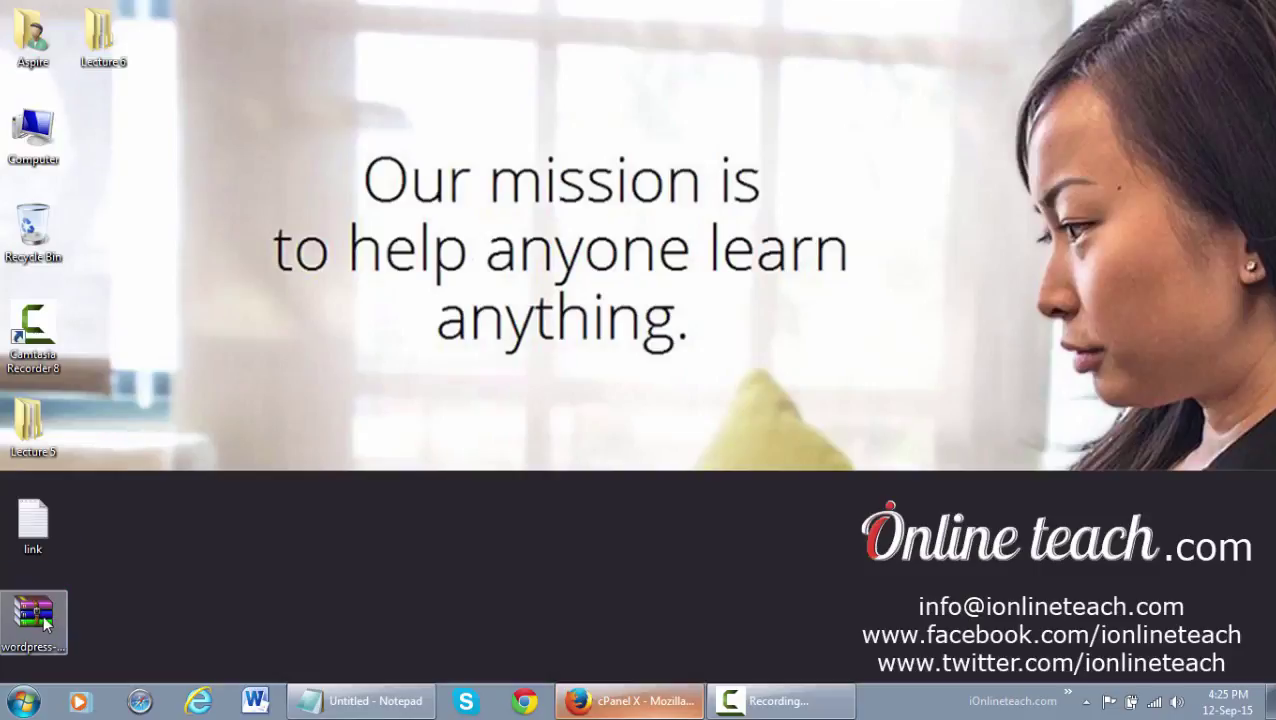
click(630, 701)
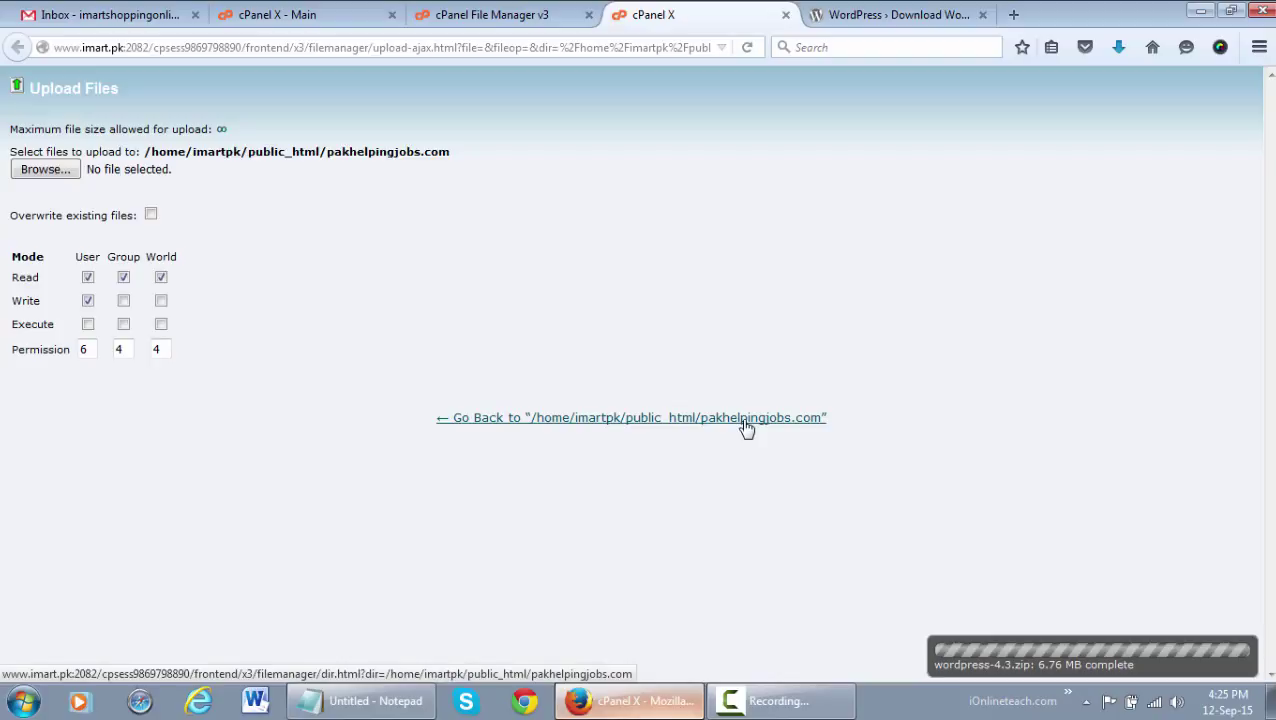
key(ctrl+w)
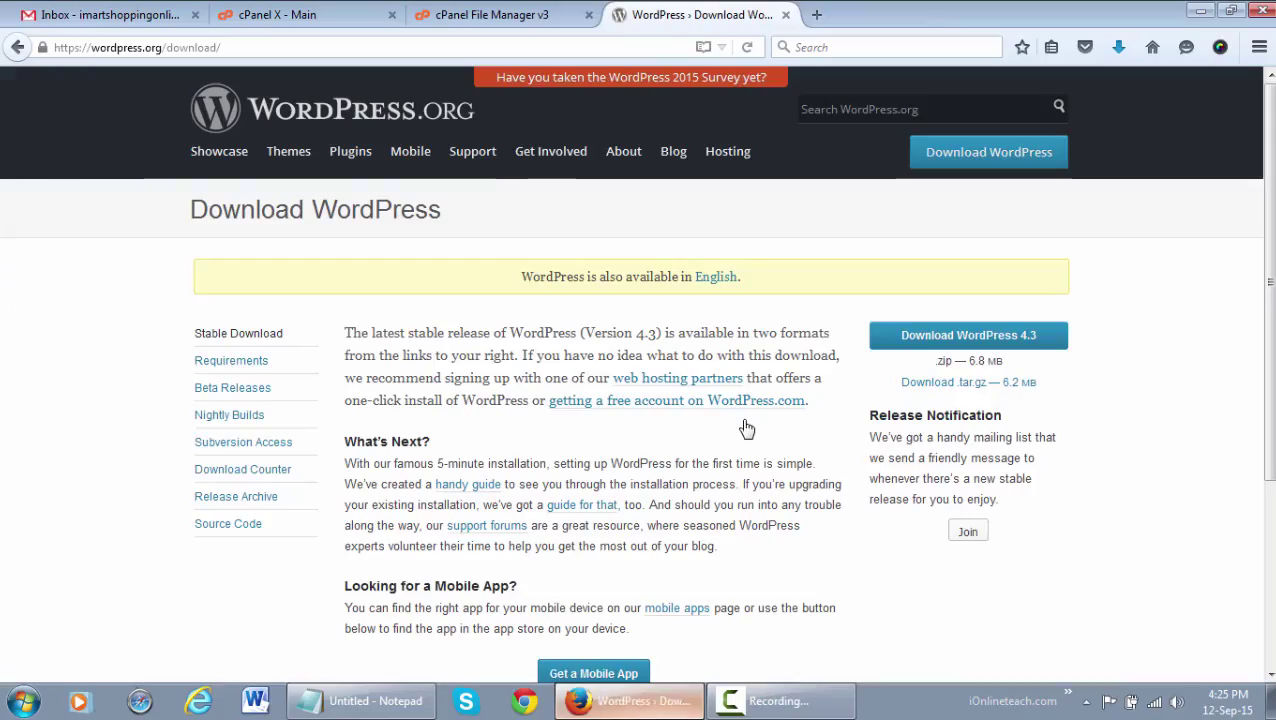
click(490, 15)
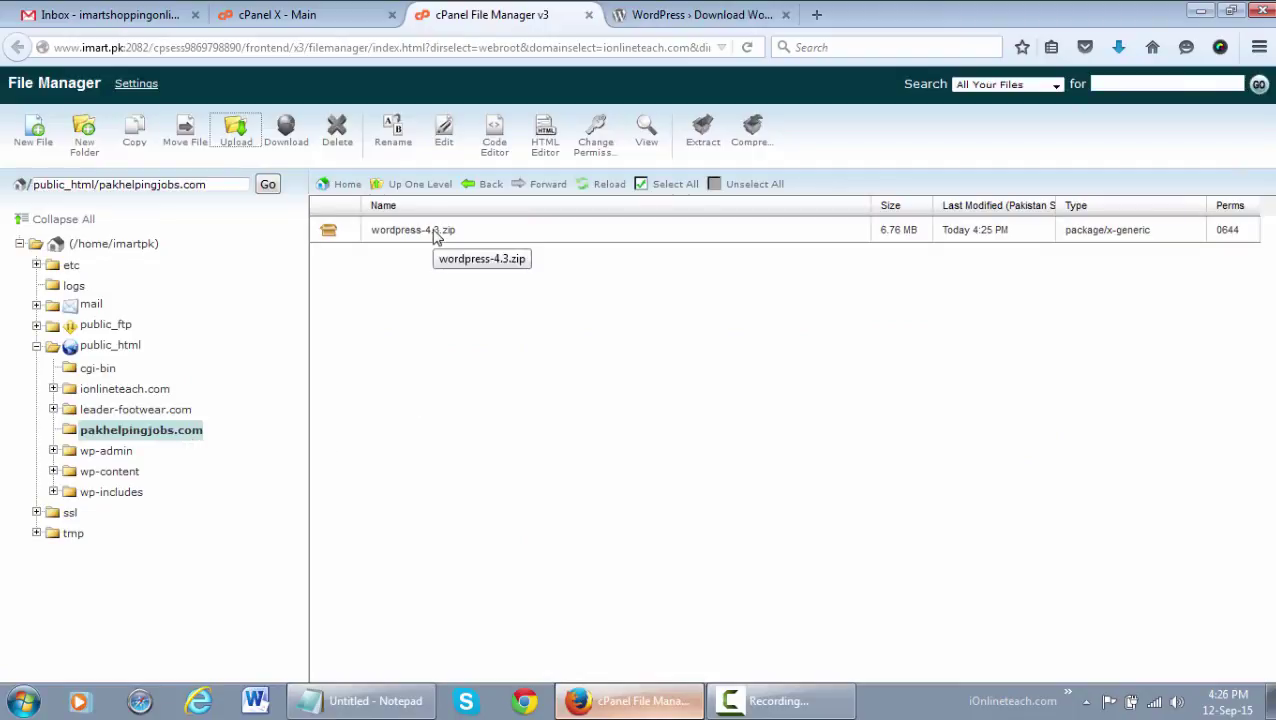
Extract wordpress-4.3.zip into pakhelpingjobs.com, producing a wordpress folder
click(333, 233)
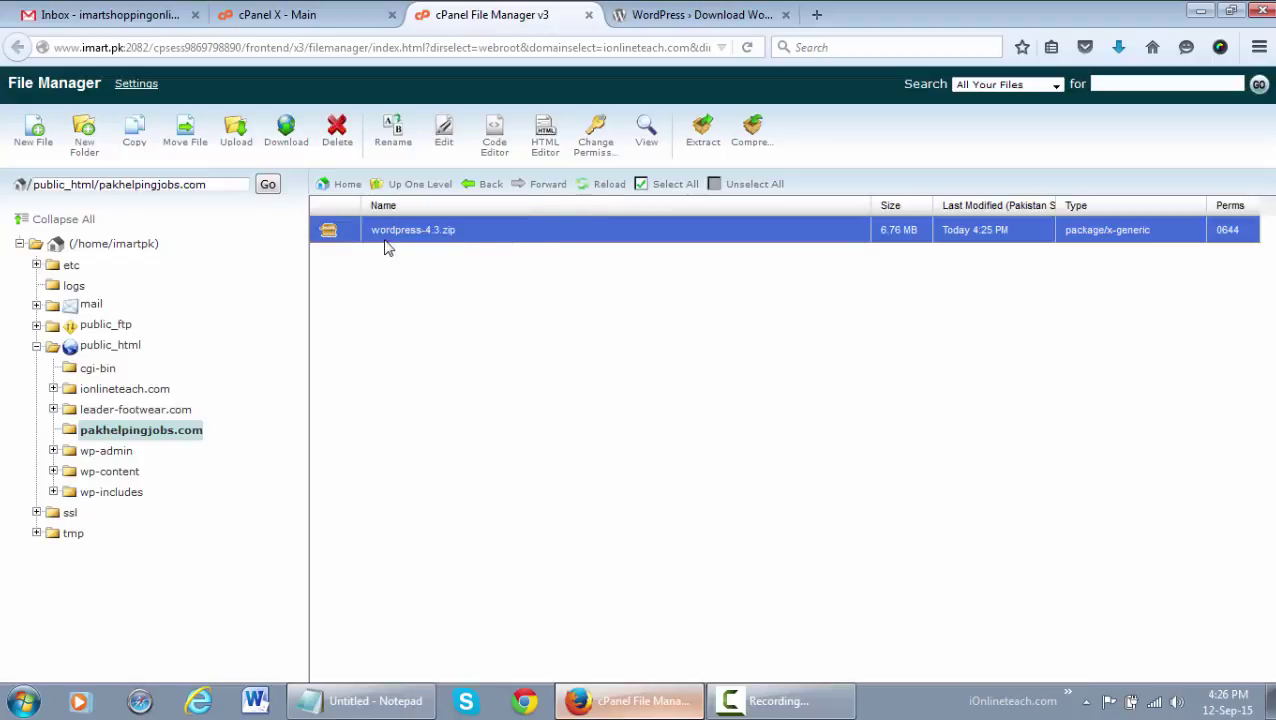
click(700, 137)
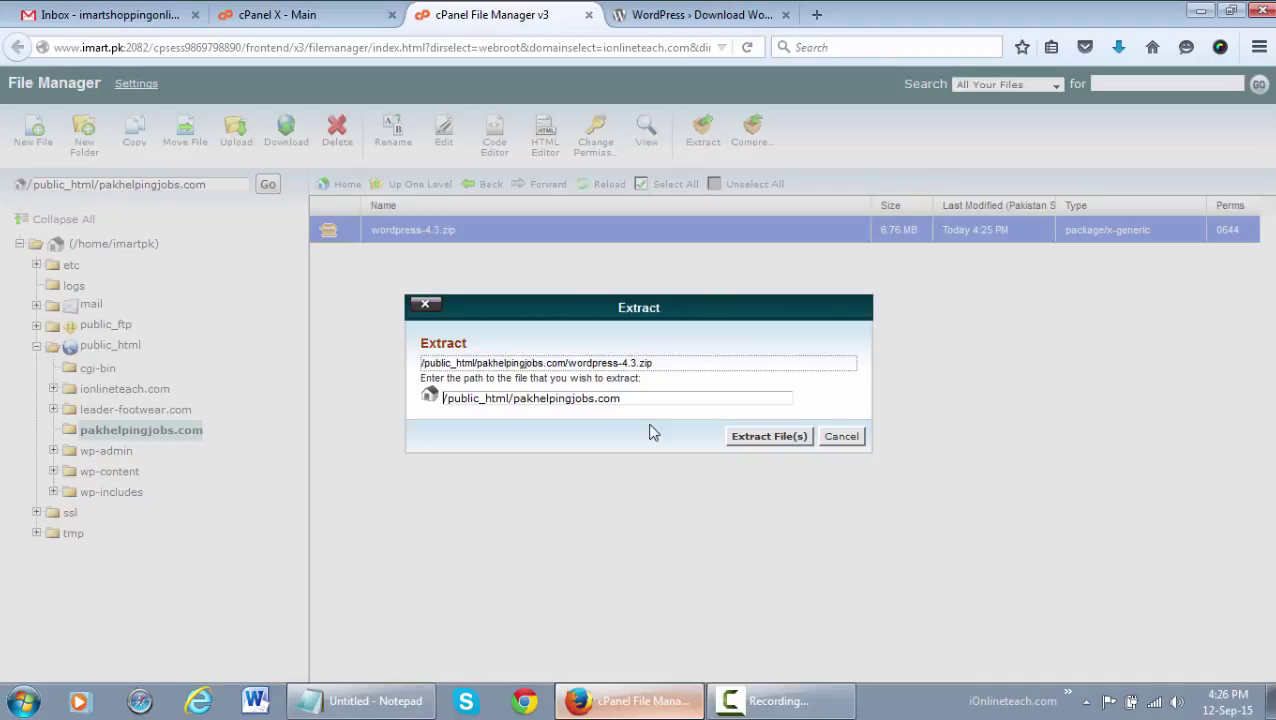
click(470, 402)
click(757, 440)
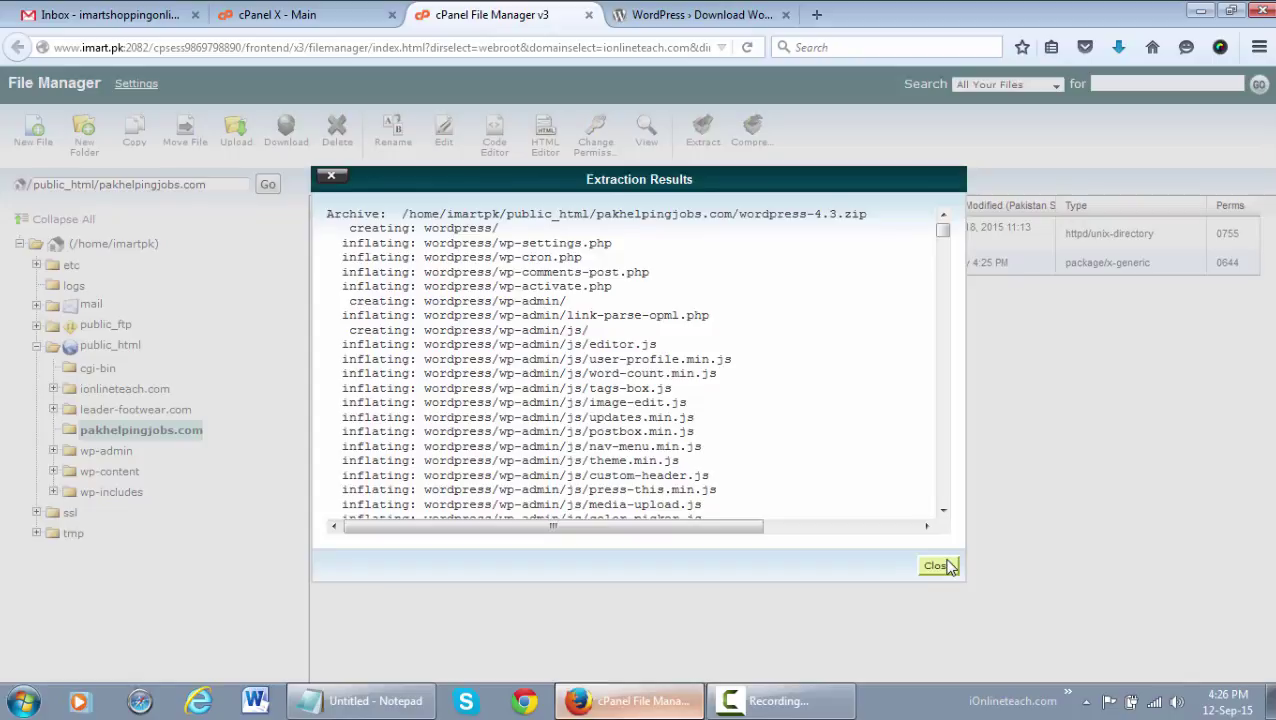
click(938, 566)
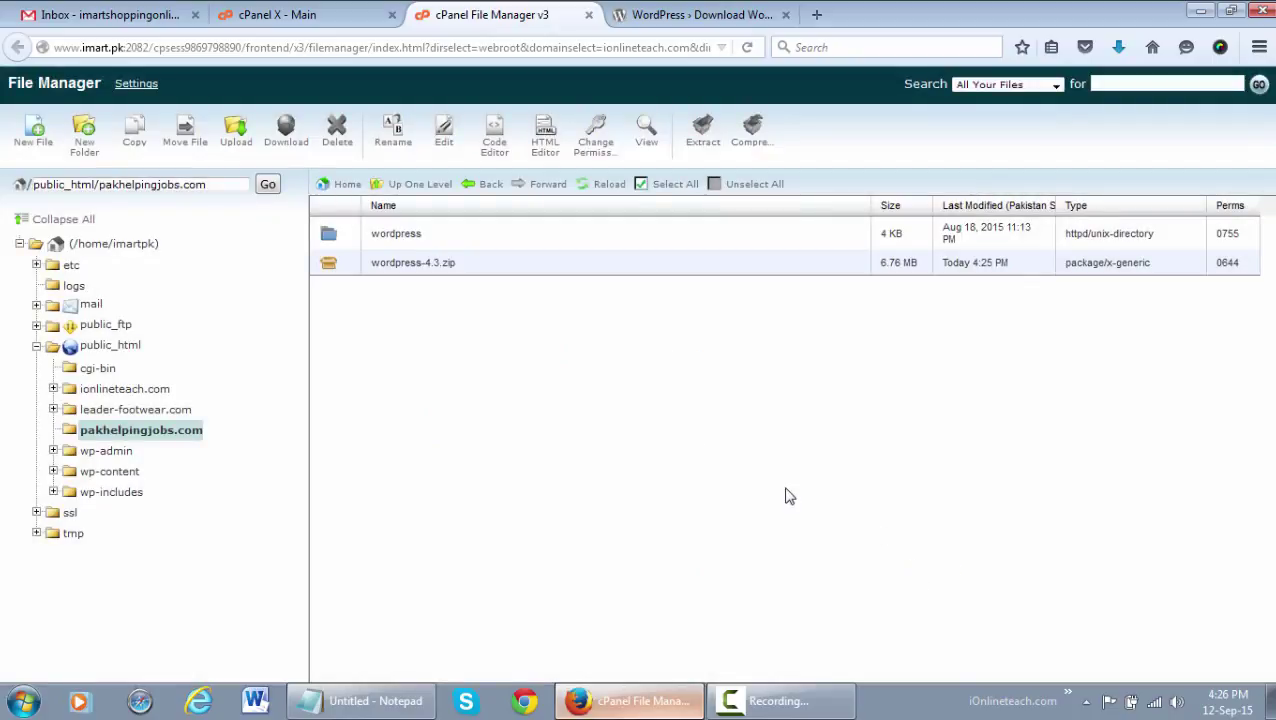
Delete the wordpress-4.3.zip archive and open the extracted wordpress folder to view its files
click(340, 237)
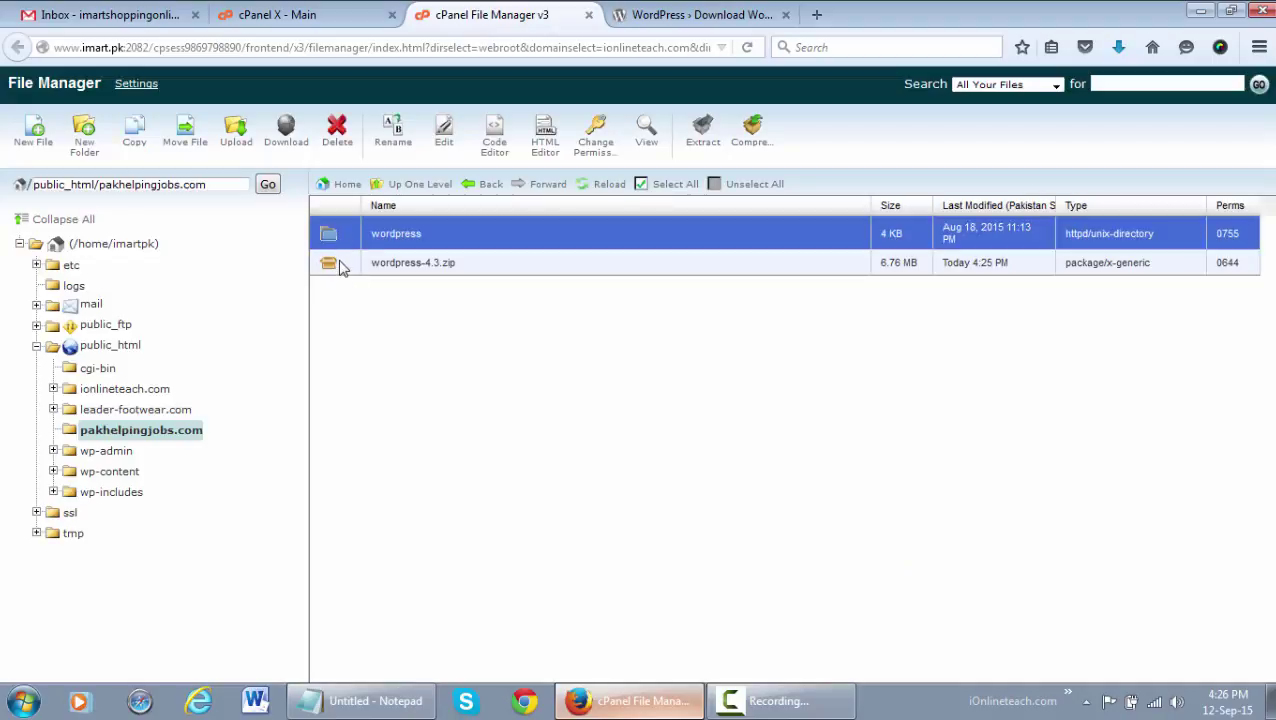
click(340, 266)
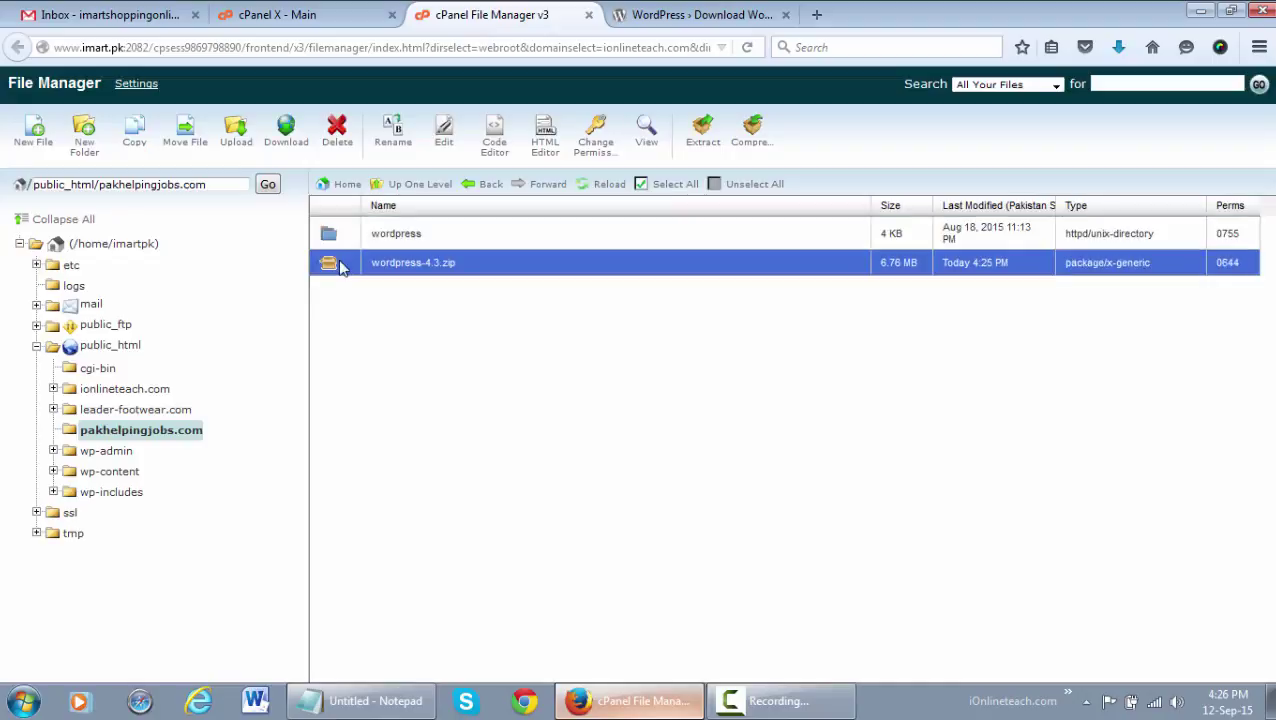
click(340, 140)
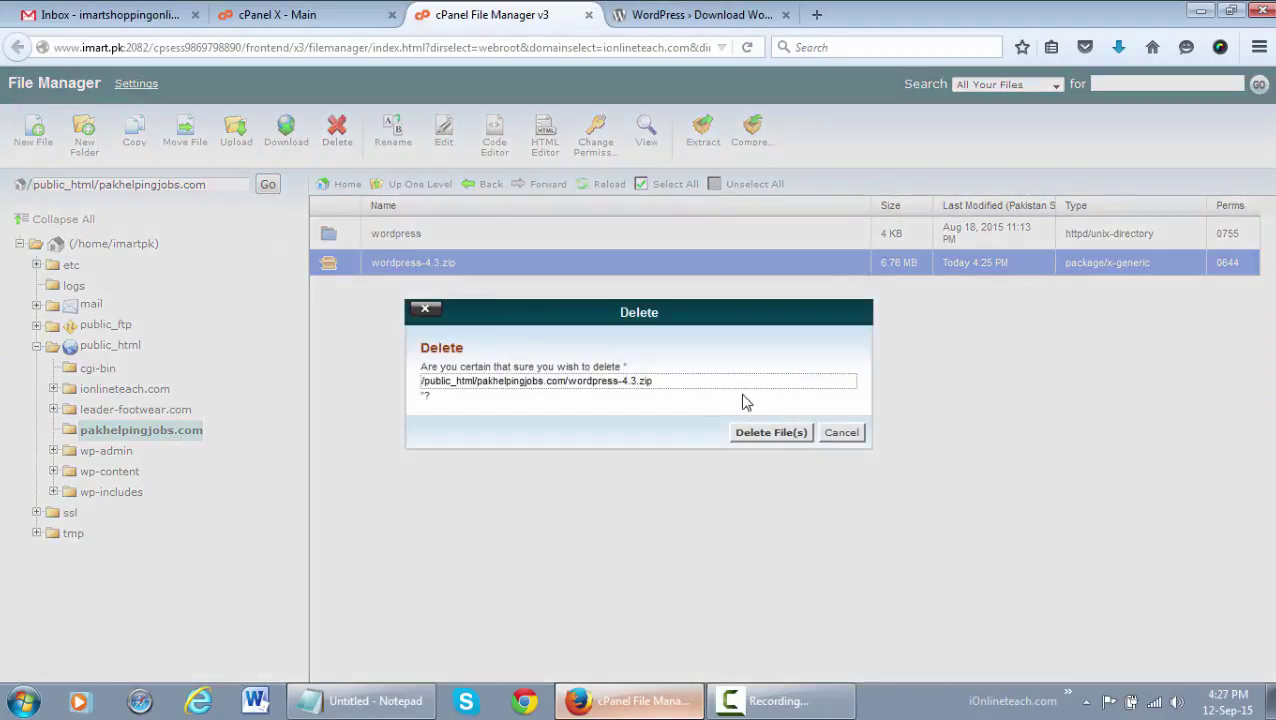
click(759, 434)
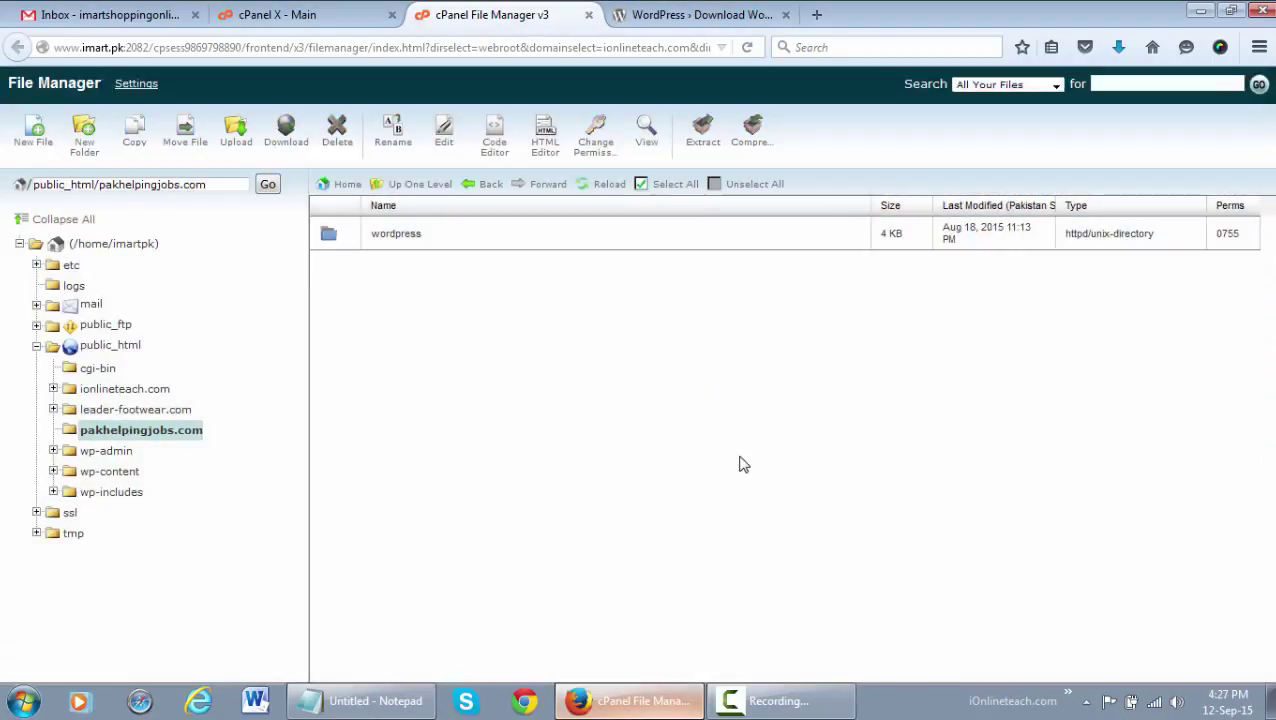
click(329, 240)
double_click(329, 240)
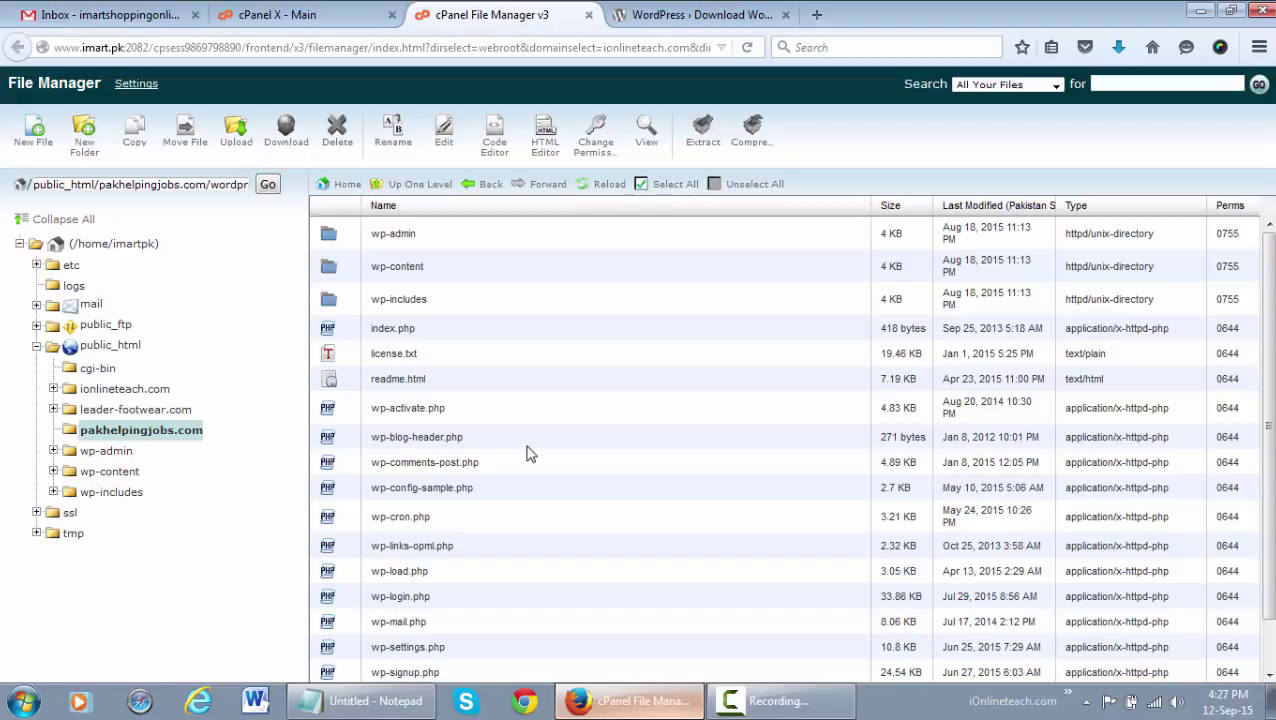
Move every file from the wordpress folder up into public_html/pakhelpingjobs.com by dropping '/wordpress' from the destination
click(674, 186)
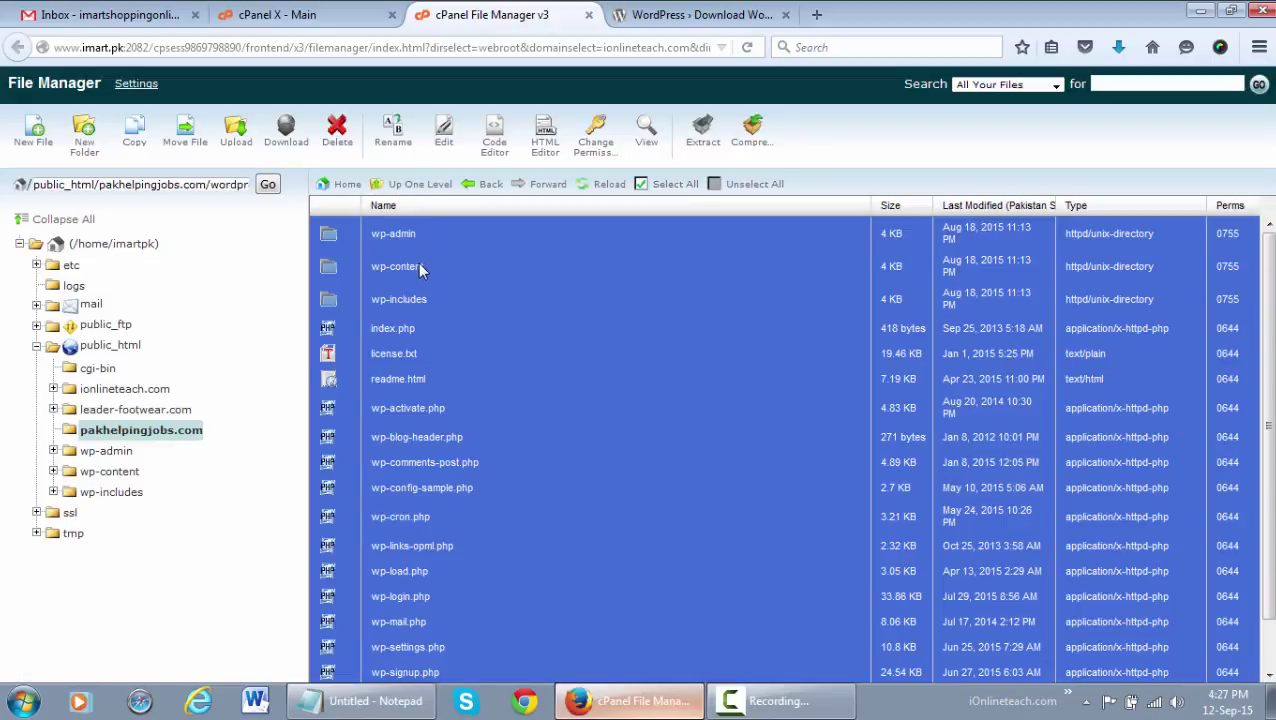
click(176, 143)
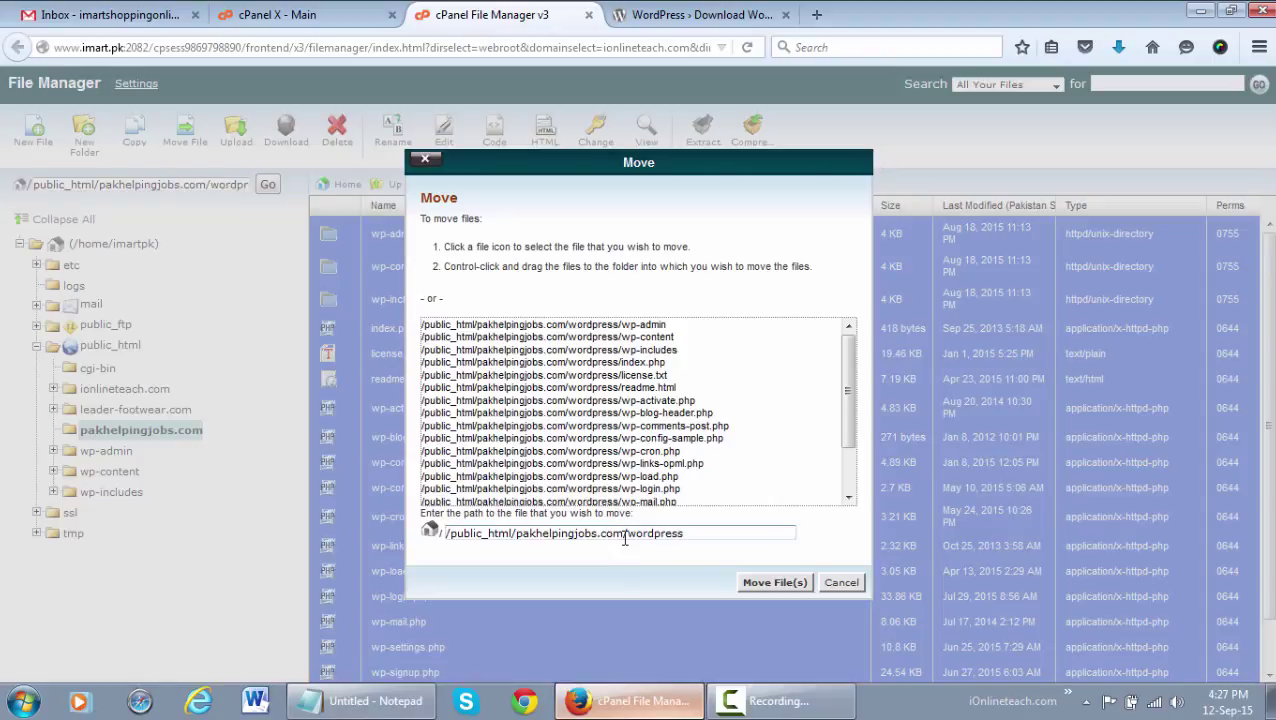
drag(624, 535, 718, 545)
key(BackSpace)
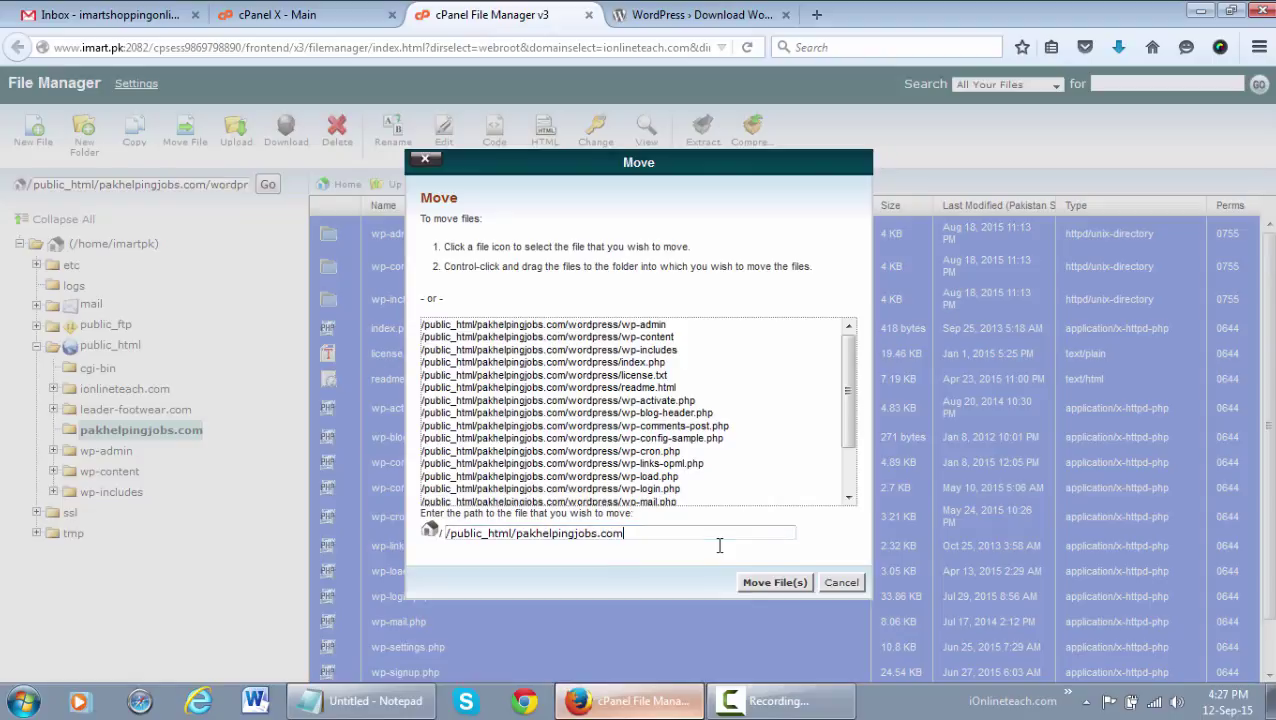
click(764, 582)
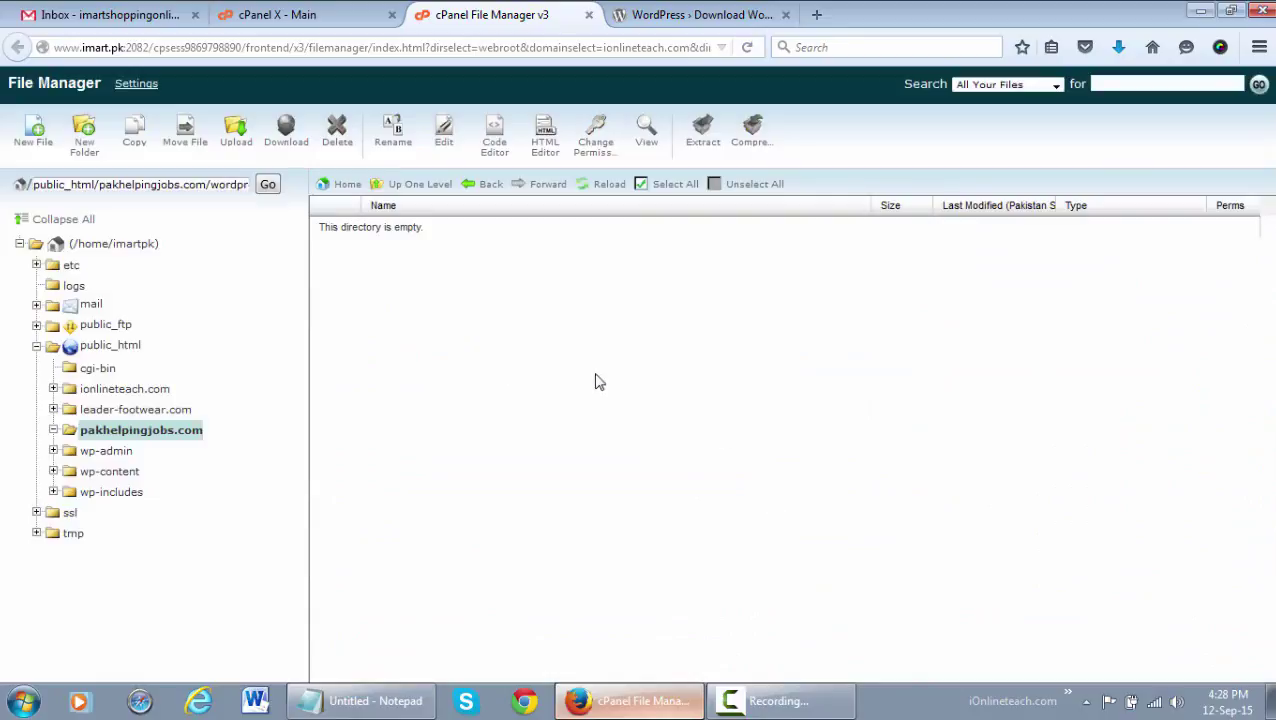
click(487, 186)
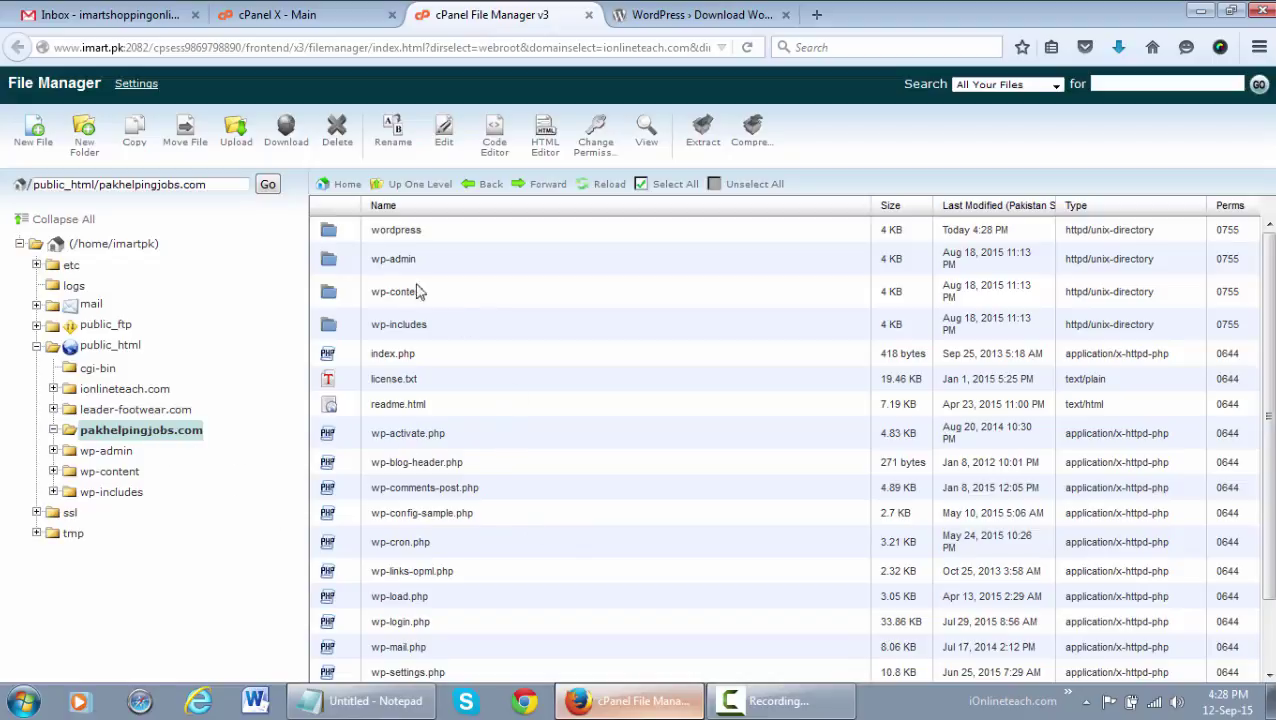
Delete the now-empty wordpress folder from pakhelpingjobs.com
click(333, 233)
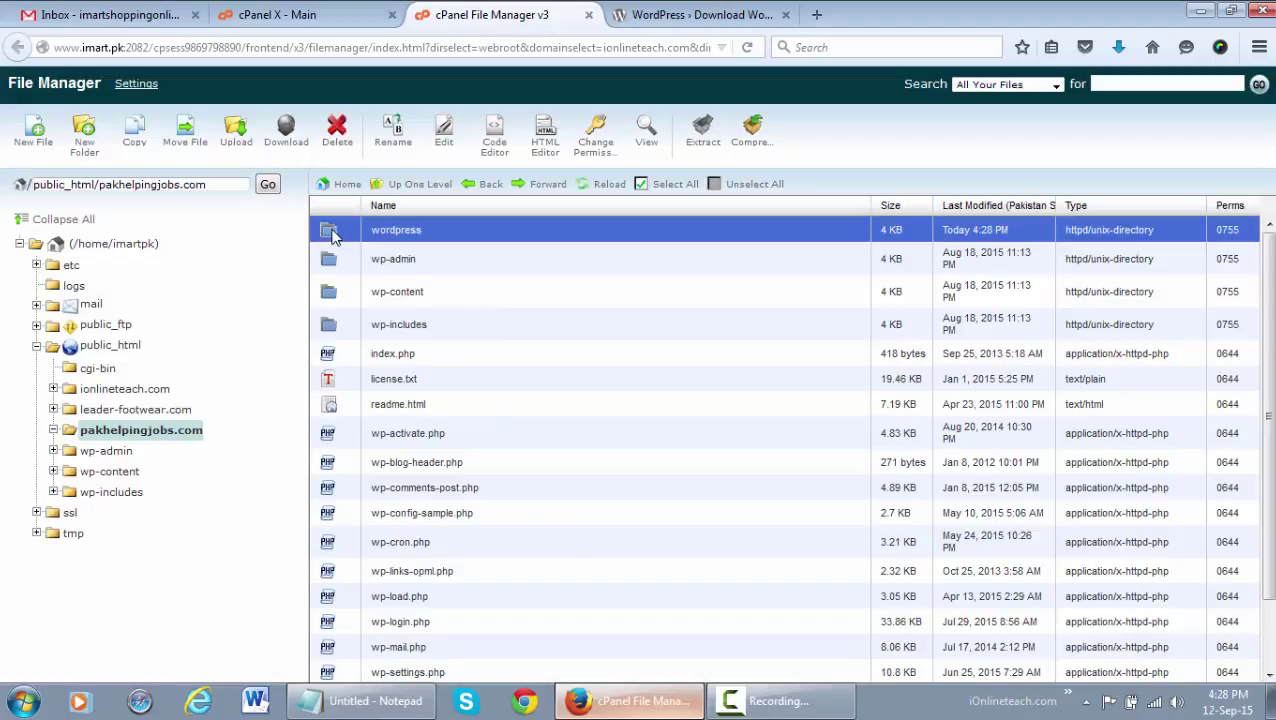
click(338, 130)
click(771, 433)
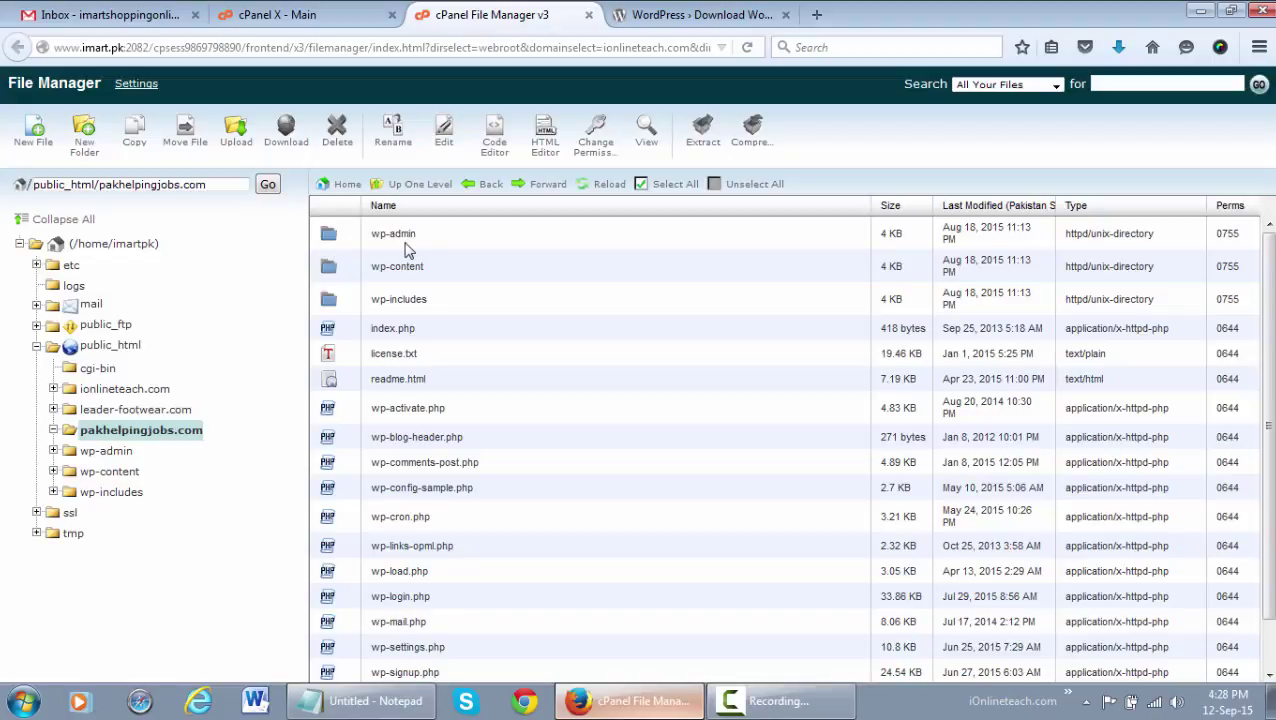
double_click(329, 238)
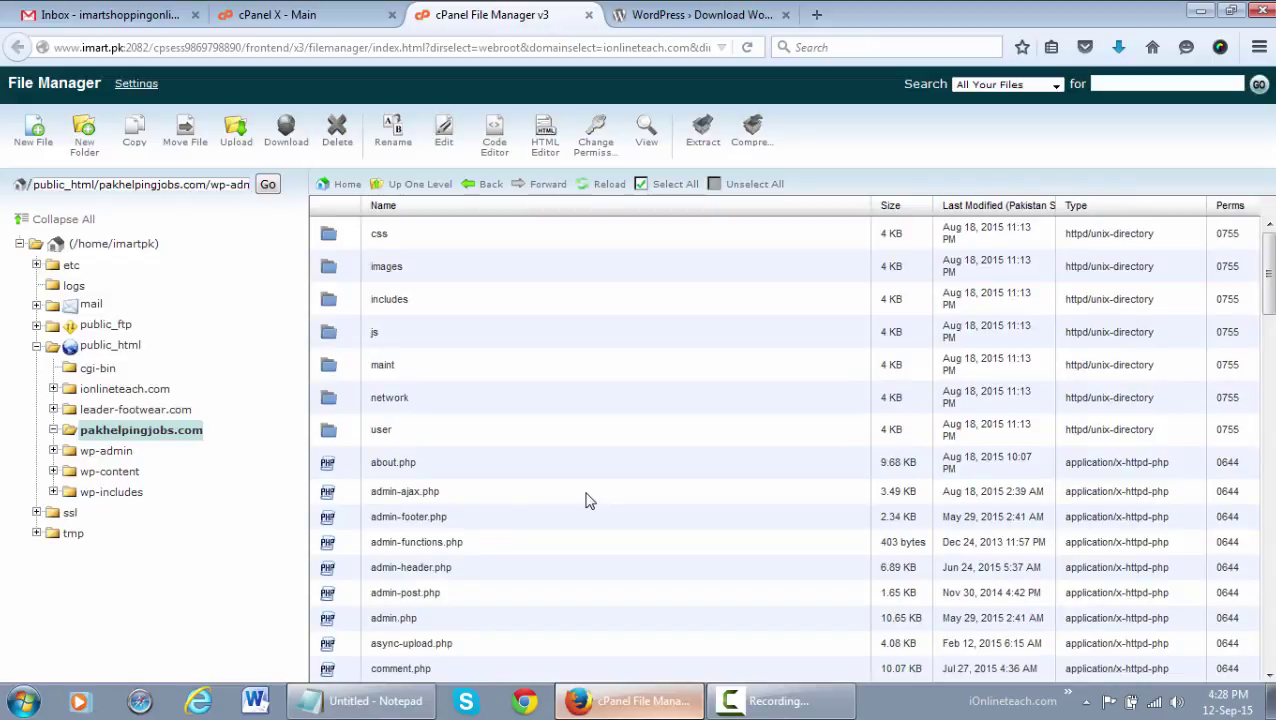
scroll(589, 500, down, 10)
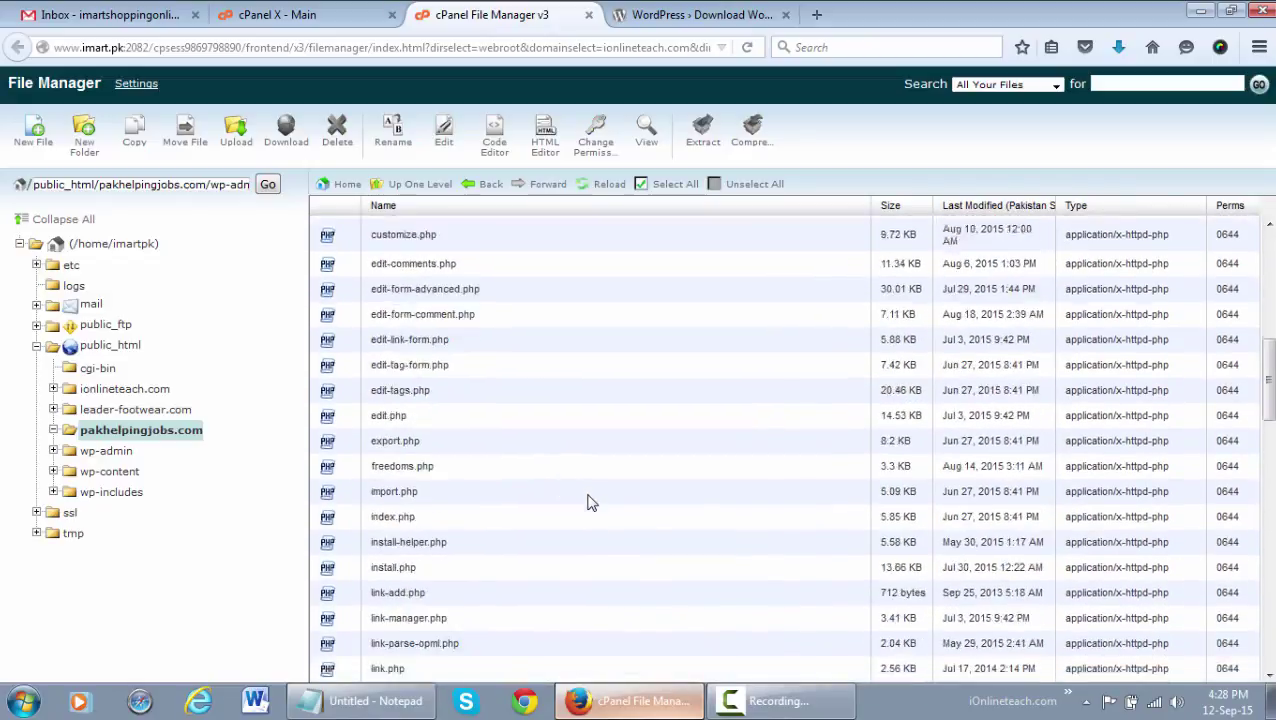
scroll(589, 502, down, 2)
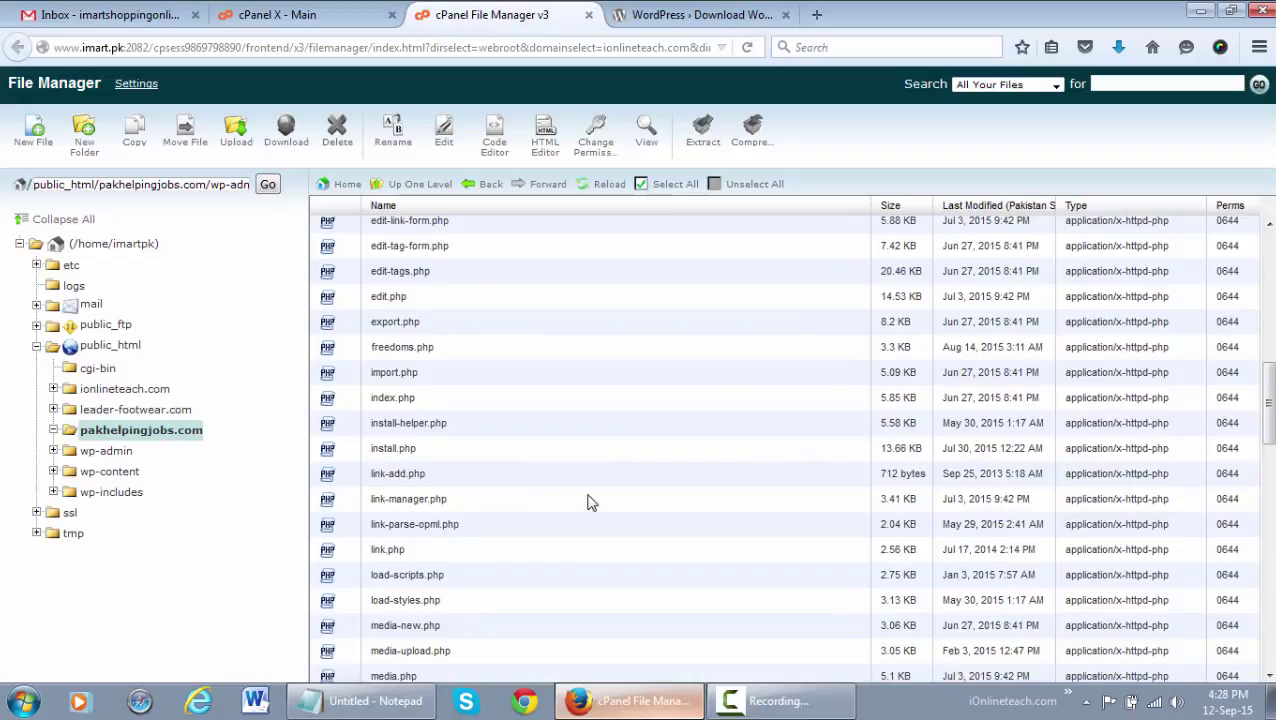
click(350, 458)
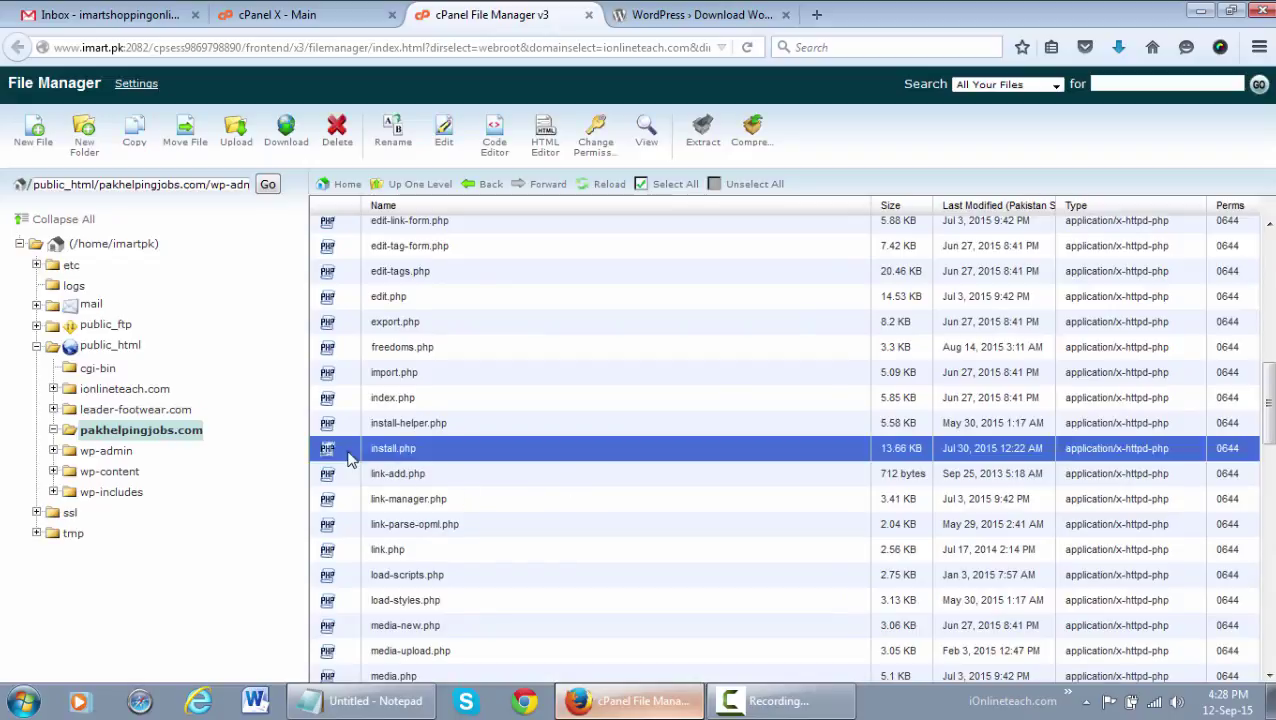
scroll(690, 464, up, 10)
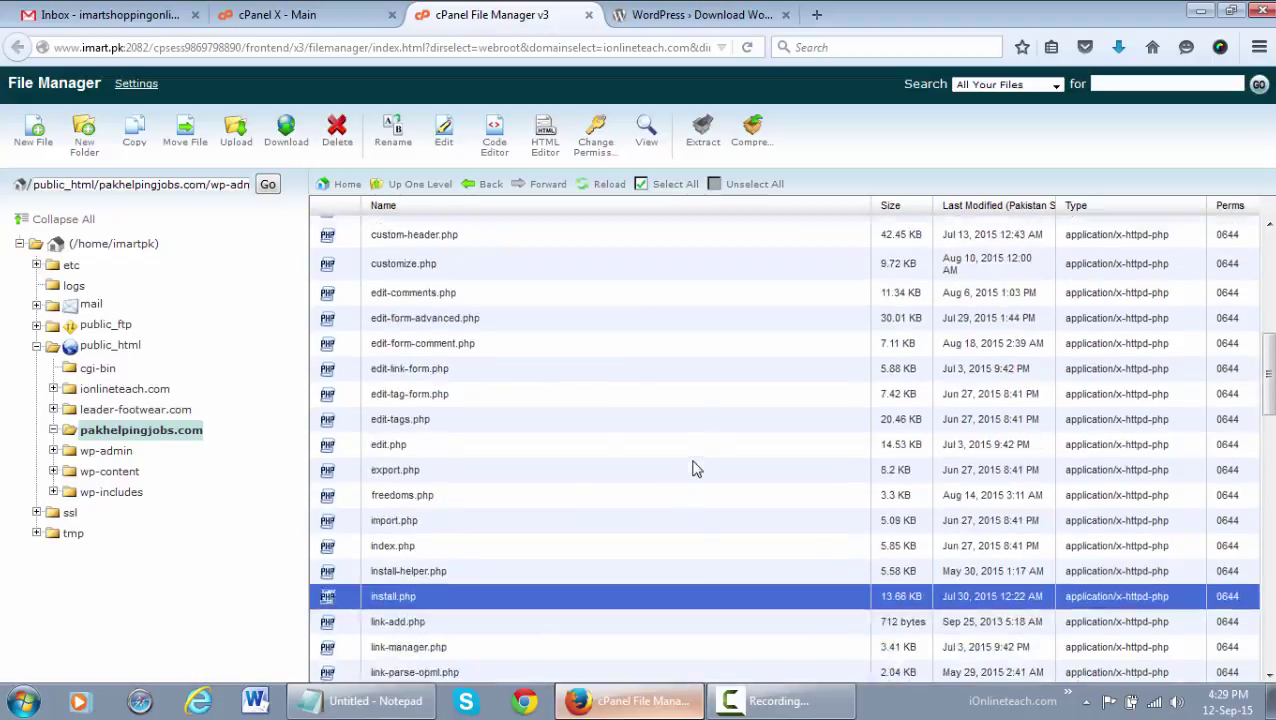
scroll(690, 464, up, 1)
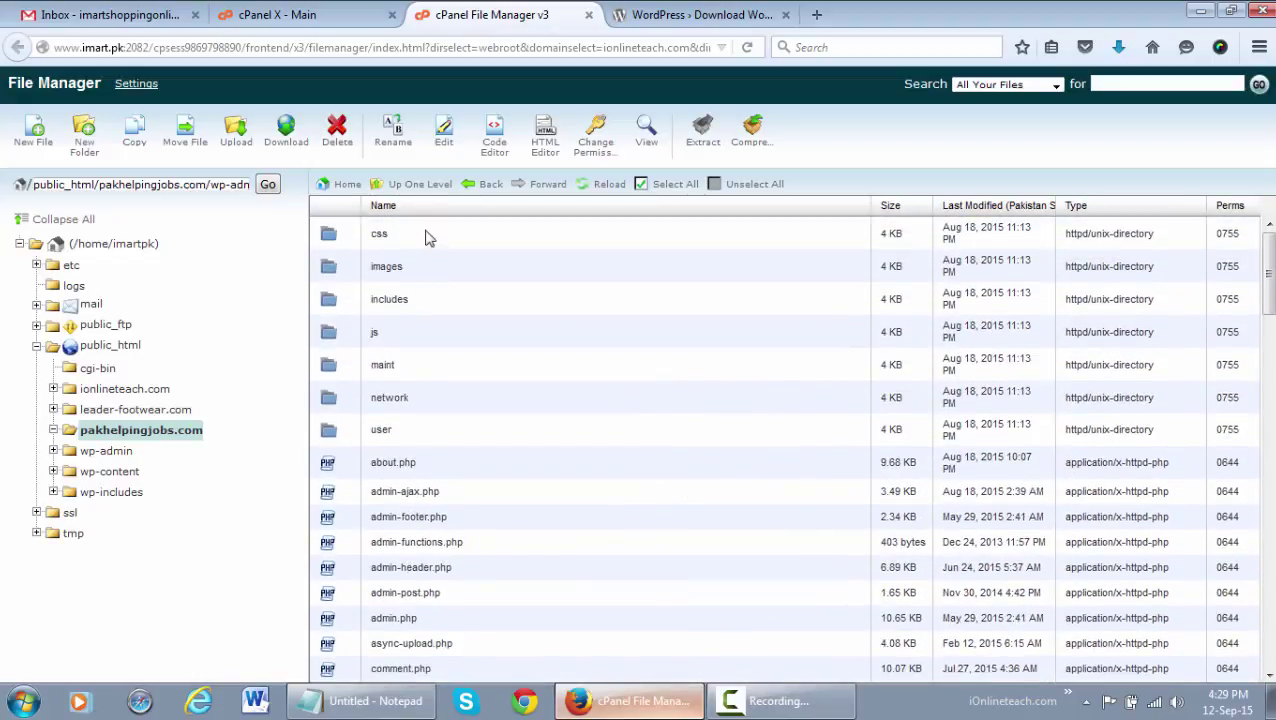
click(488, 184)
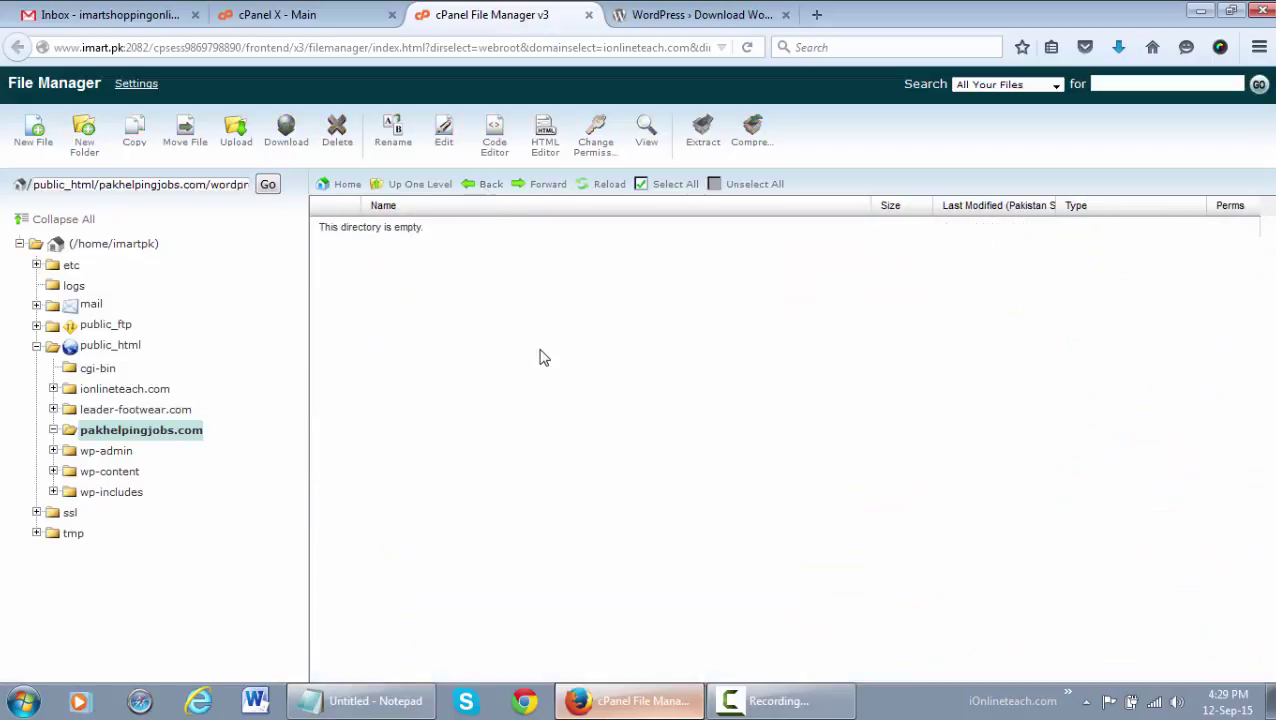
click(487, 186)
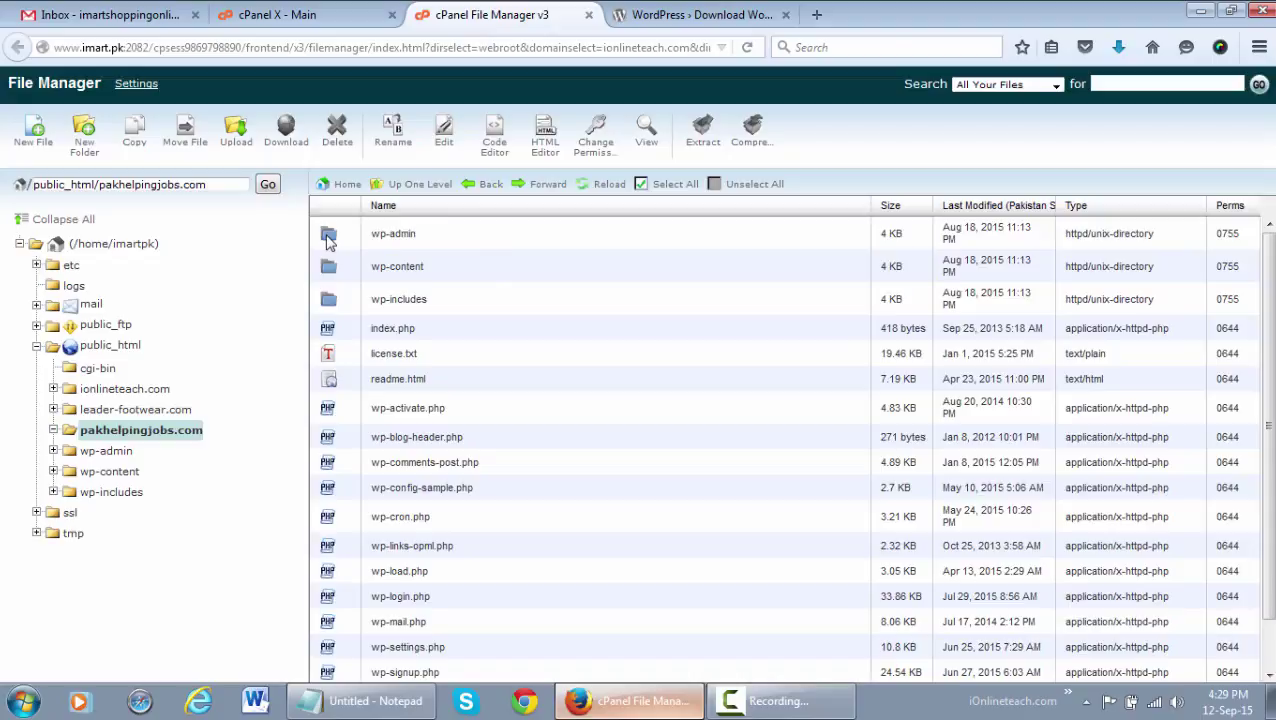
click(816, 14)
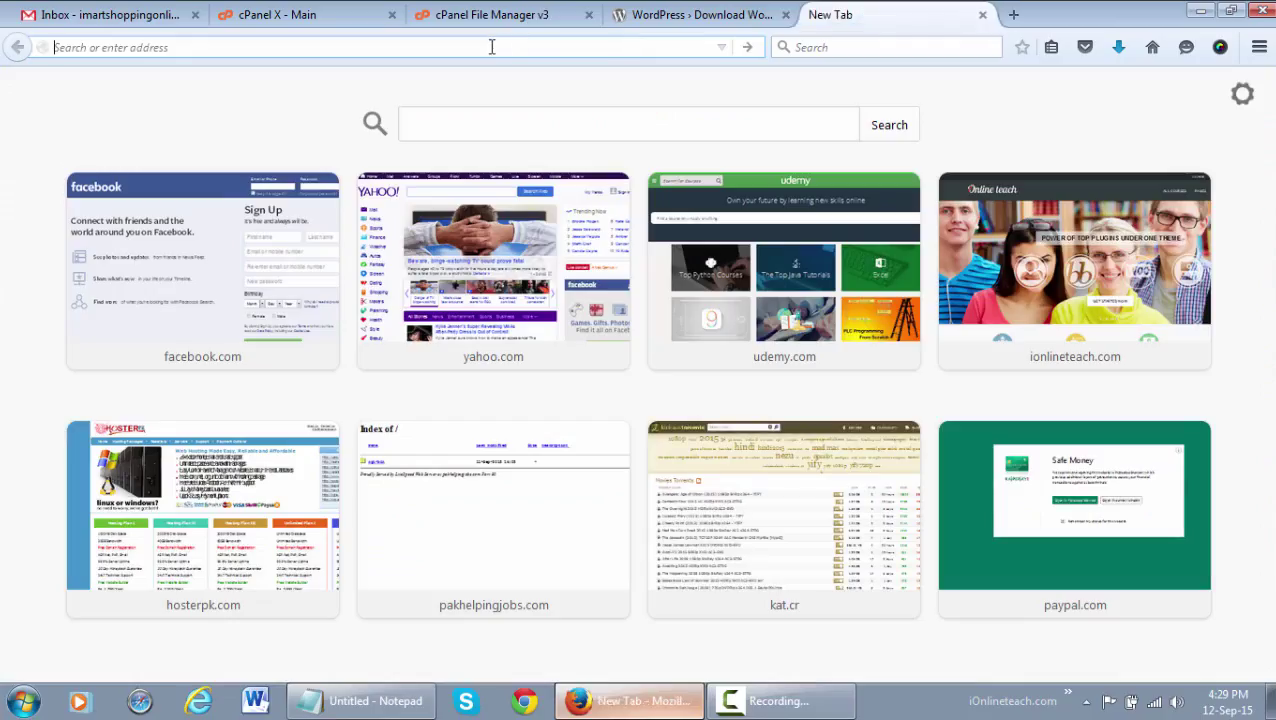
text(www.)
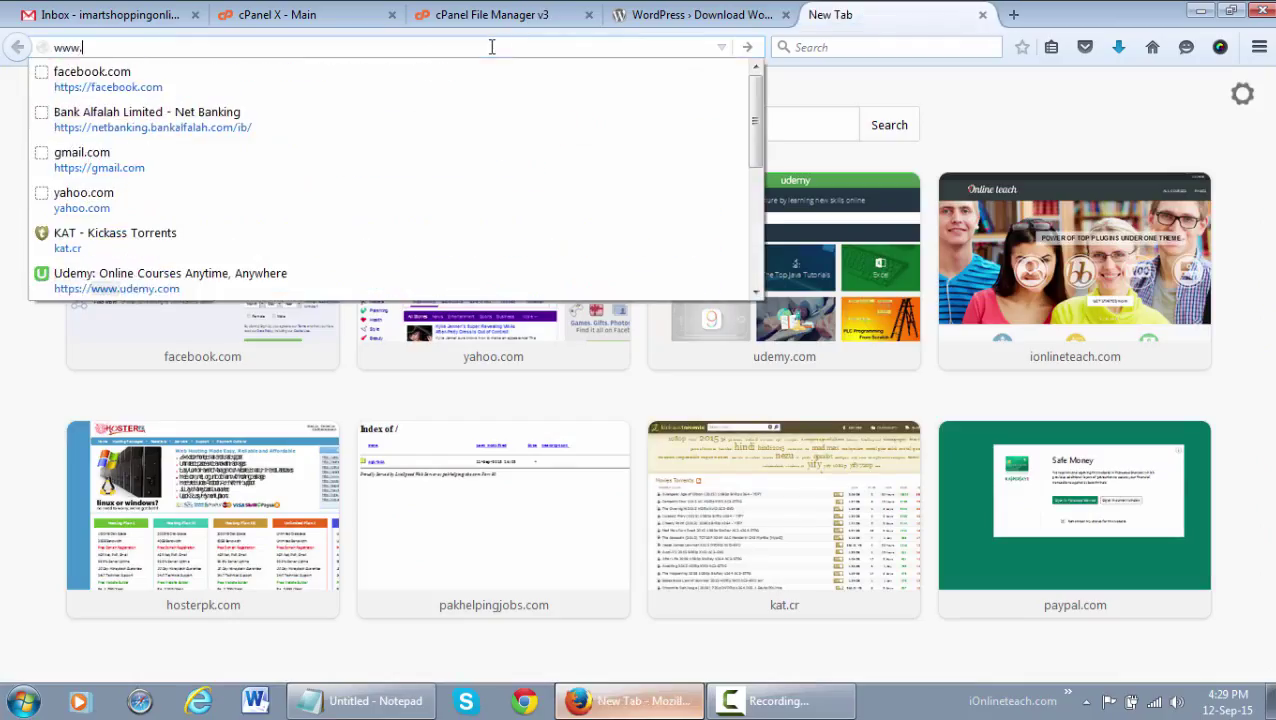
text(pak)
key(Right)
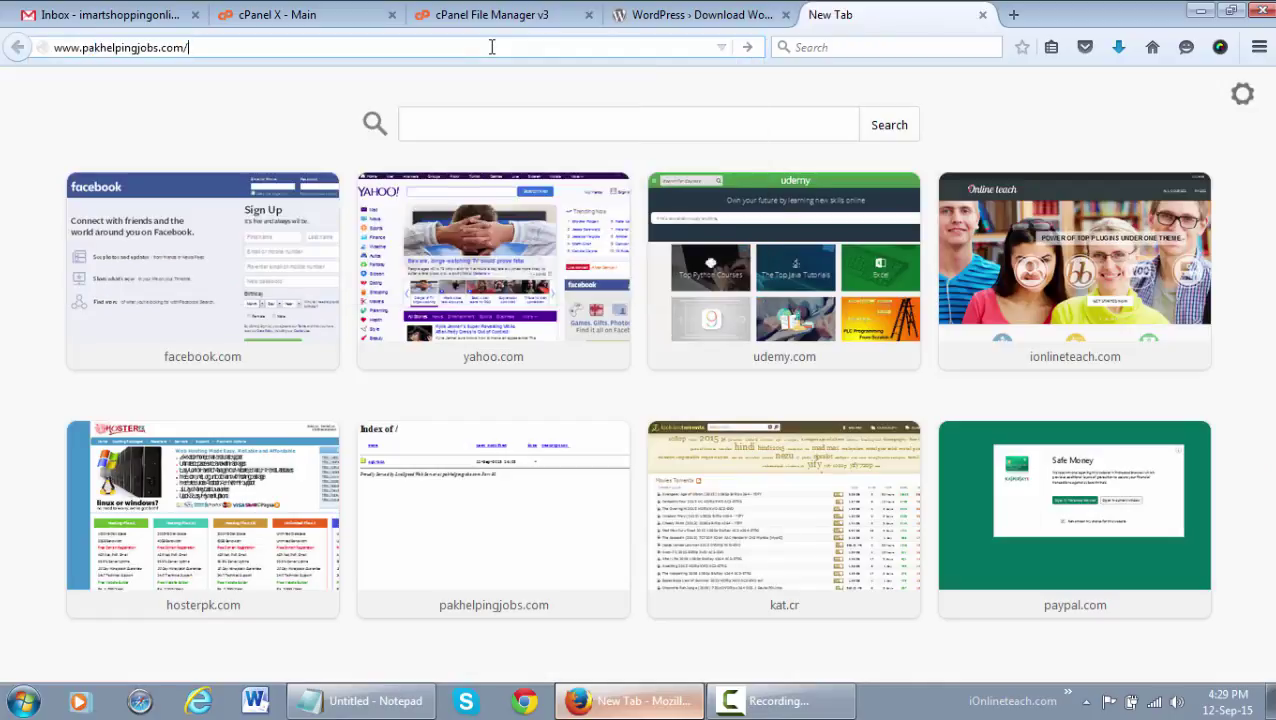
text(wp-)
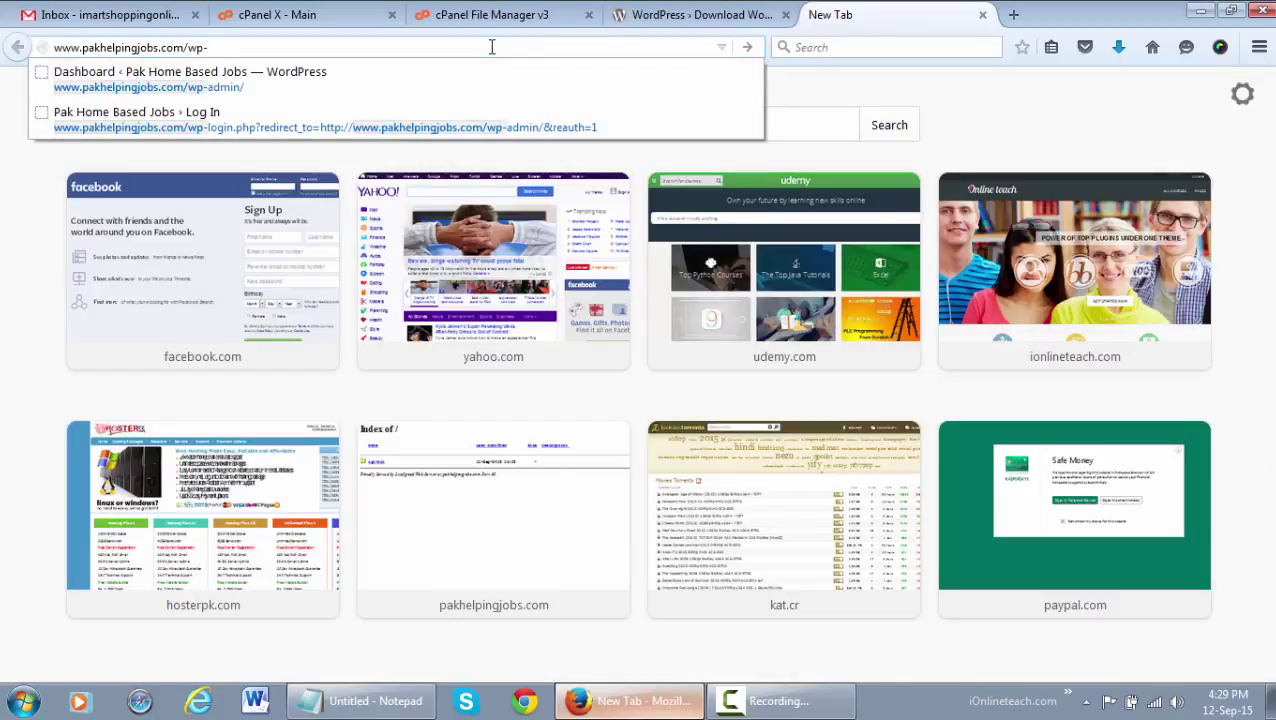
text(admin)
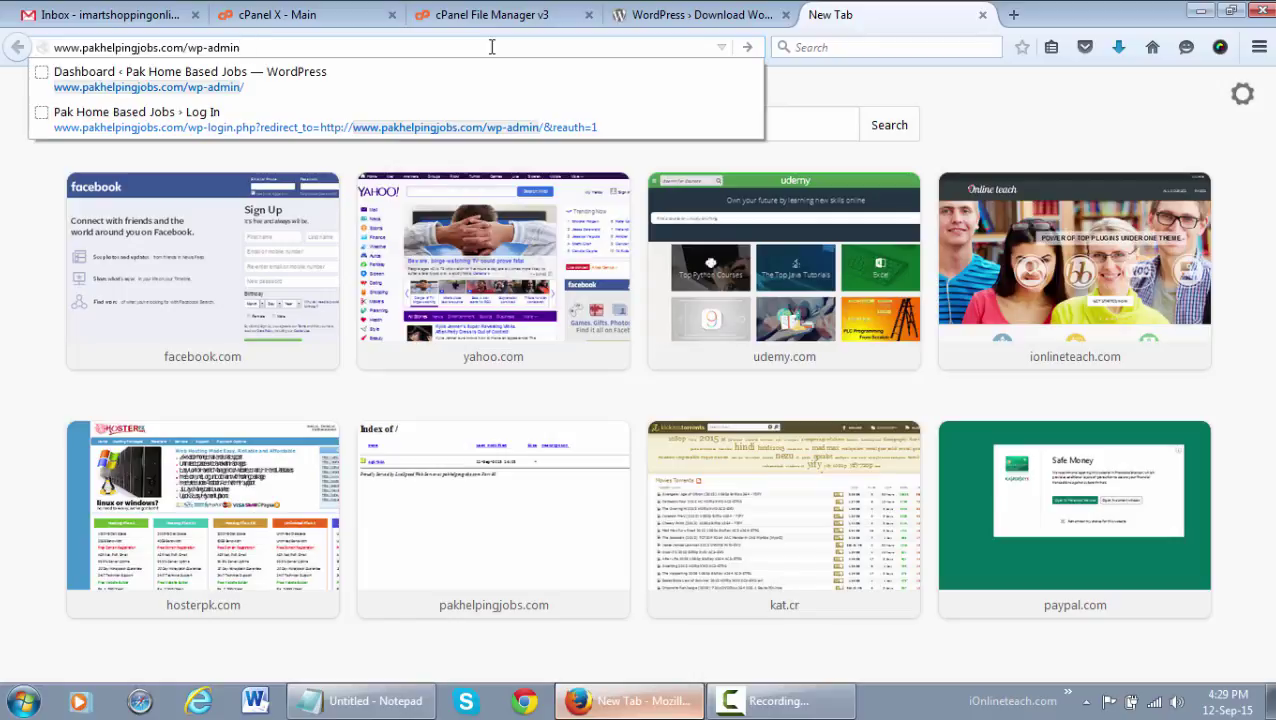
click(548, 10)
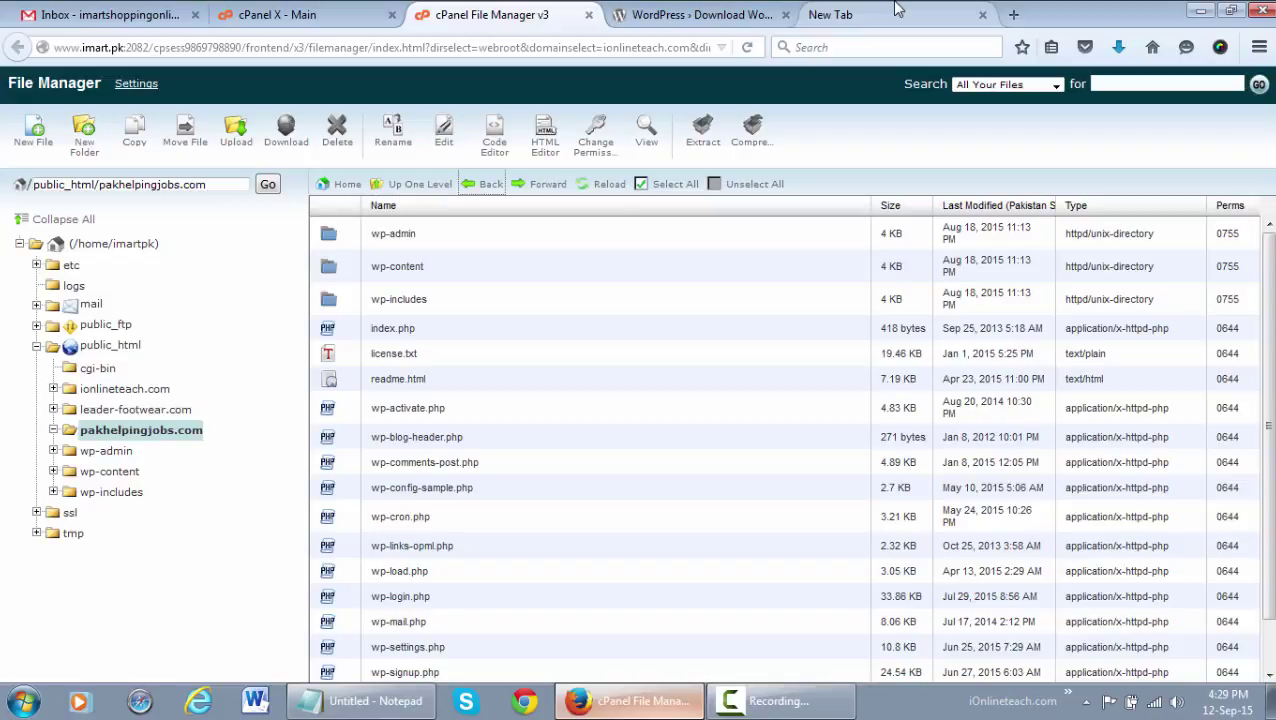
click(897, 9)
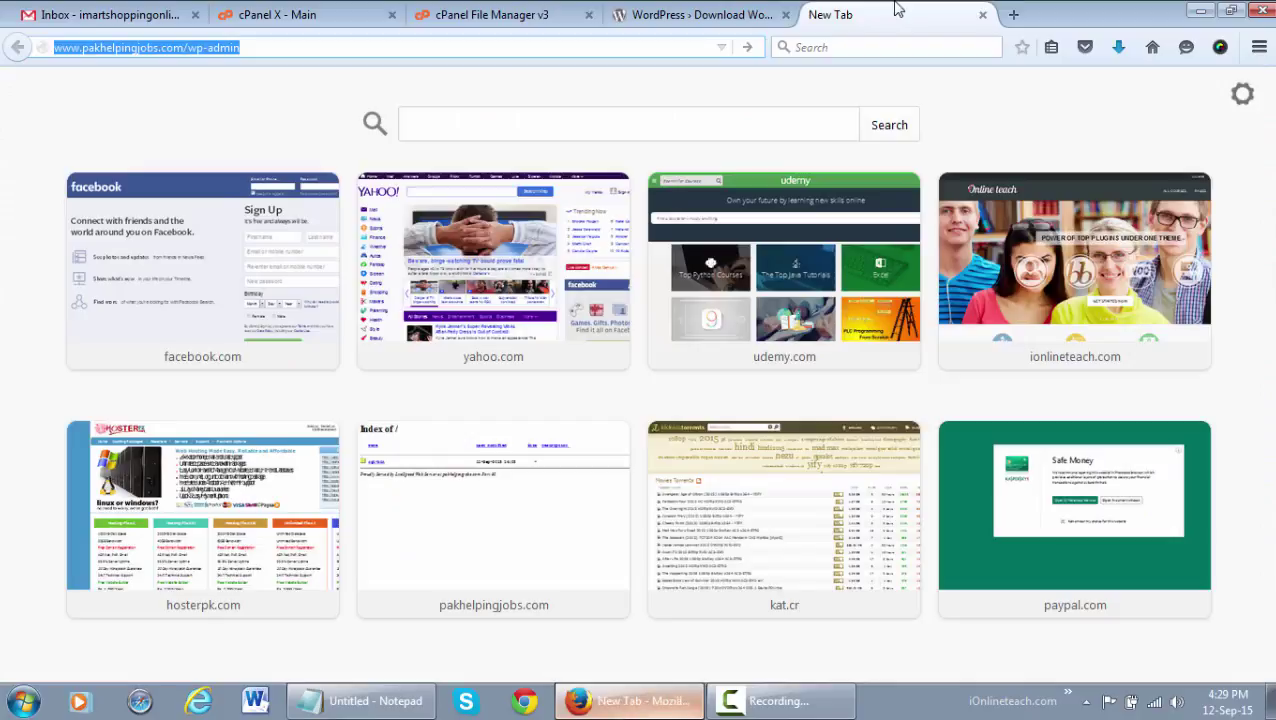
click(672, 52)
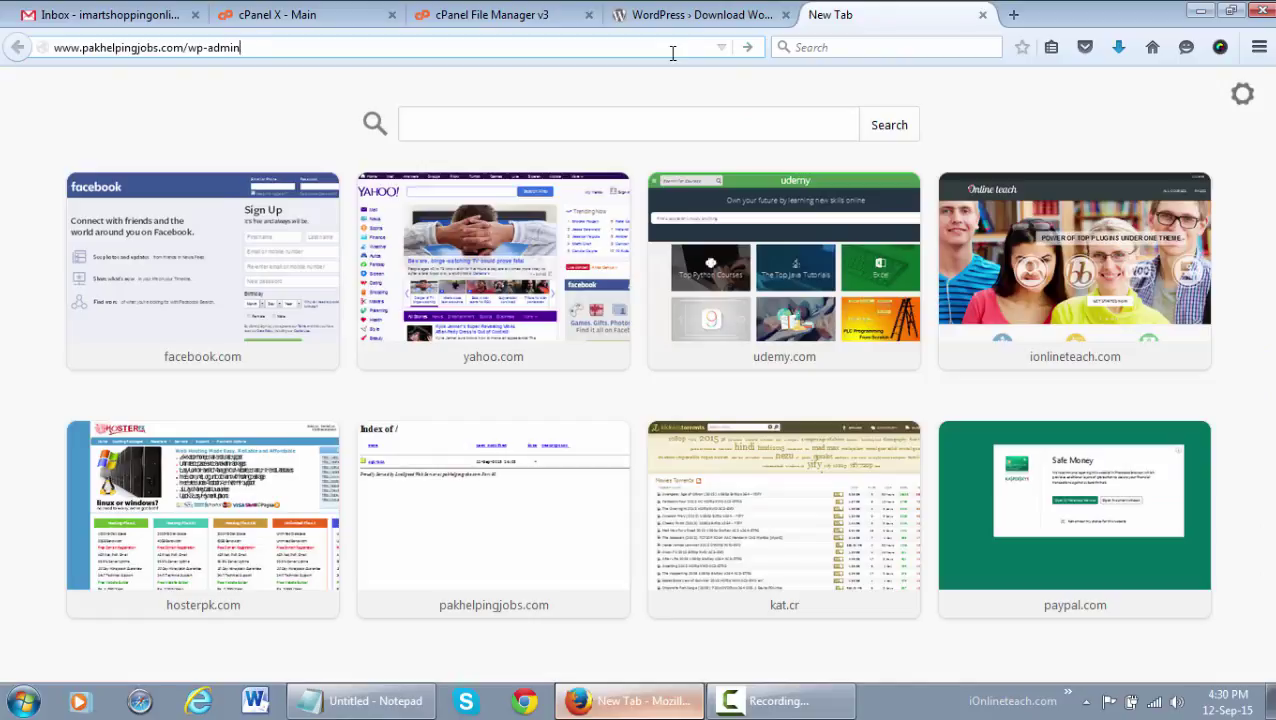
key(Return)
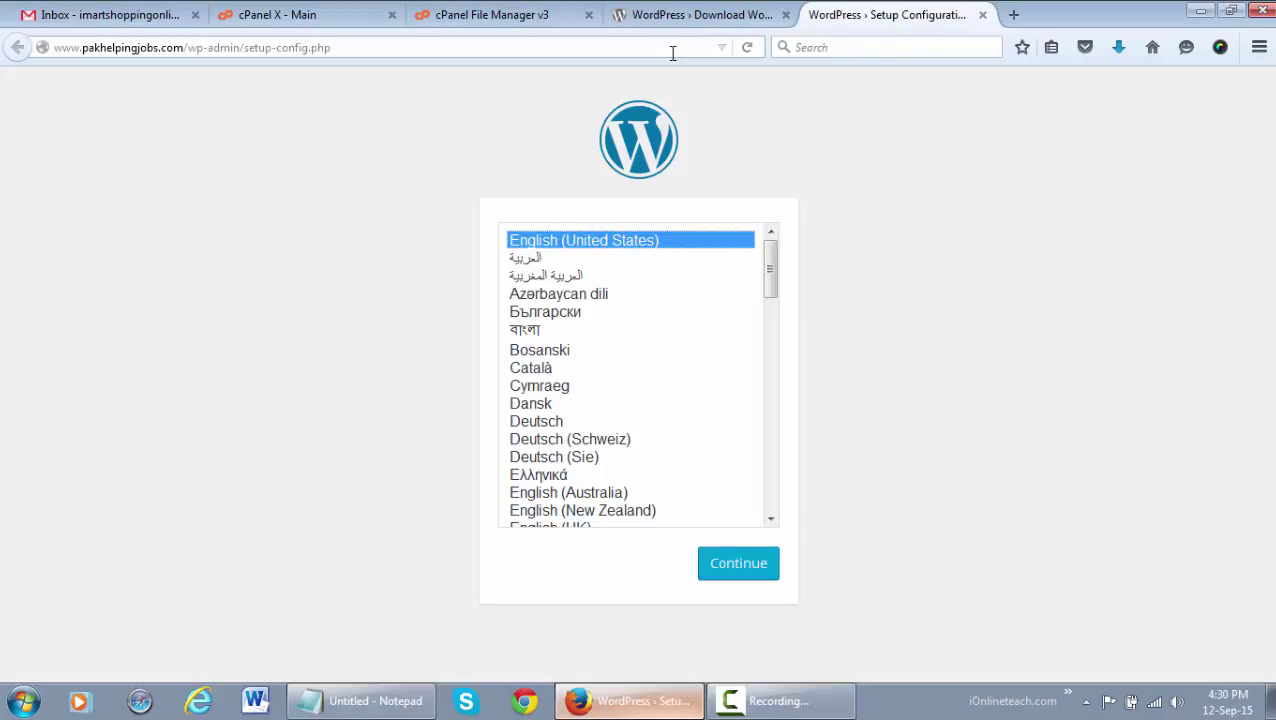
Keep English (United States) as the language and proceed past the welcome page with Let's go!
click(745, 570)
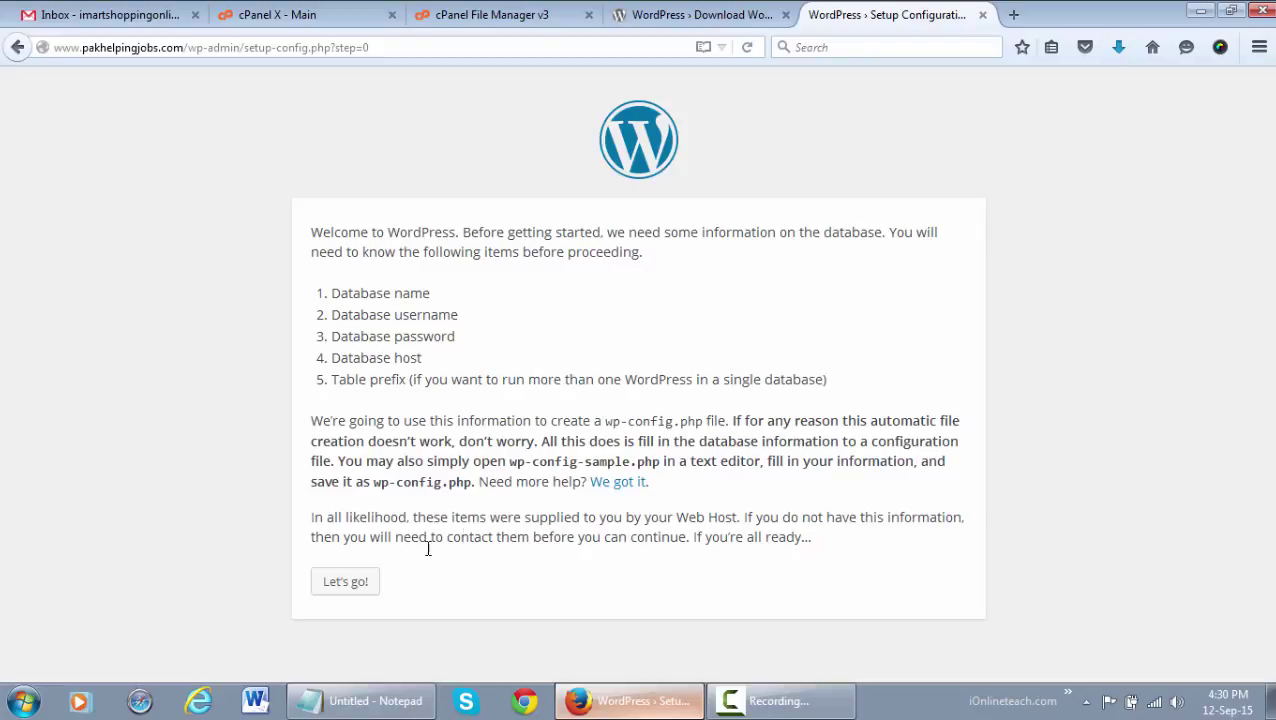
click(353, 585)
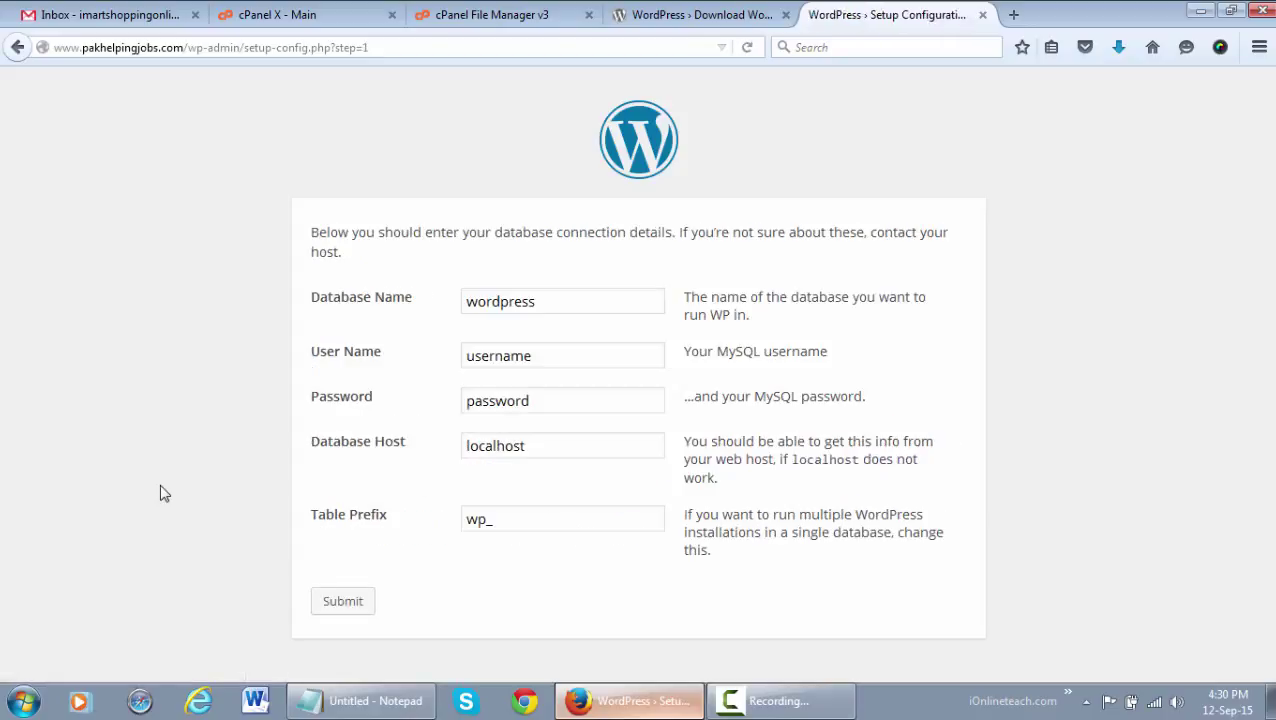
Copy imartpk_pak from cPanel's MySQL Databases page into the Database Name field
click(598, 302)
click(330, 18)
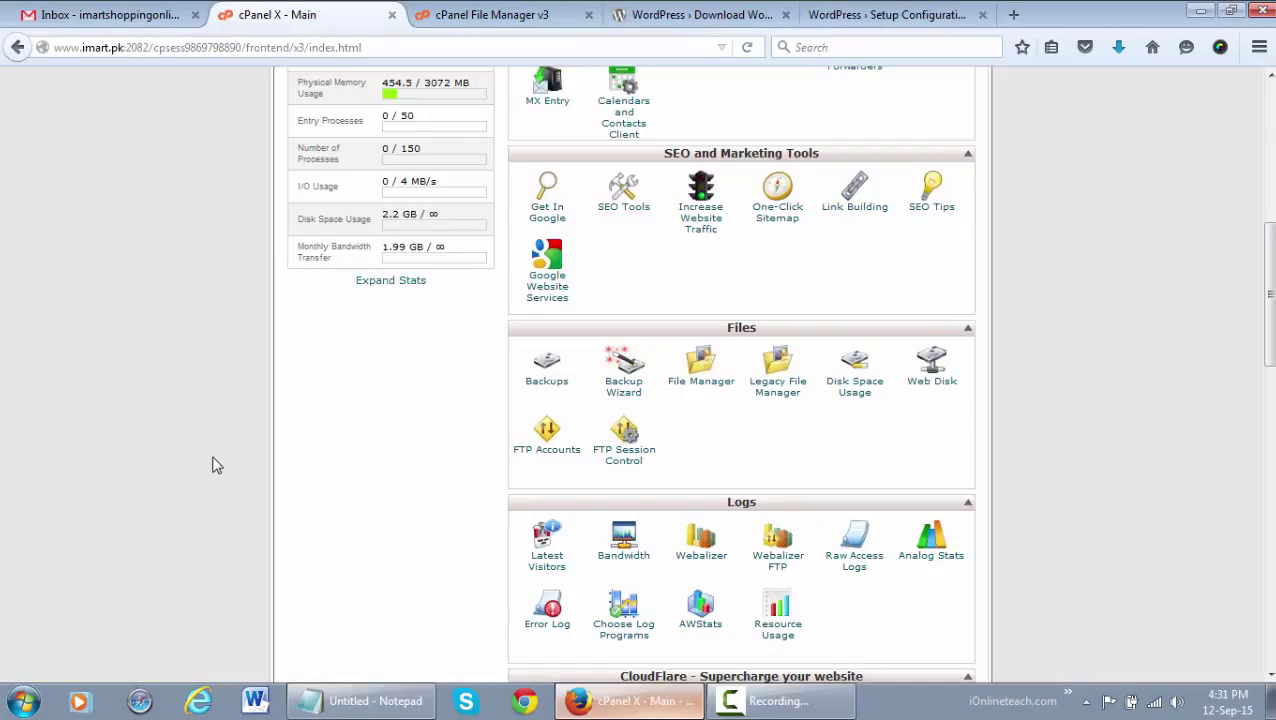
scroll(211, 464, up, 5)
scroll(213, 464, down, 5)
scroll(213, 464, down, 8)
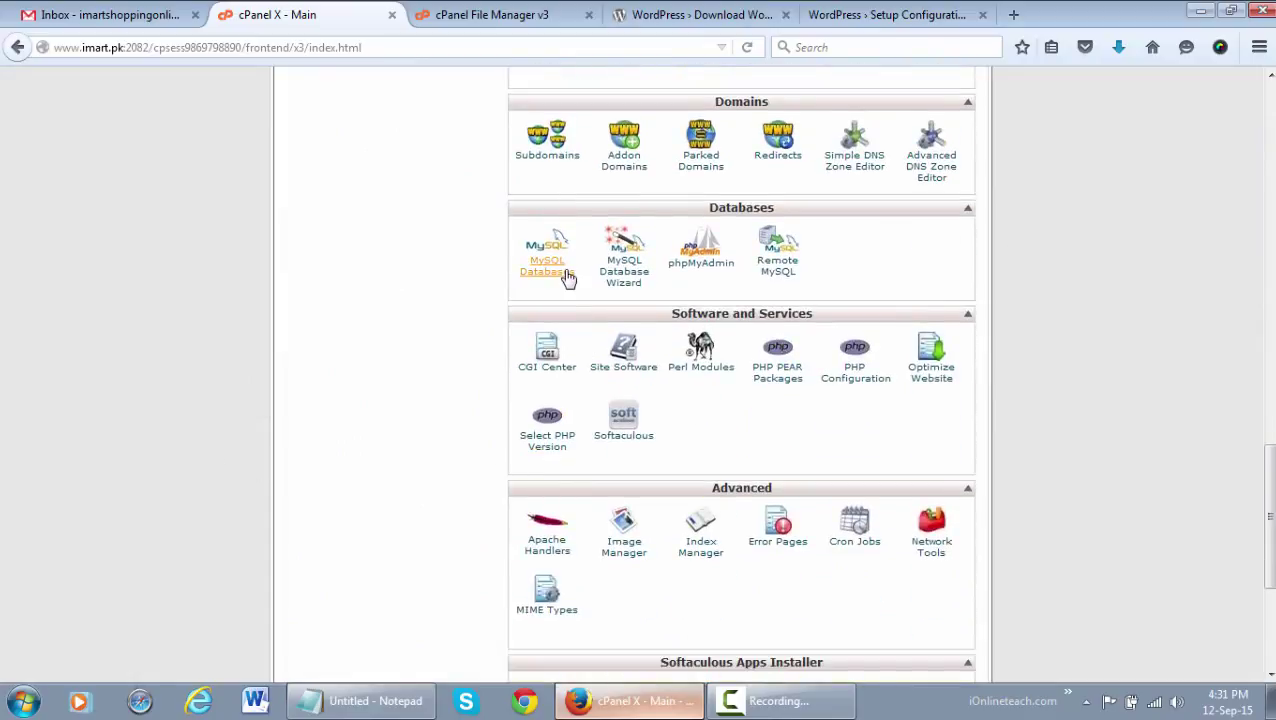
click(561, 272)
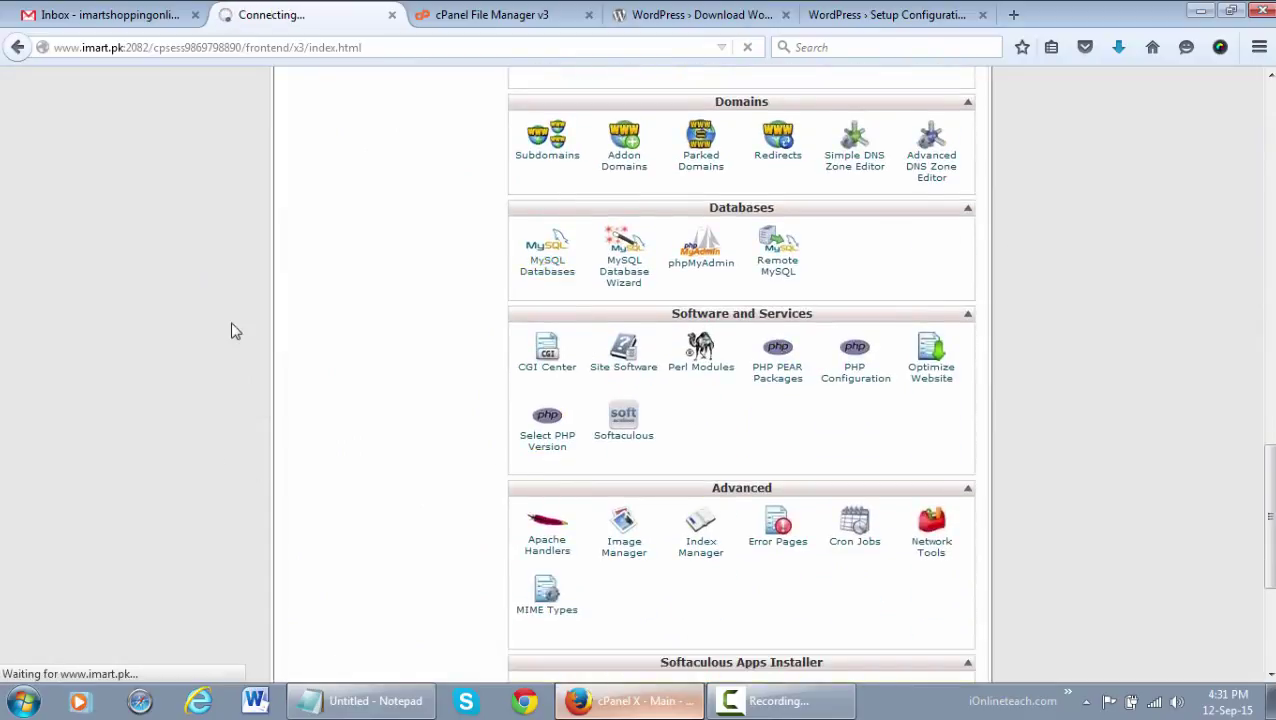
scroll(231, 324, down, 4)
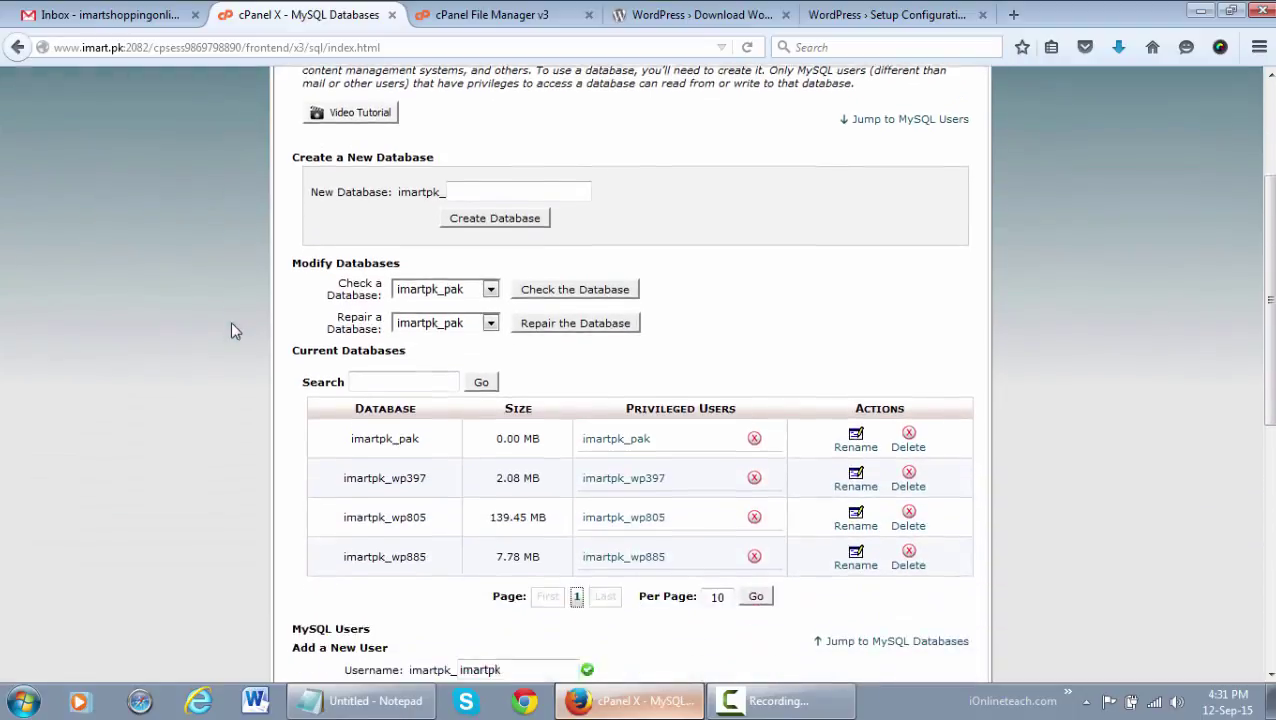
double_click(391, 438)
key(ctrl+c)
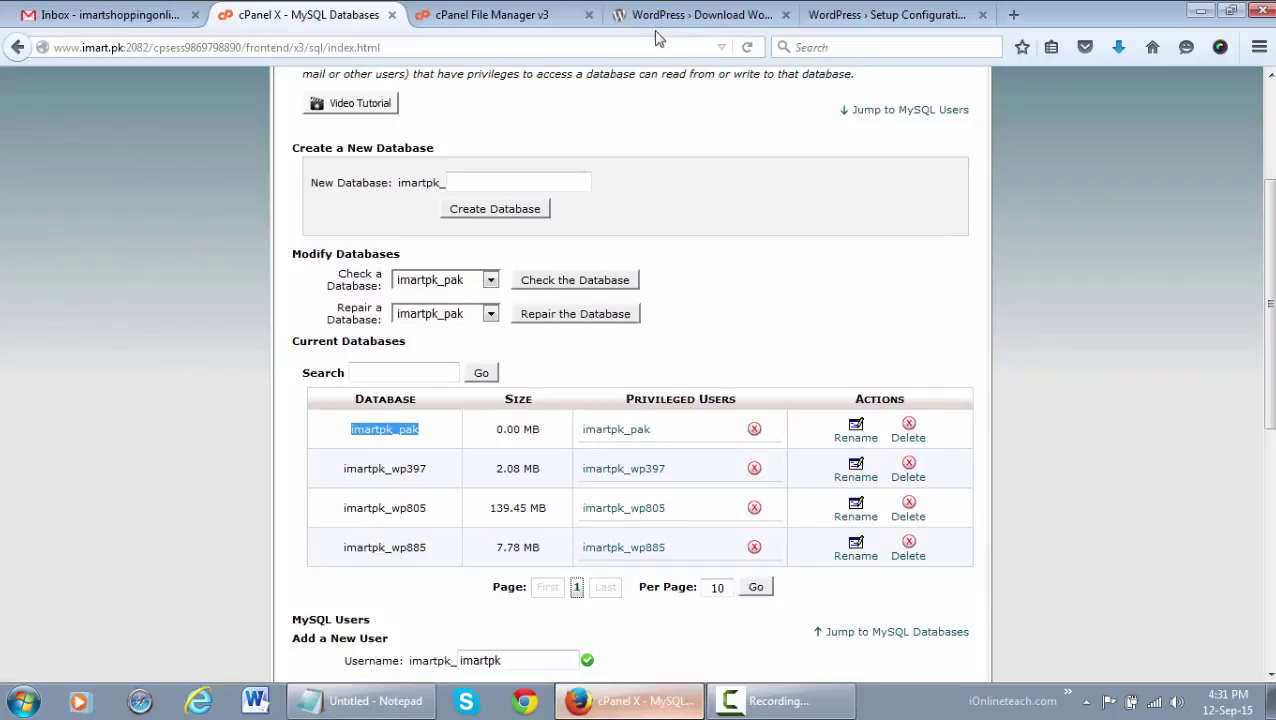
click(860, 14)
drag(566, 293, 397, 293)
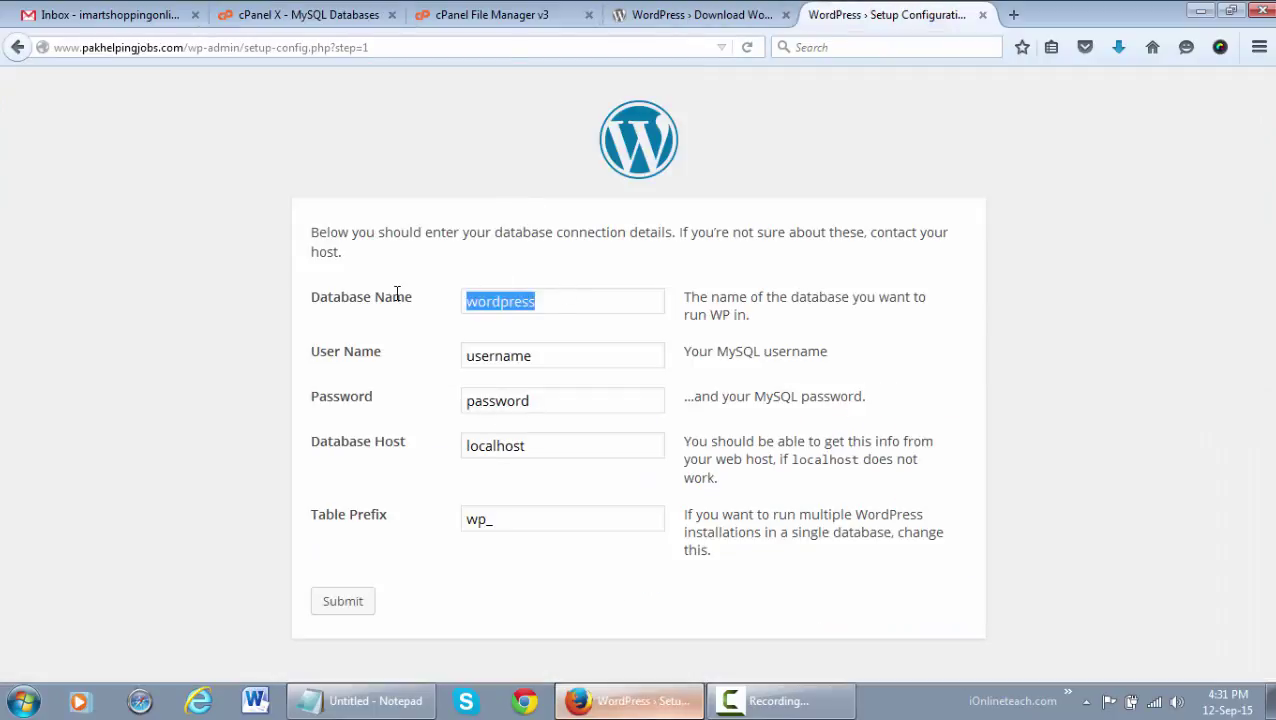
key(ctrl+v)
Copy the privileged user imartpk_pak into the User Name field
click(283, 12)
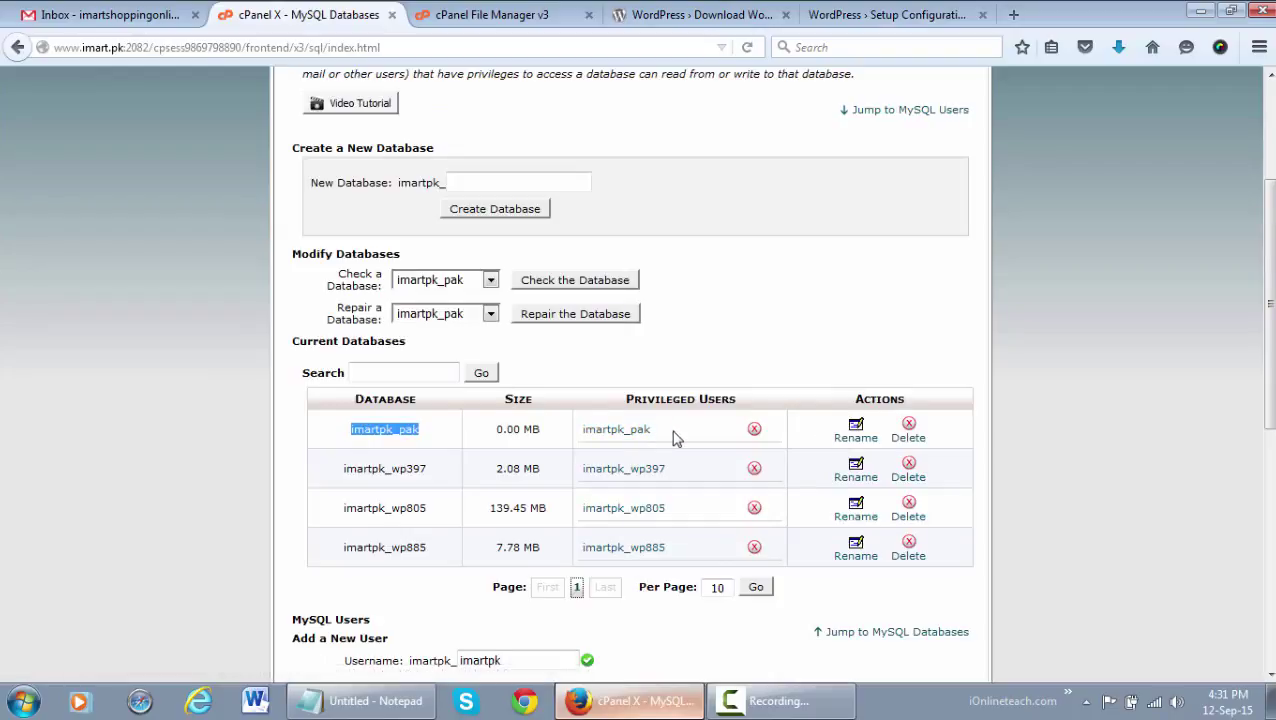
drag(675, 436, 584, 436)
key(ctrl+c)
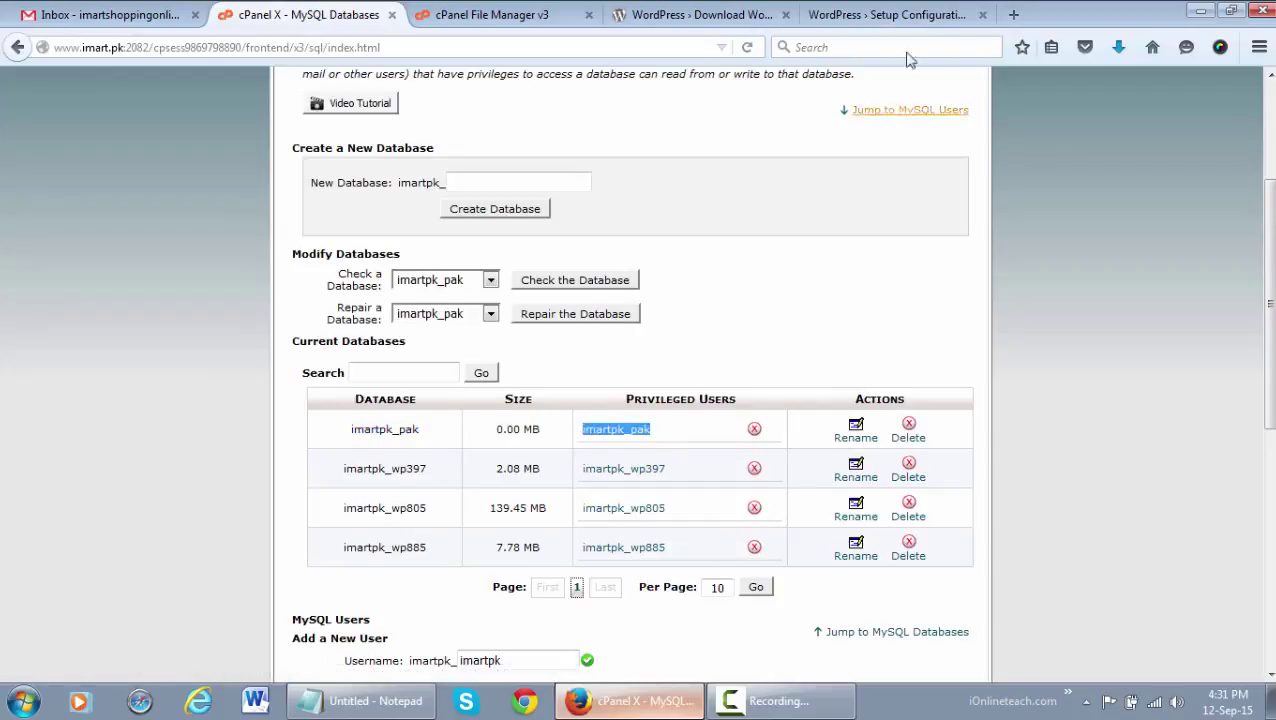
click(920, 15)
drag(568, 358, 367, 361)
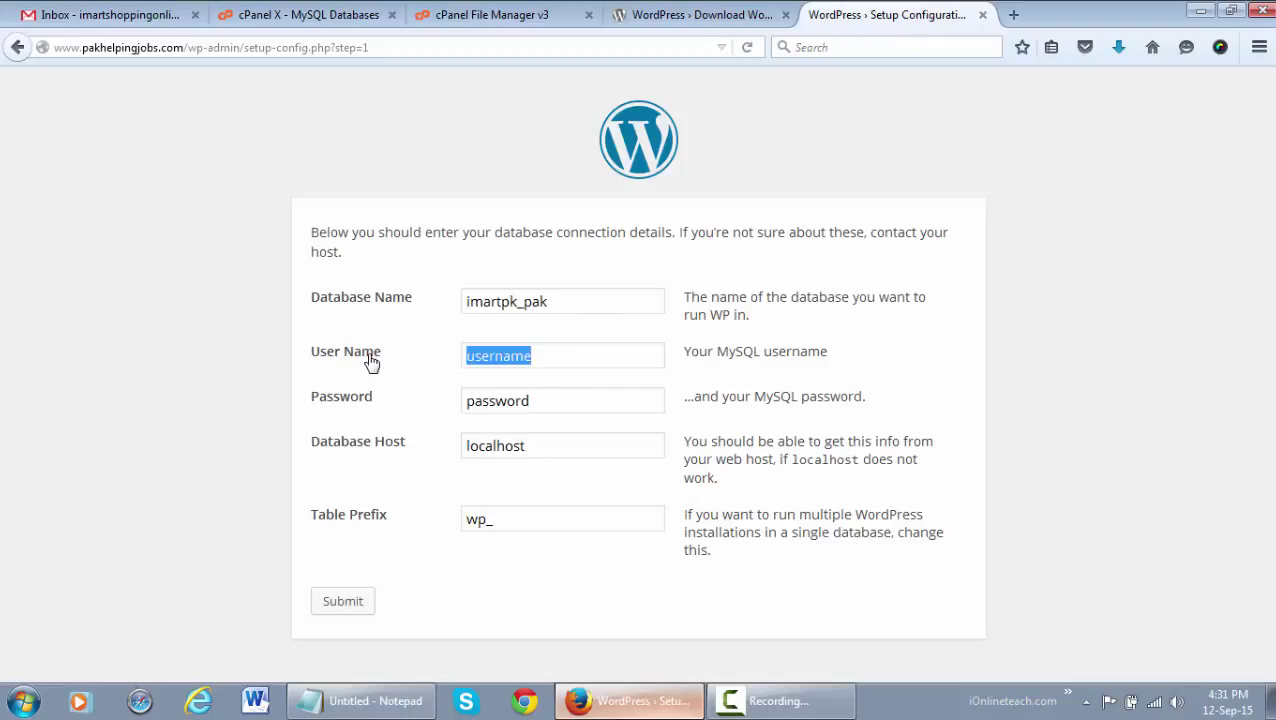
key(ctrl+v)
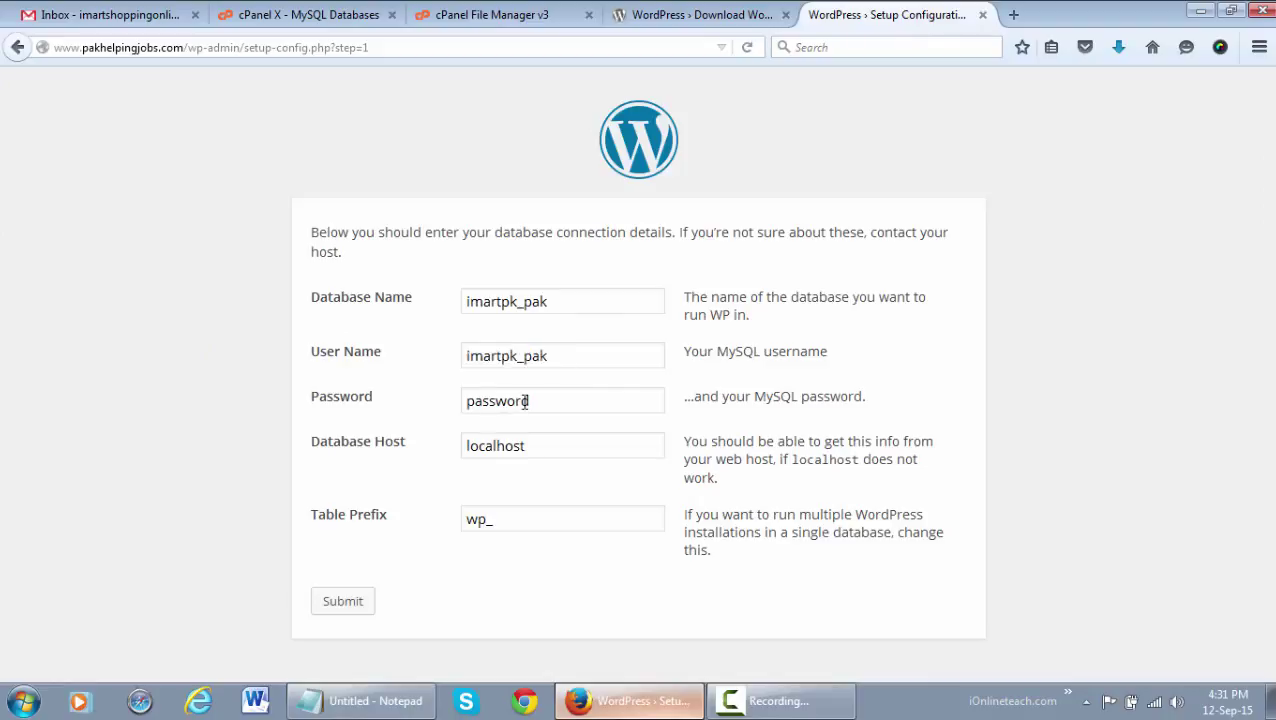
Copy the saved database password from the notes and select the placeholder Password text
click(255, 18)
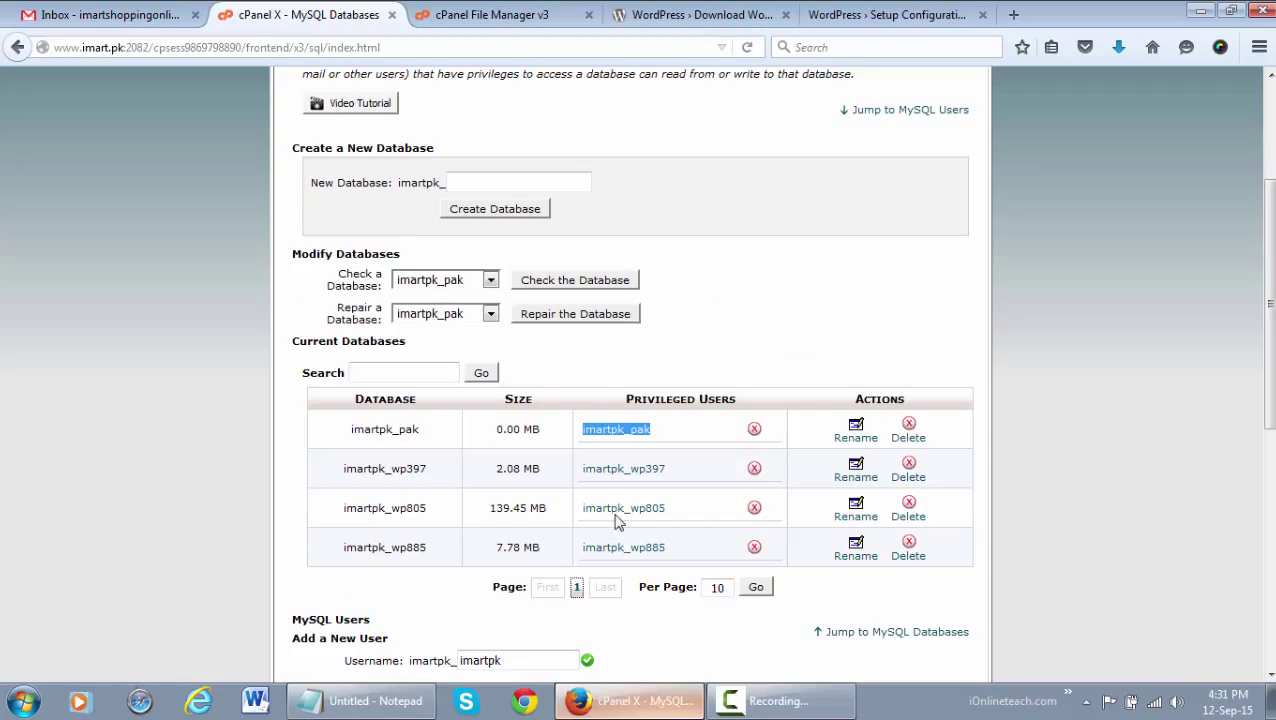
click(922, 20)
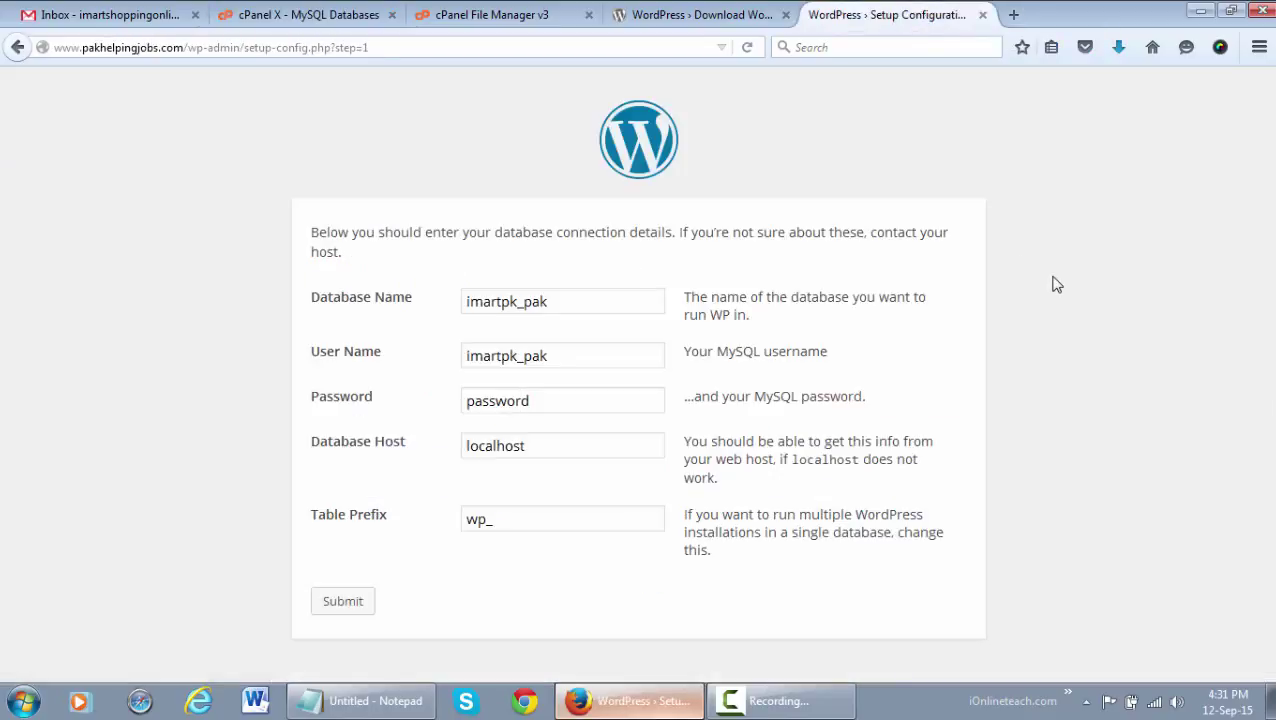
click(391, 712)
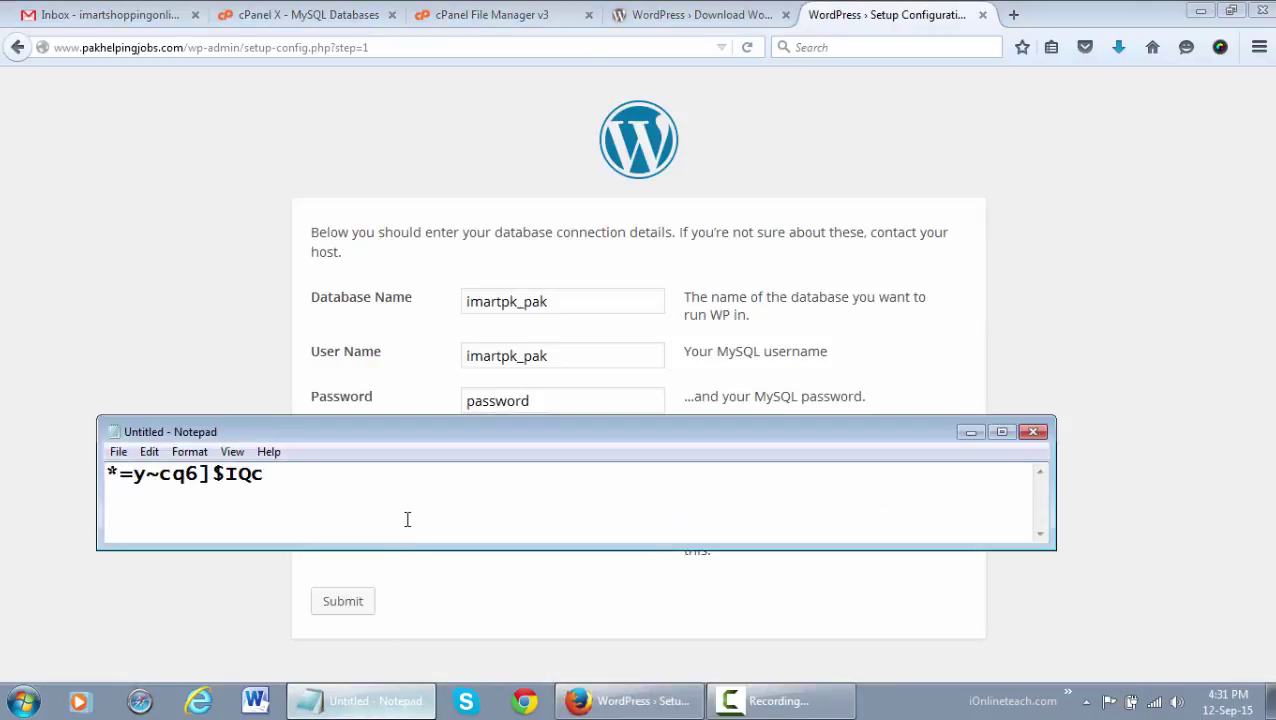
key(ctrl+a)
key(ctrl+c)
click(216, 296)
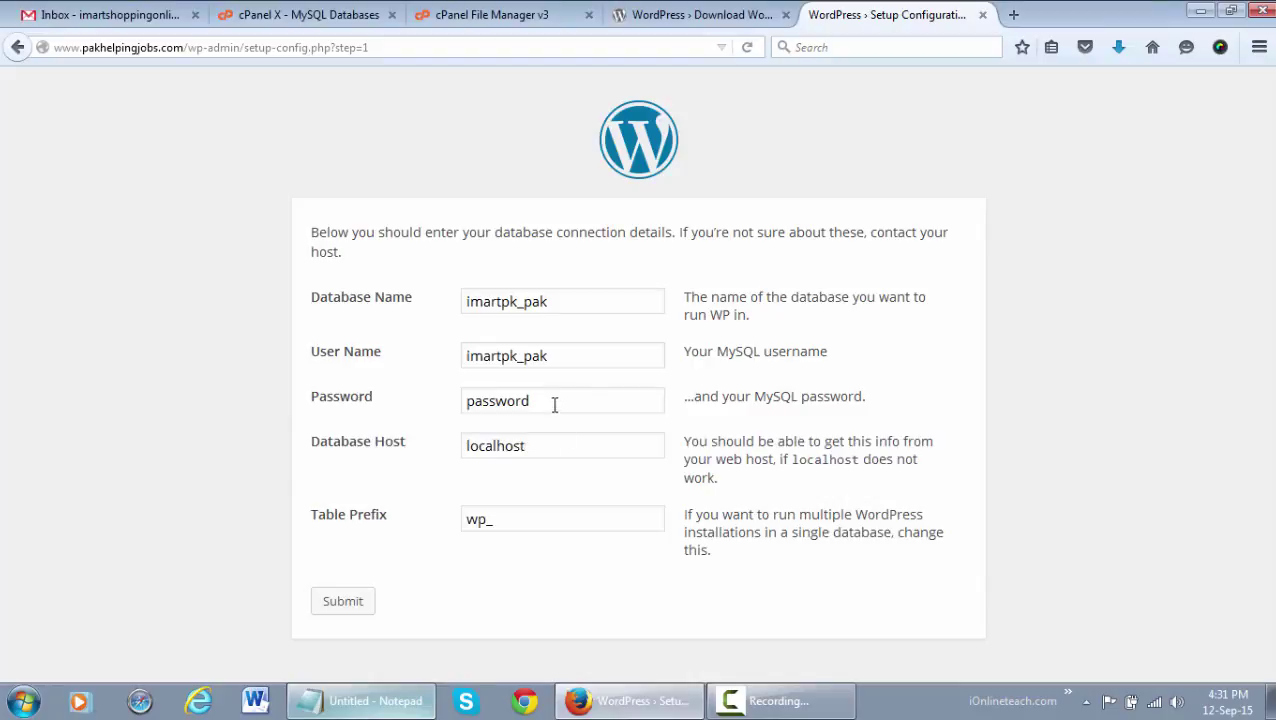
drag(553, 401, 381, 400)
Paste the database password into the Password field and submit the connection details
key(ctrl+v)
click(337, 604)
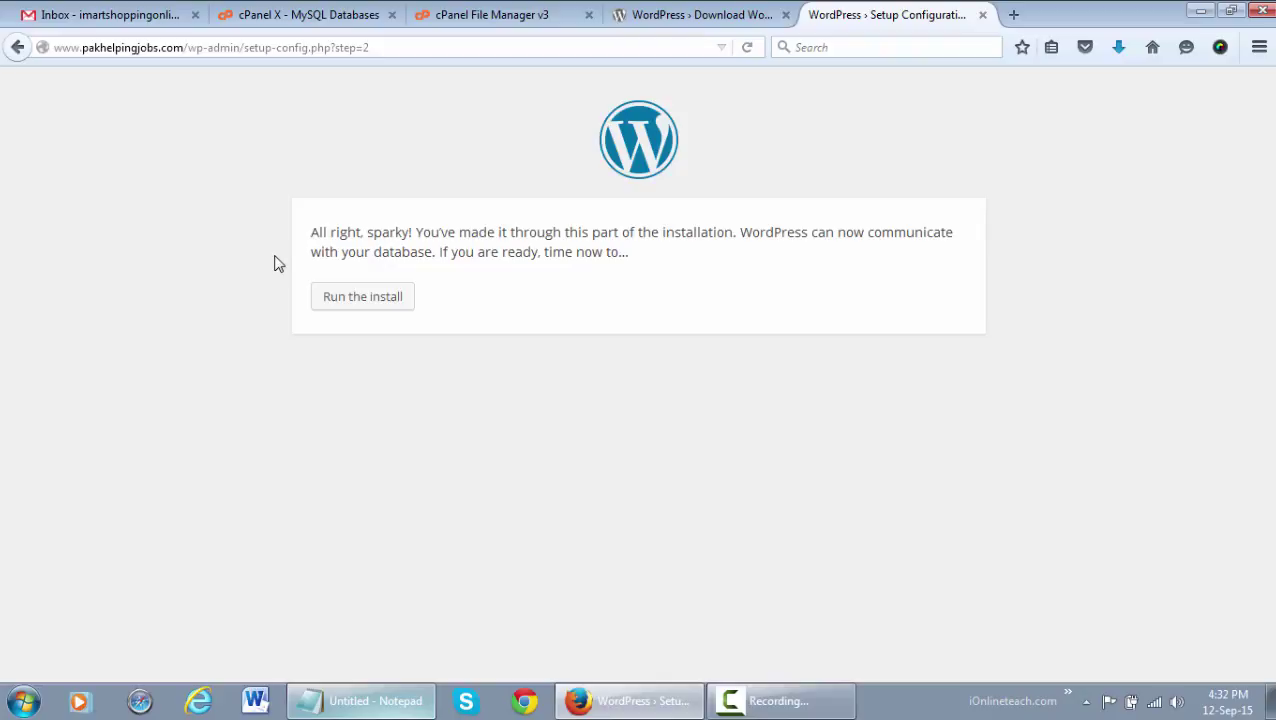
Run the install and enter 'Pak Home Based Jobs' as the Site Title
click(350, 296)
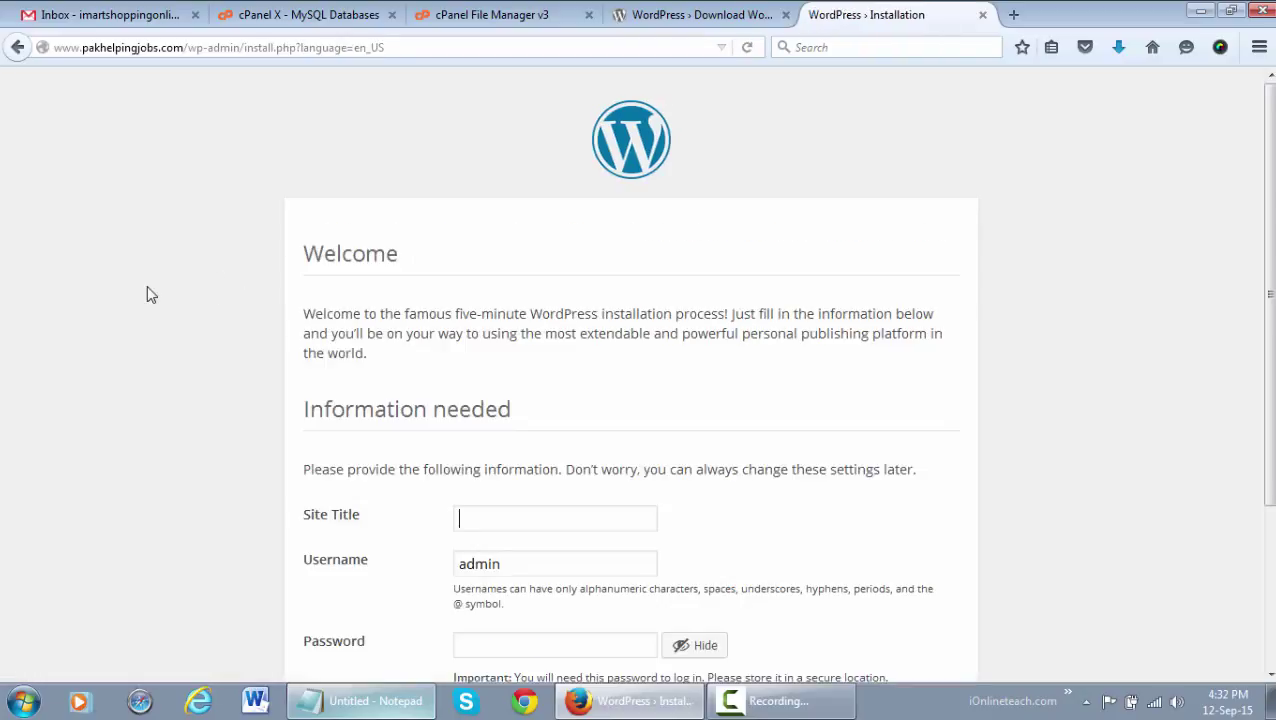
scroll(148, 292, down, 4)
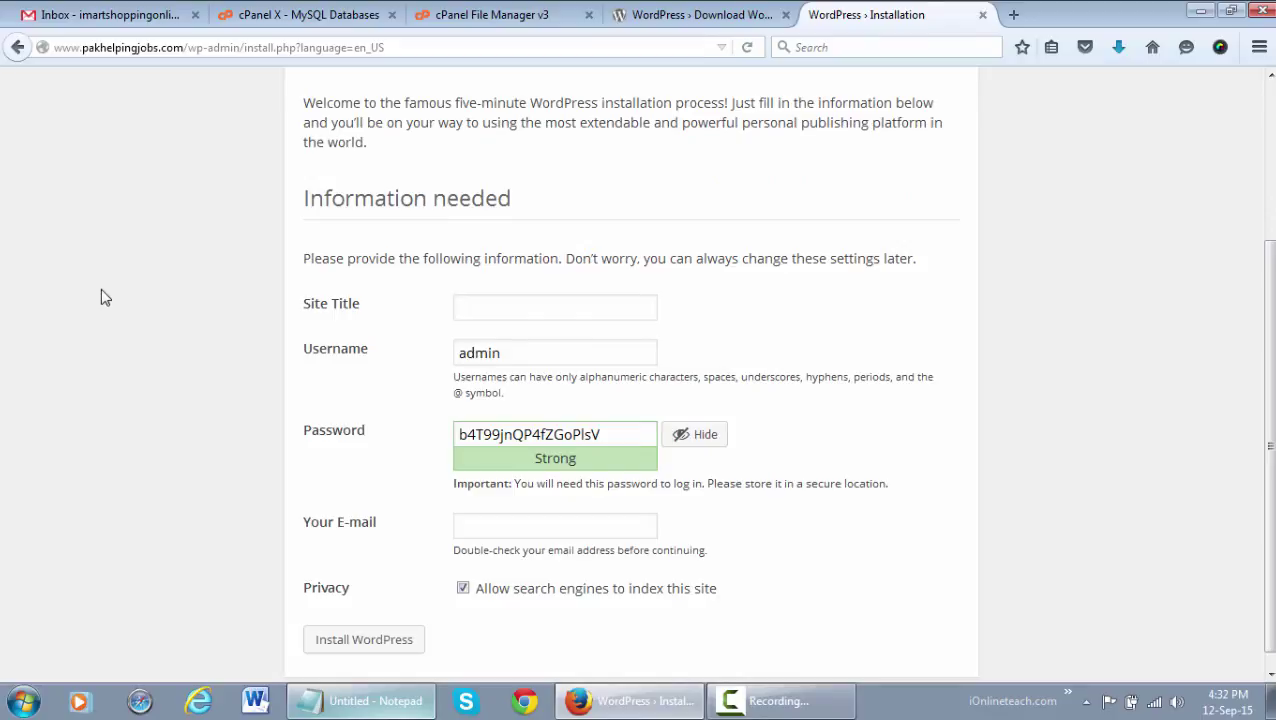
text(Pak Hoem)
key(BackSpace)
key(BackSpace)
text(me Base)
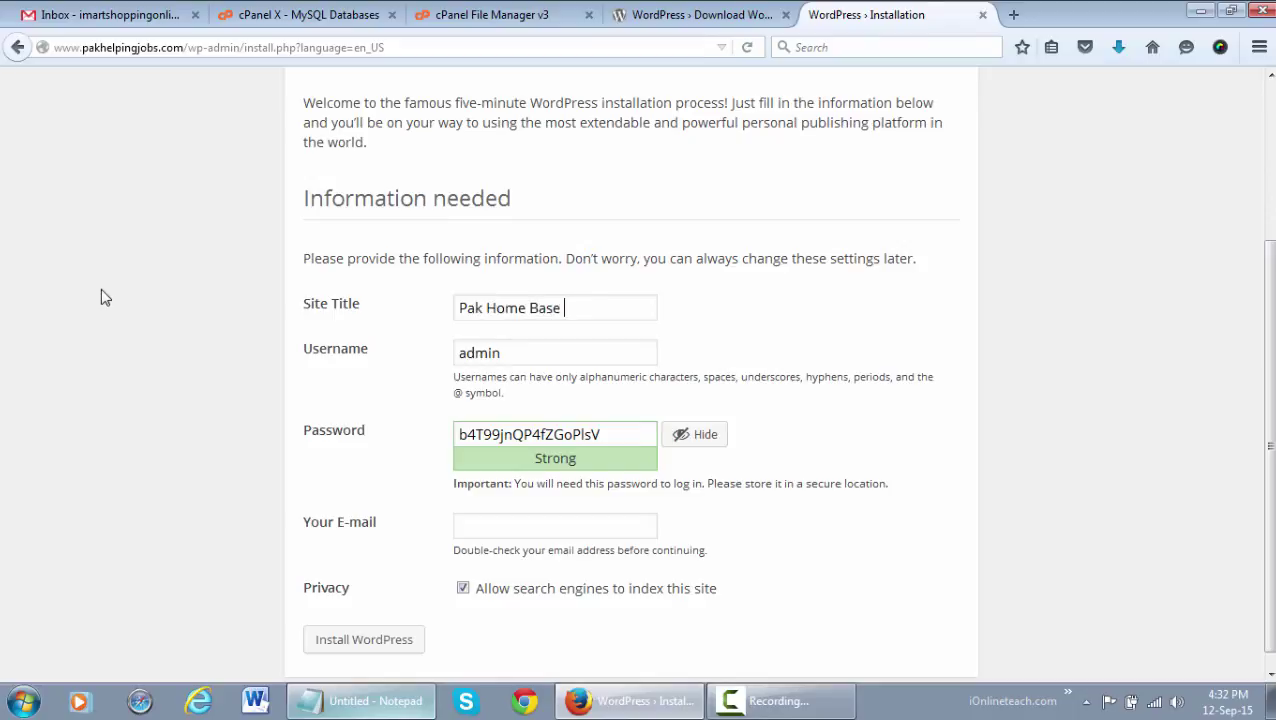
key(BackSpace)
text(D)
key(BackSpace)
text(d home)
key(BackSpace)
key(BackSpace)
key(BackSpace)
key(BackSpace)
text(Jobs)
Keep the admin username and select the generated strong password
key(Tab)
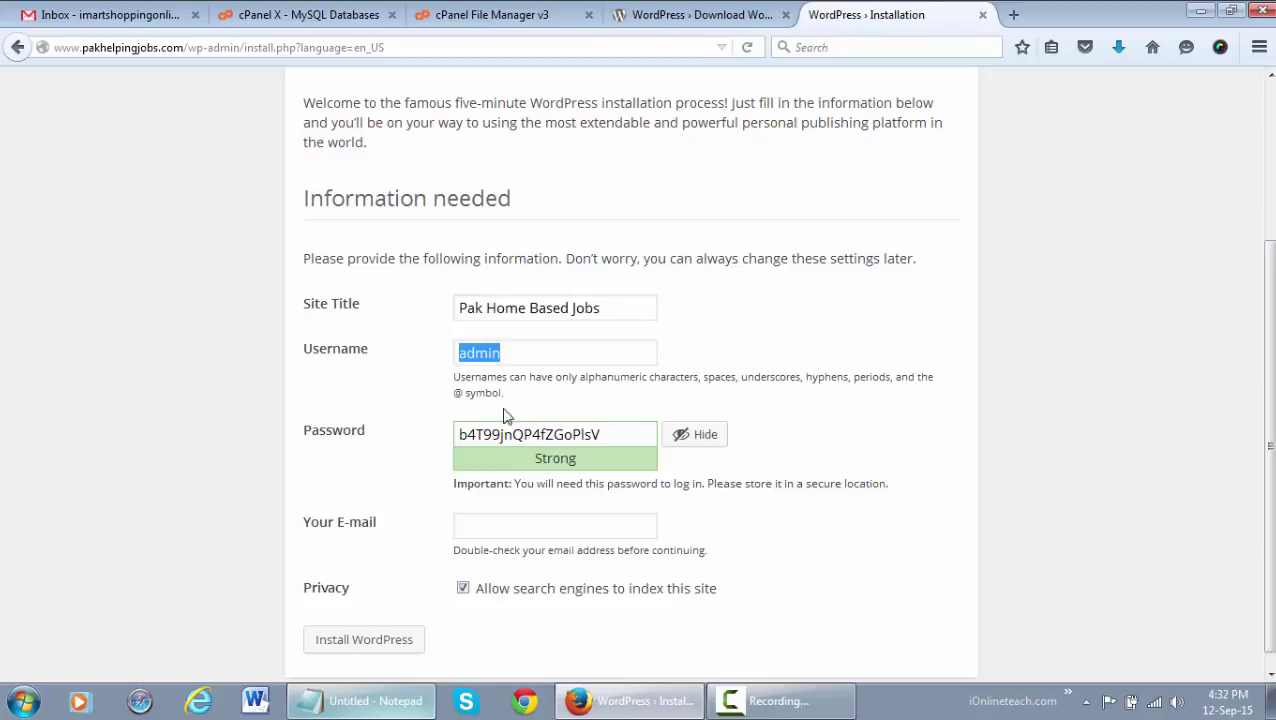
click(630, 432)
drag(622, 435, 443, 426)
key(ctrl+c)
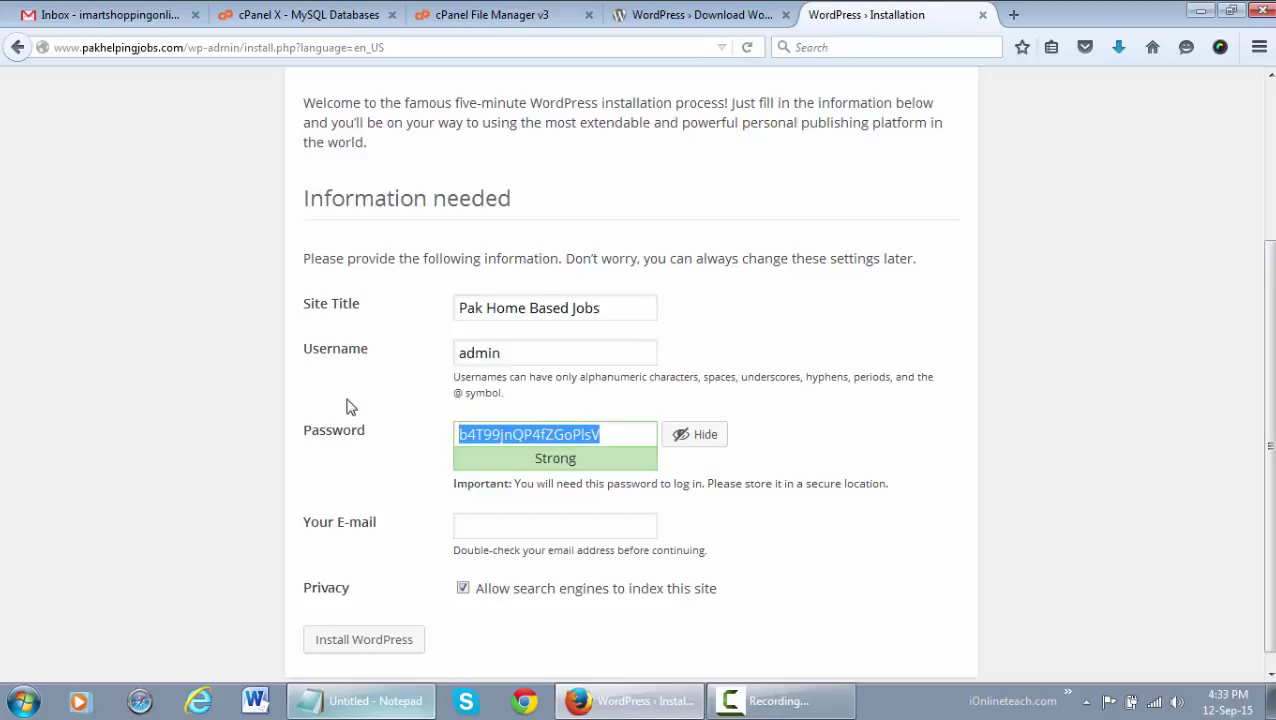
Save the generated admin password on a new line in the notes below the database password
click(345, 700)
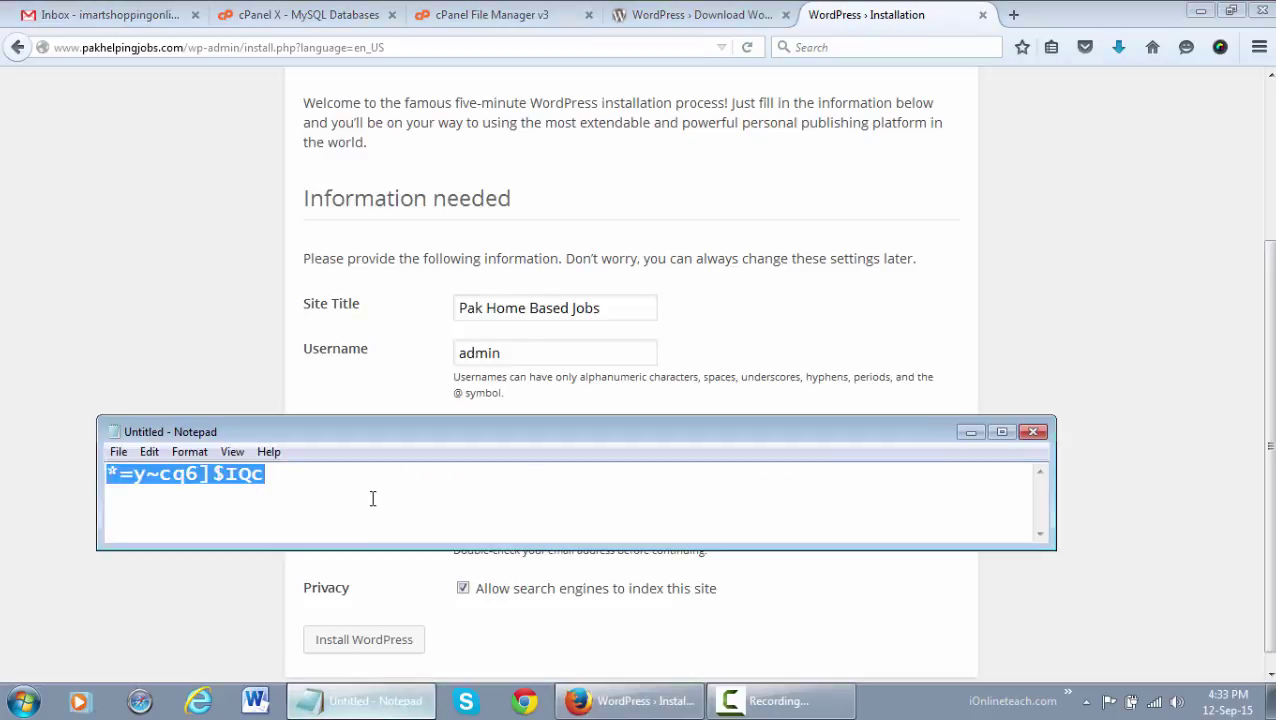
click(372, 498)
key(Return)
key(ctrl+v)
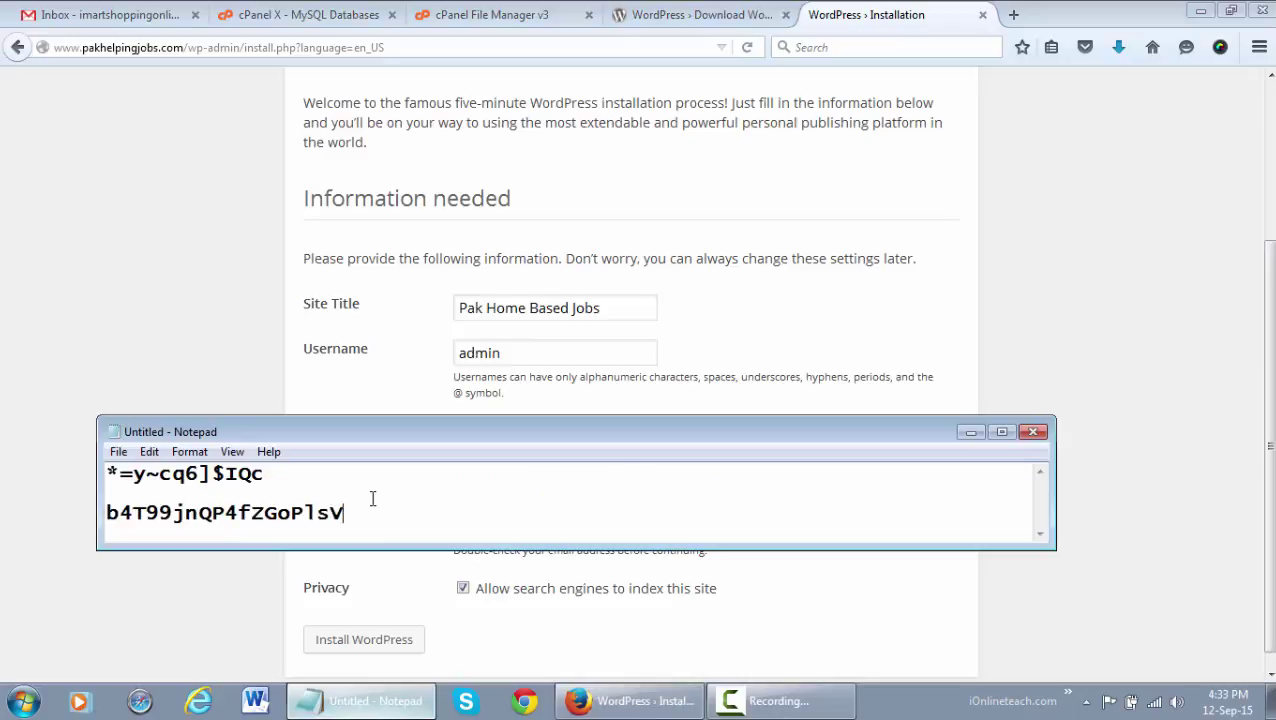
click(160, 333)
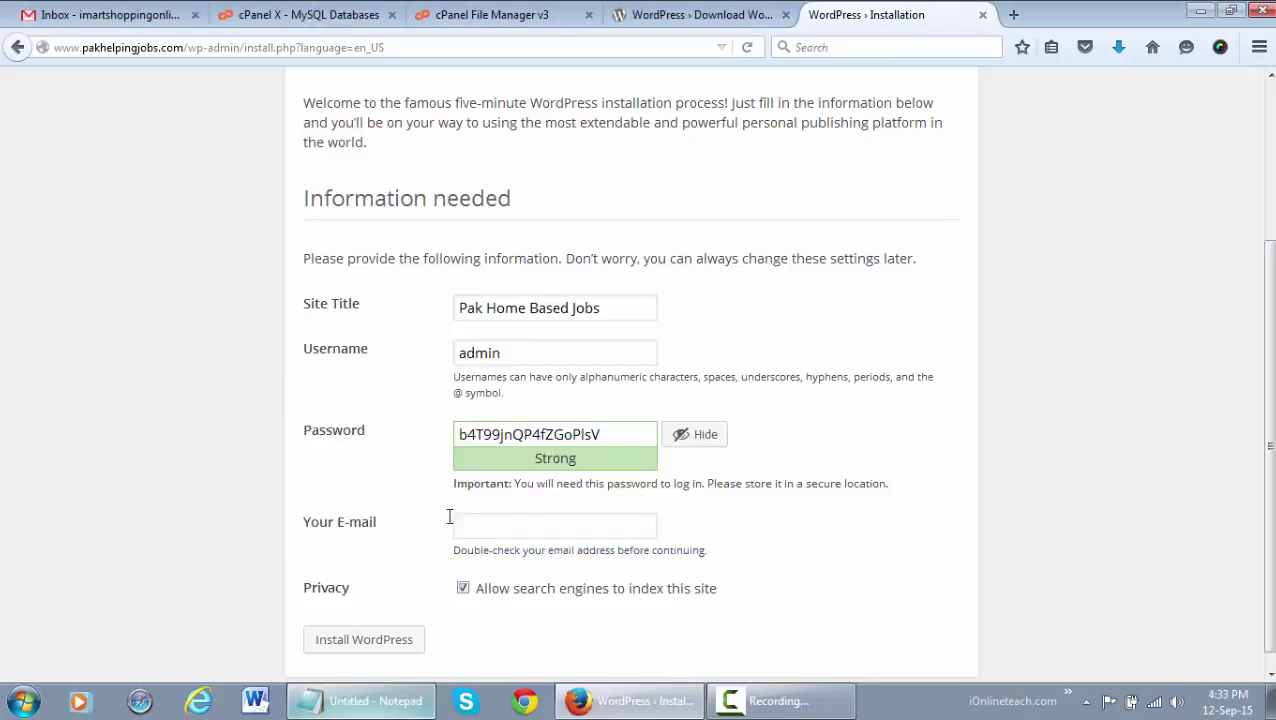
Replace the sample e-mail address with the site owner's Gmail address
click(497, 525)
key(ctrl+a)
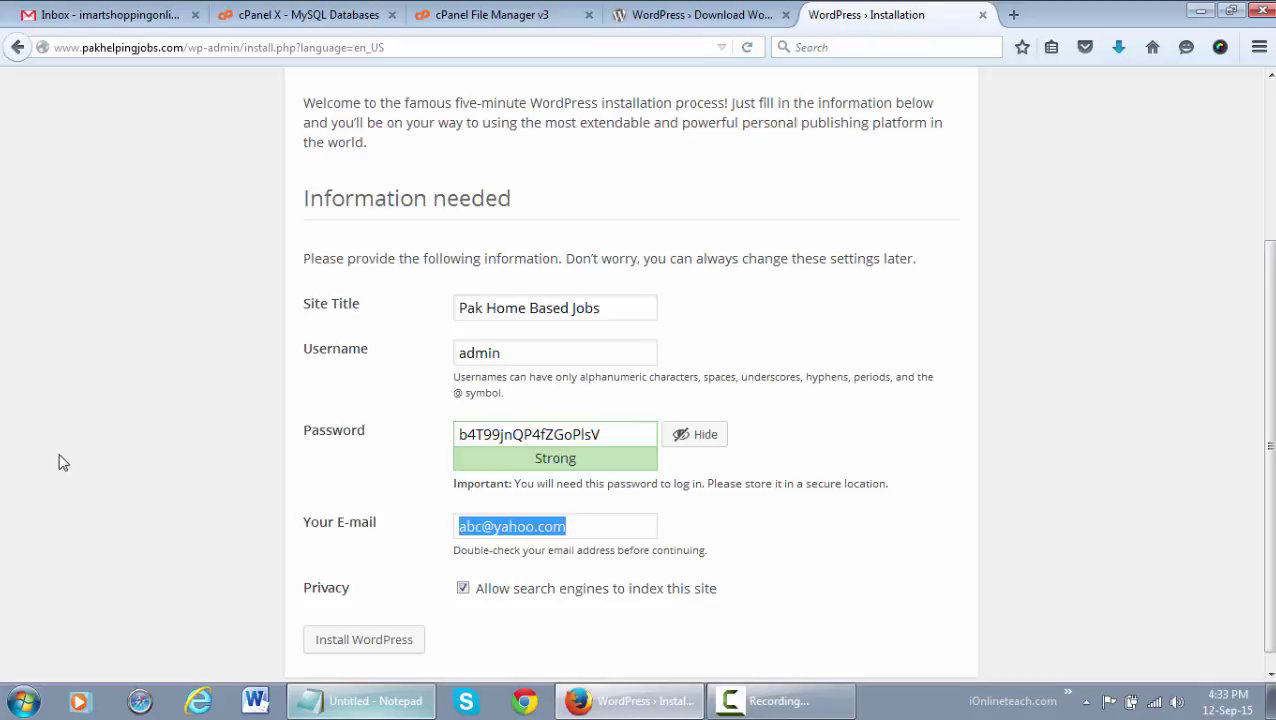
click(150, 10)
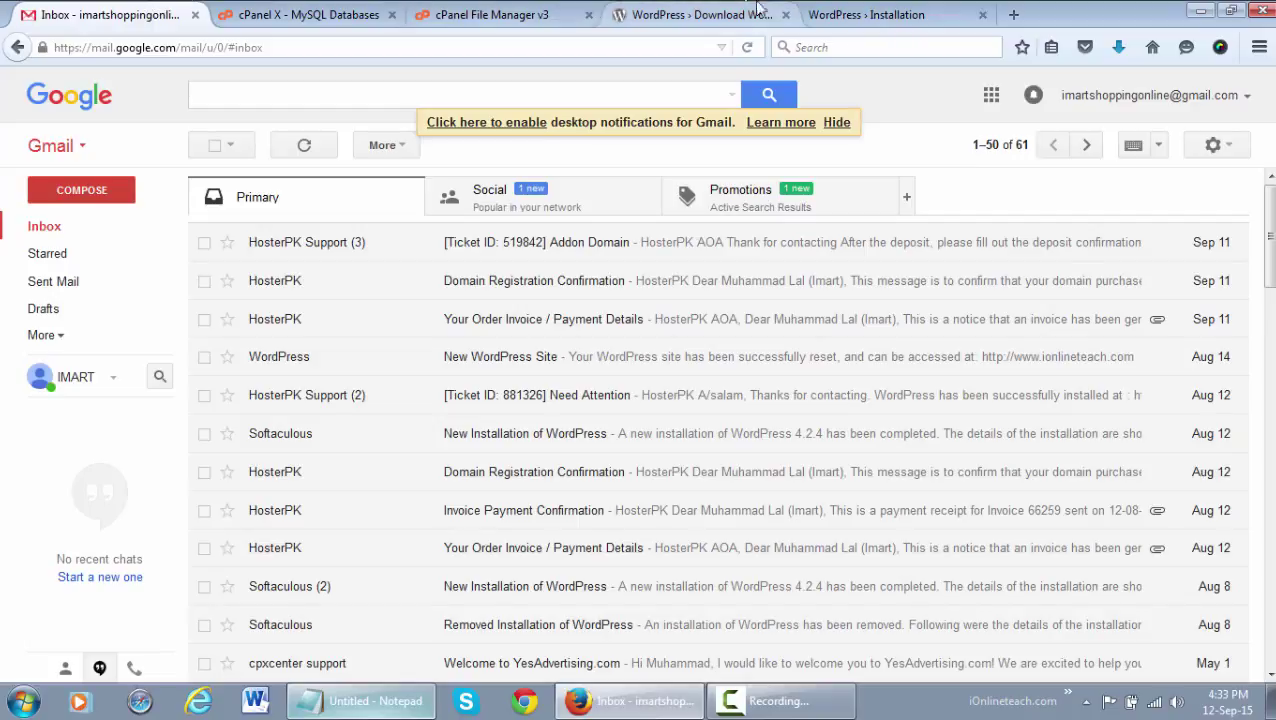
click(870, 14)
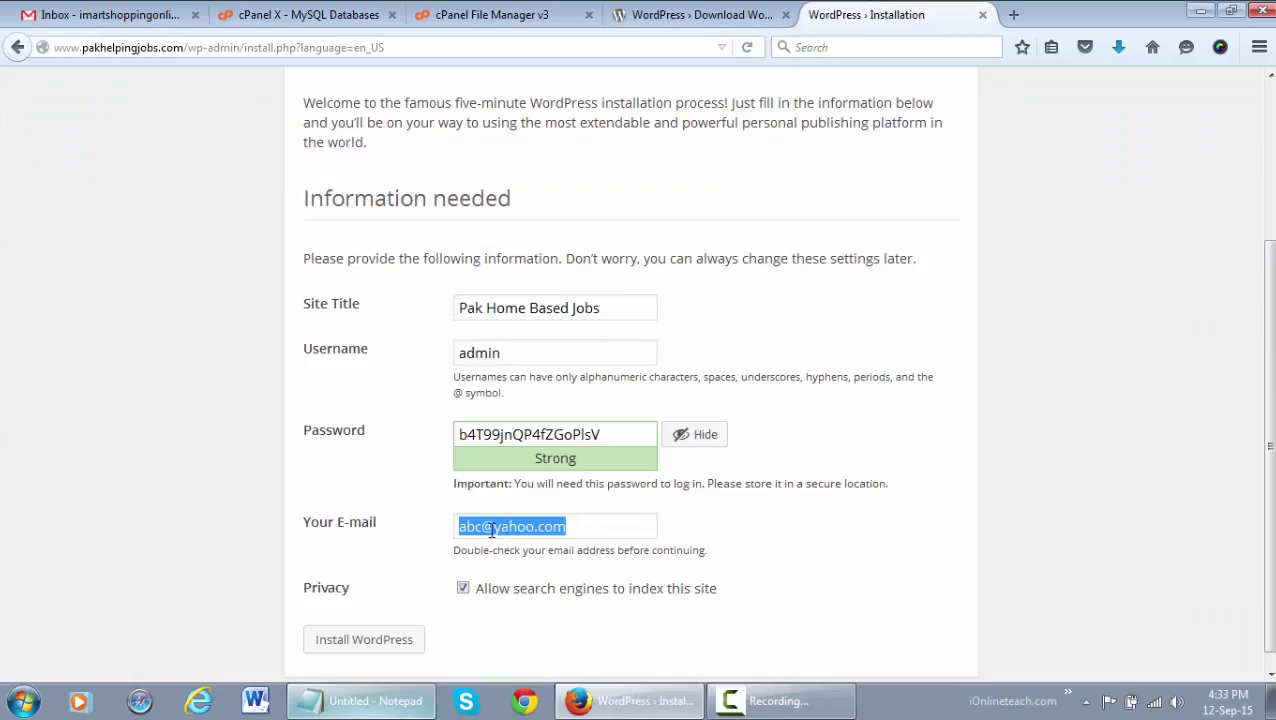
click(485, 527)
triple_click(548, 530)
key(BackSpace)
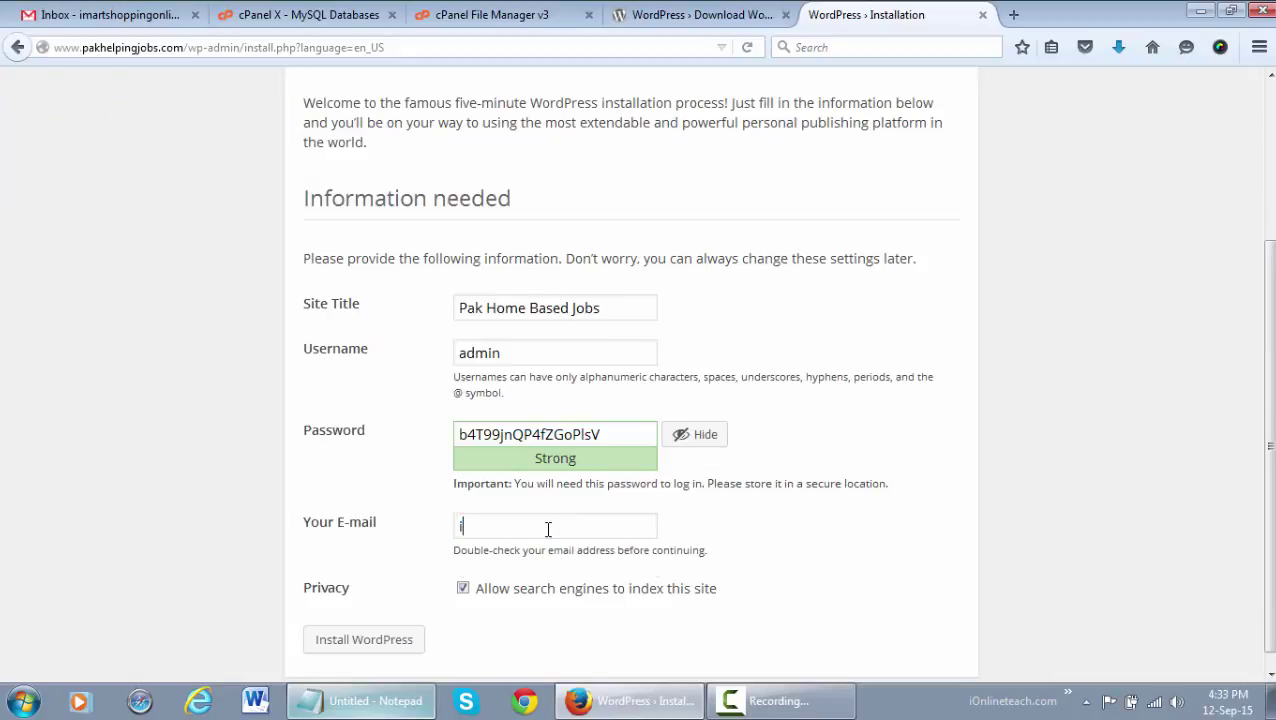
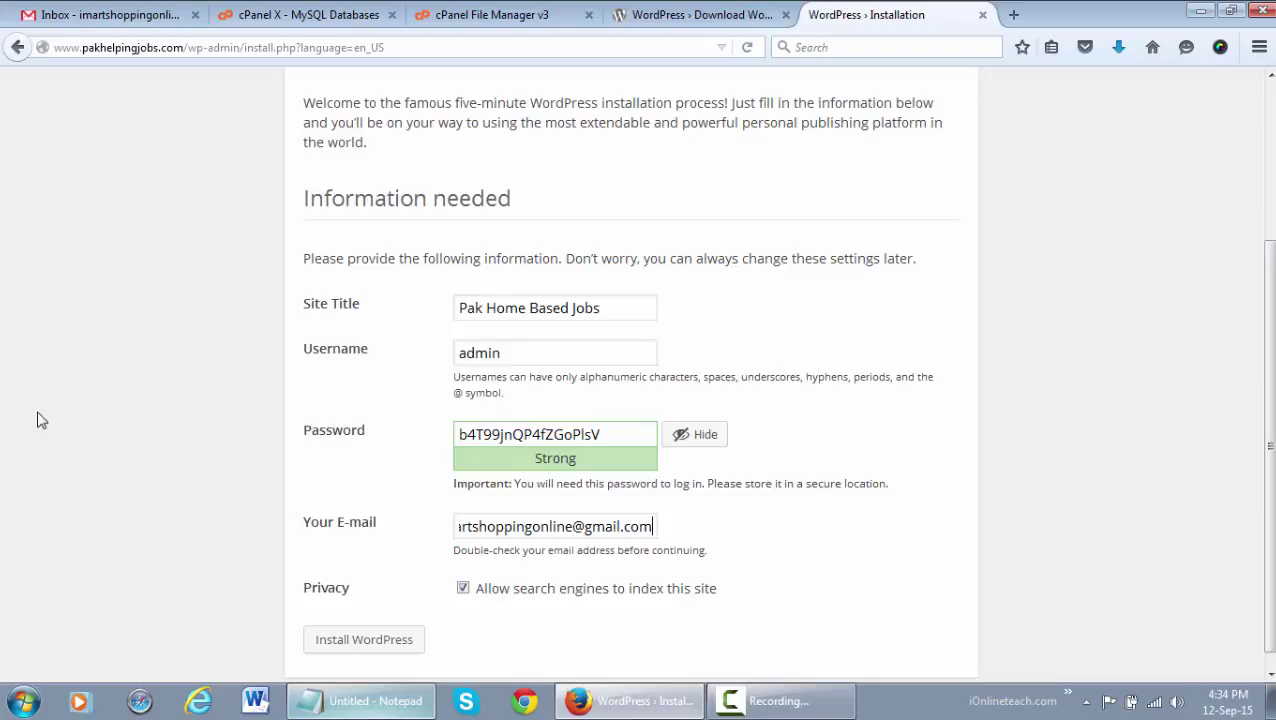
Install WordPress with the entered site title, admin username, password and e-mail
click(364, 640)
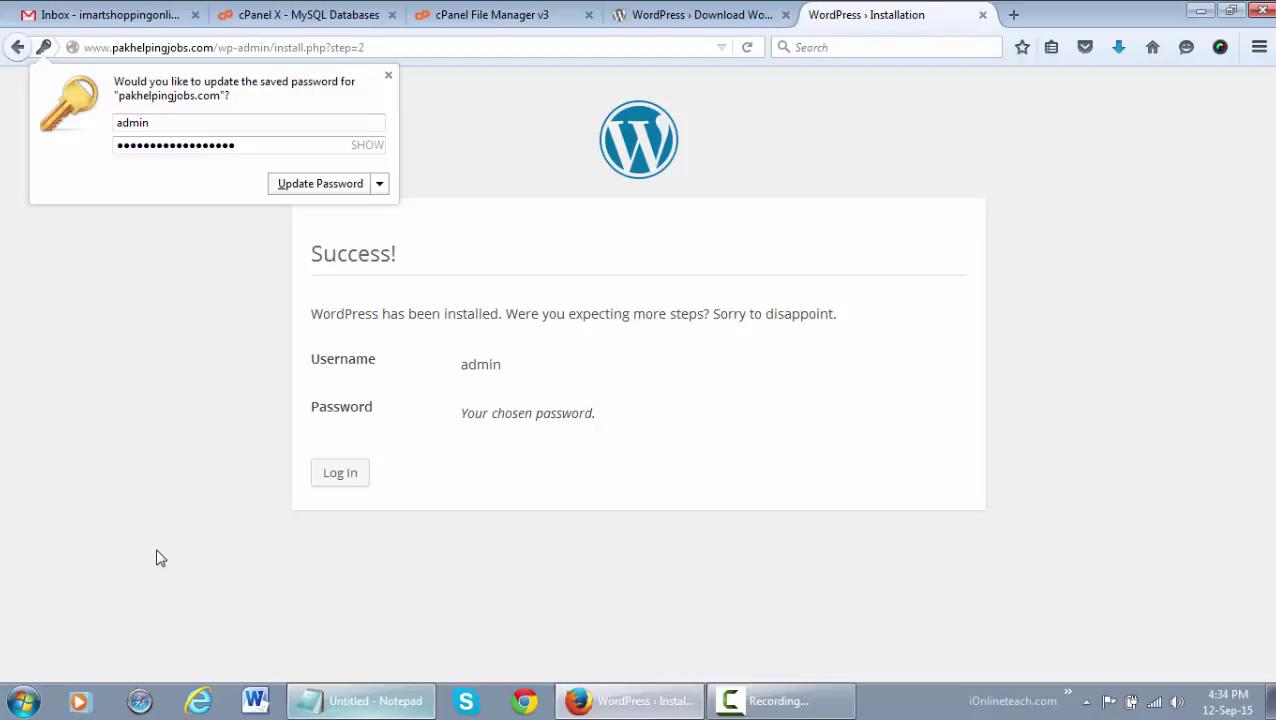
Attempt the autofilled admin login on the WordPress login page, then copy the admin password from Notepad
click(344, 478)
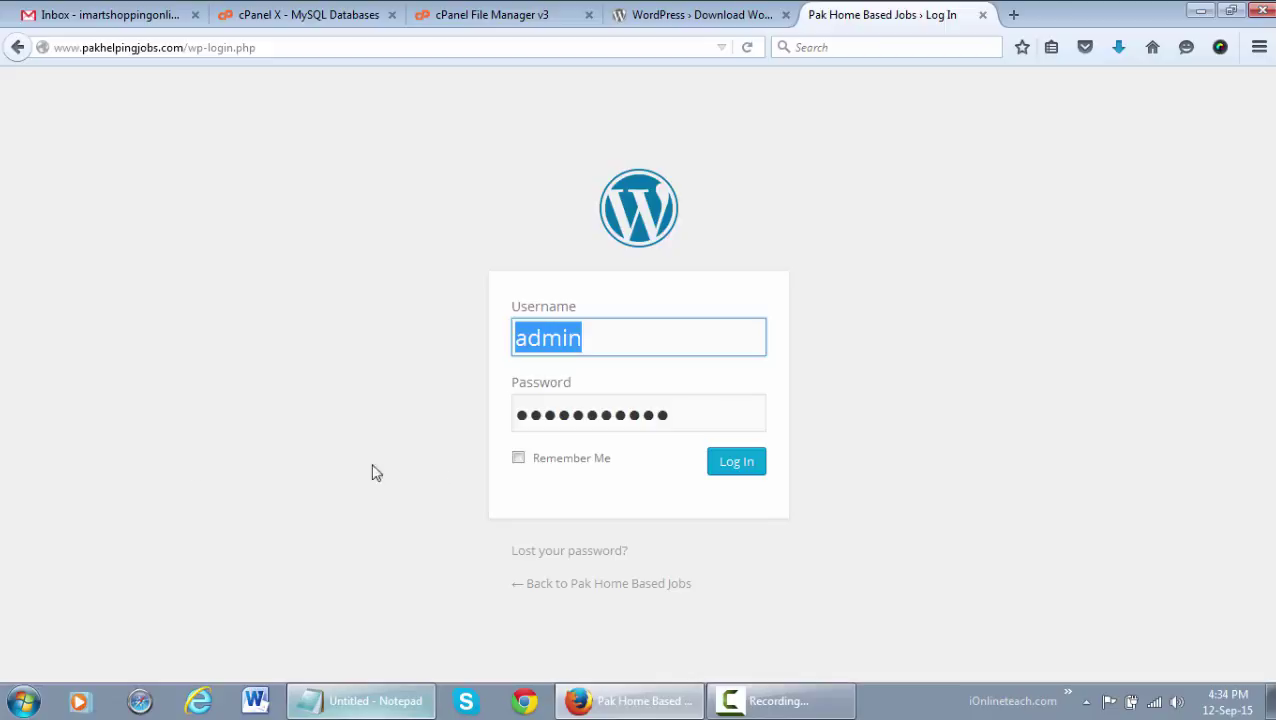
click(752, 468)
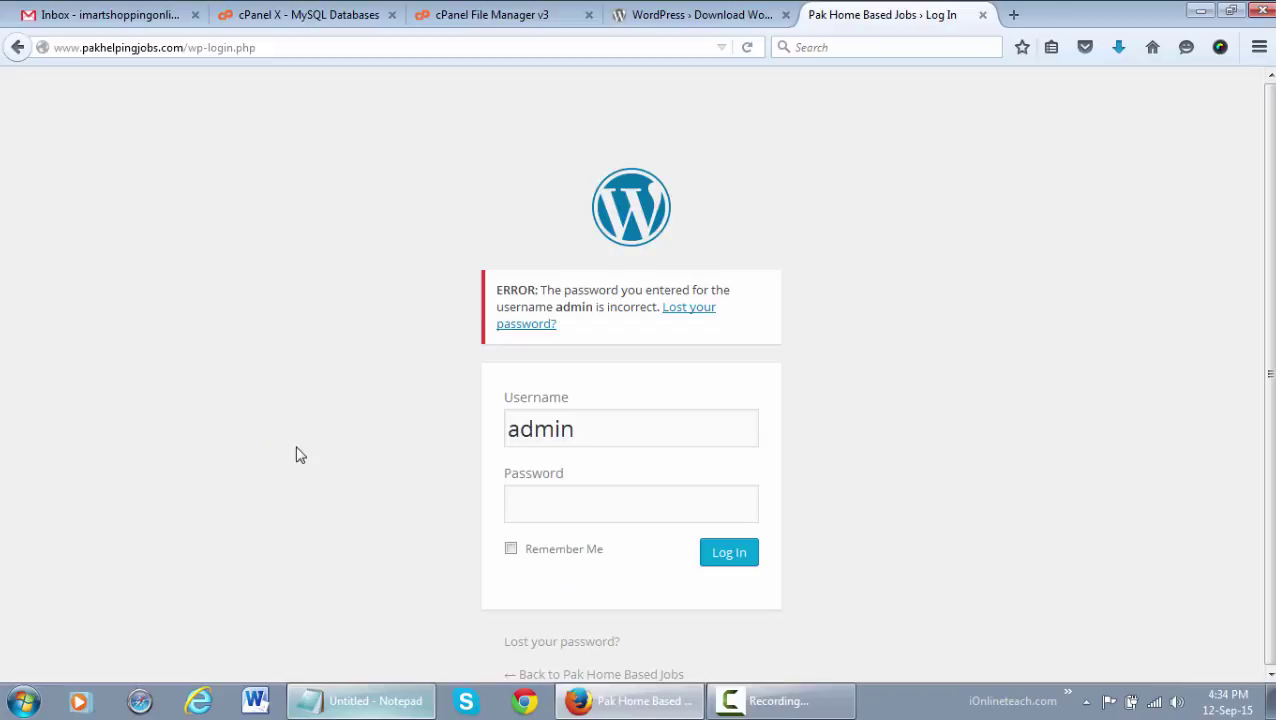
click(358, 700)
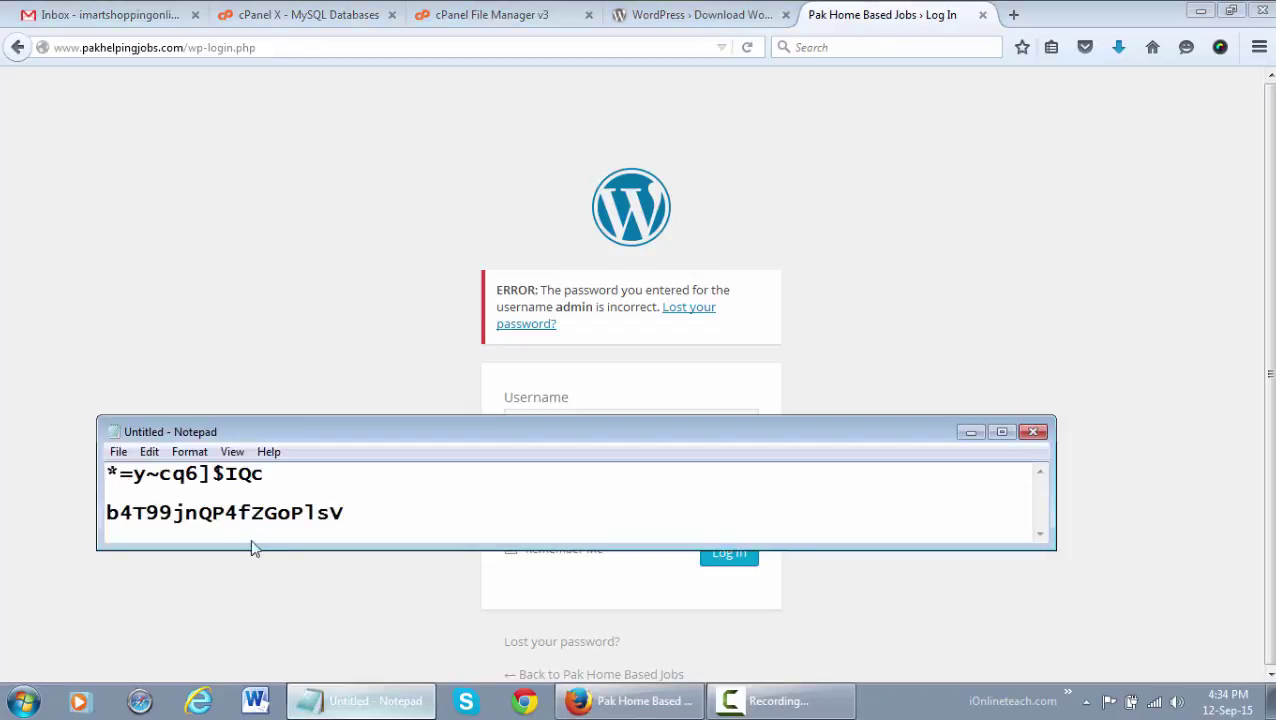
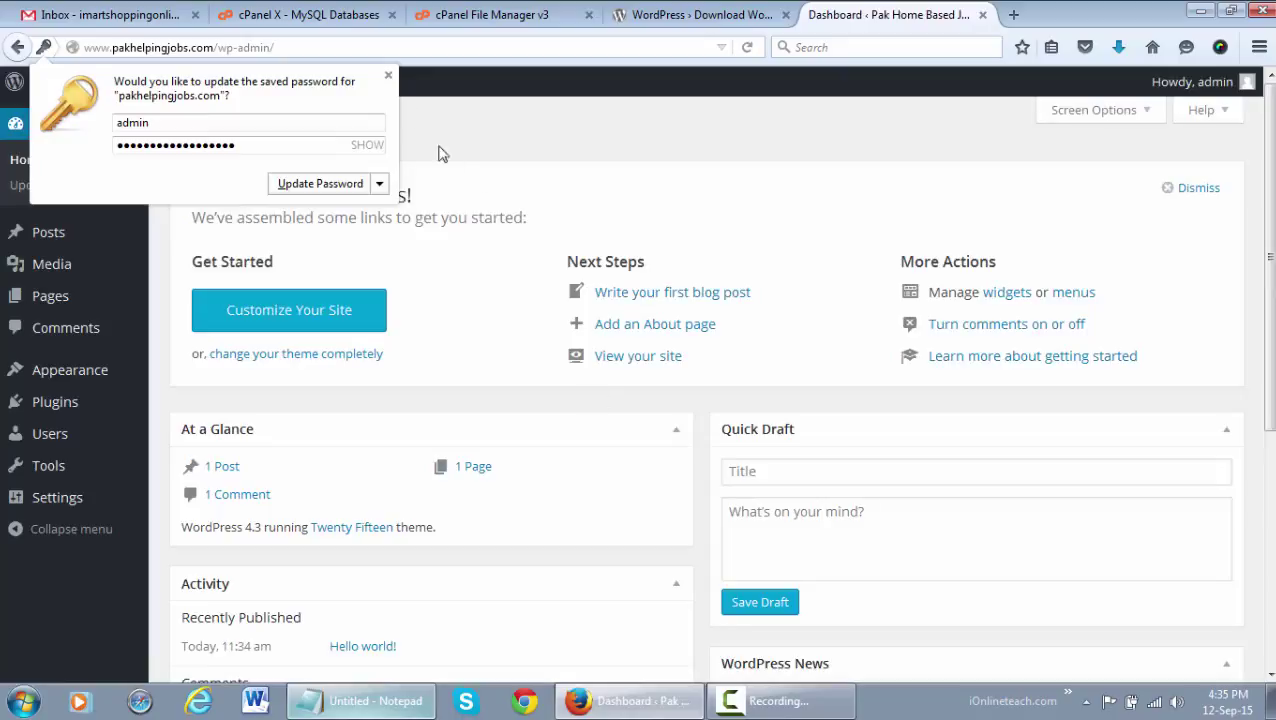
Dismiss Firefox's save-password prompt and open the Pak Home Based Jobs site in a background tab
click(384, 80)
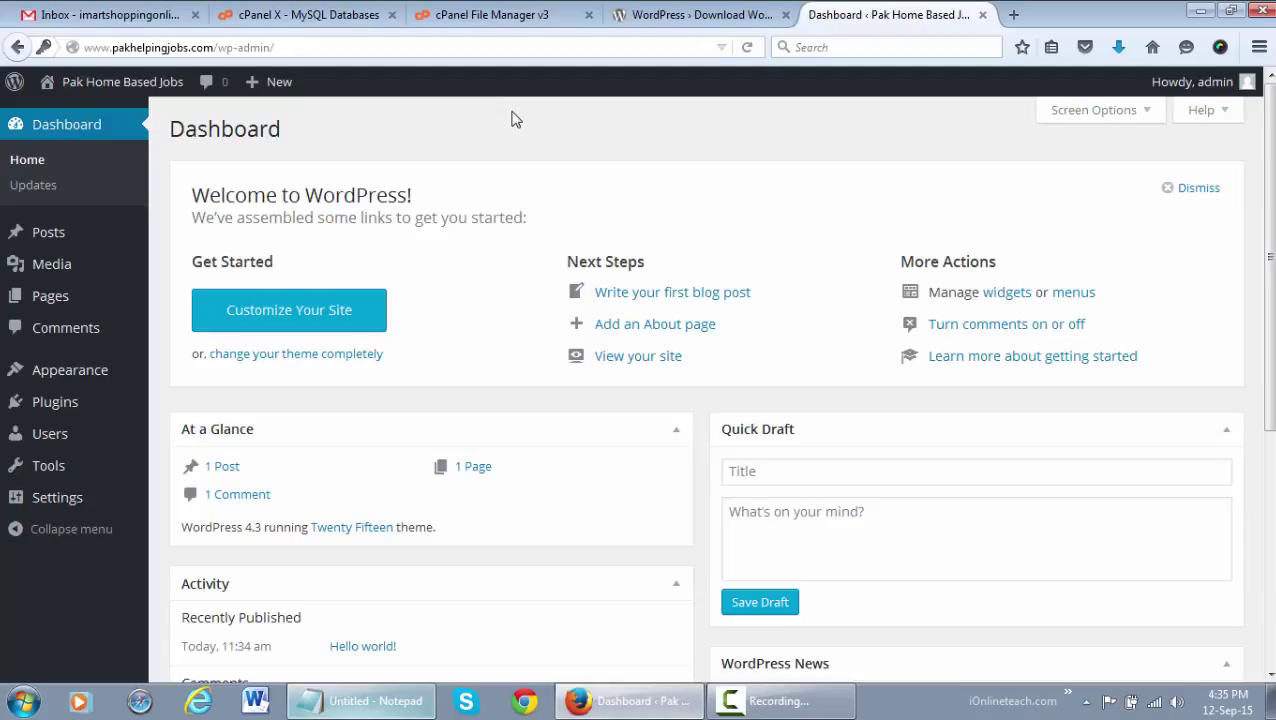
middle_click(145, 115)
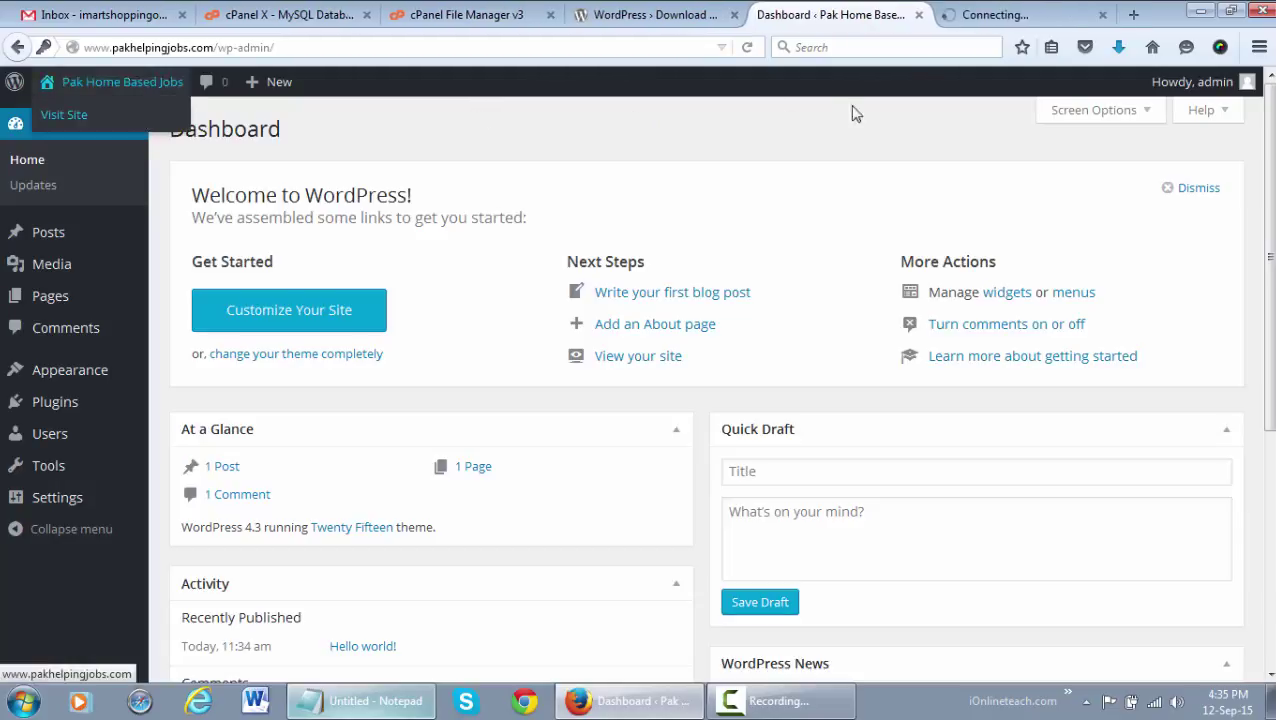
Check the Hello world! post on the live site, then return to the admin Dashboard
click(995, 12)
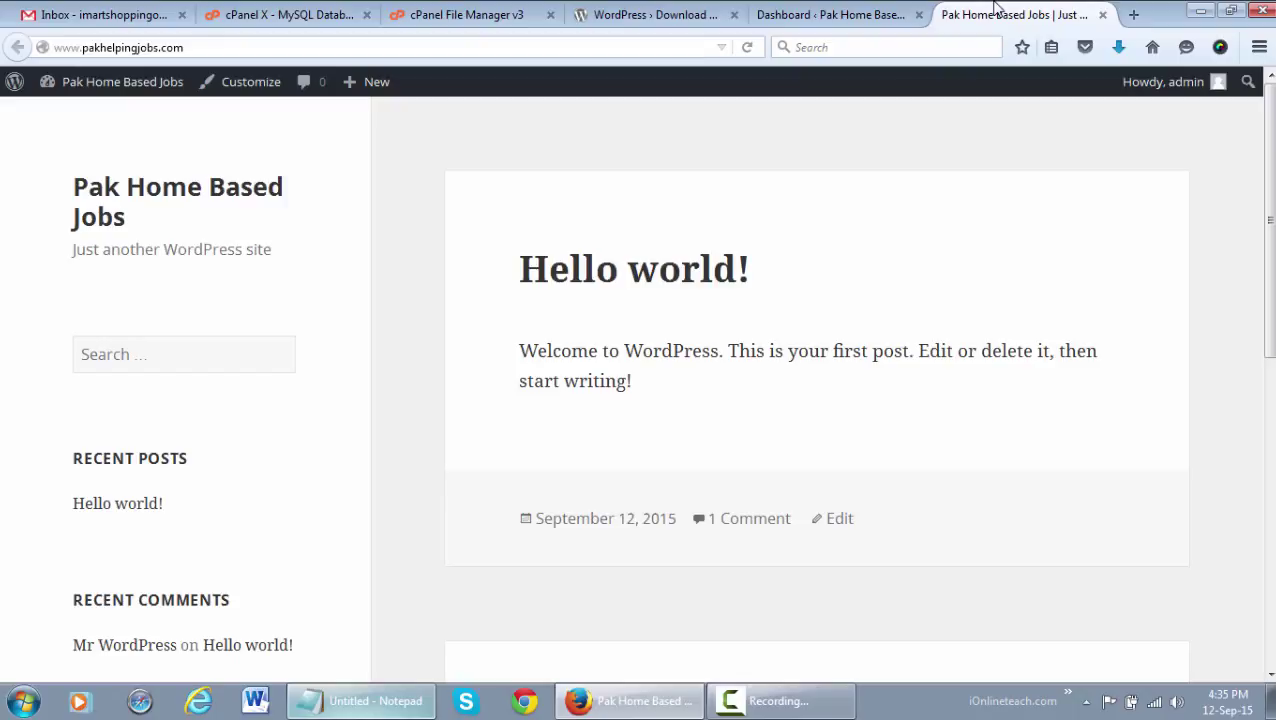
click(897, 12)
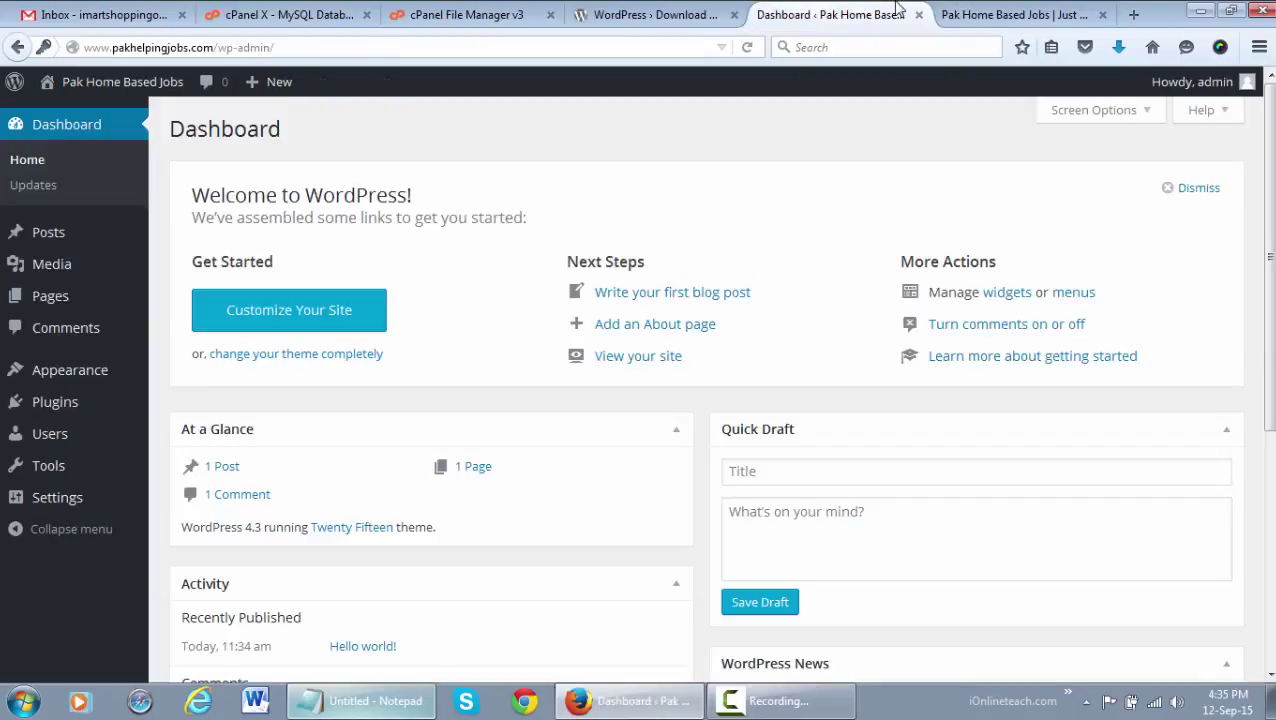